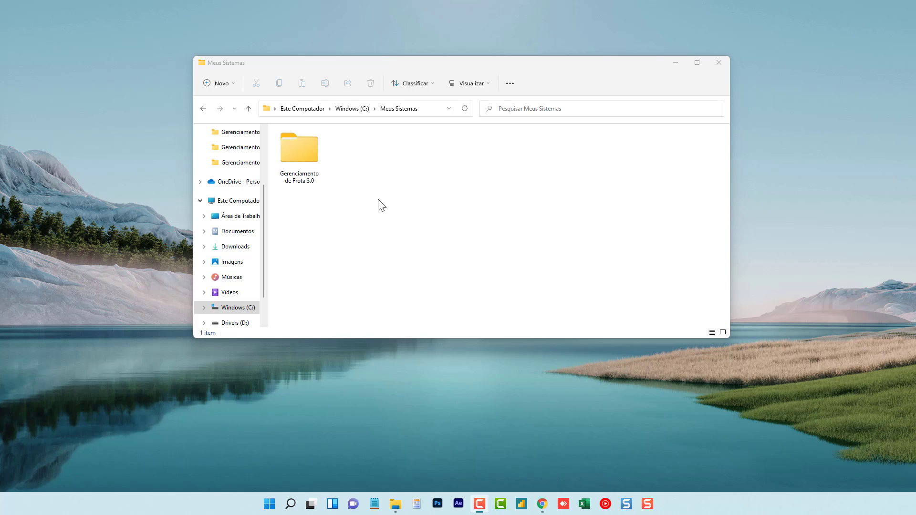
Open the workbook Planilha de manutenção de veículos from the Gerenciamento de Frota 3.0 folder.
double_click(302, 149)
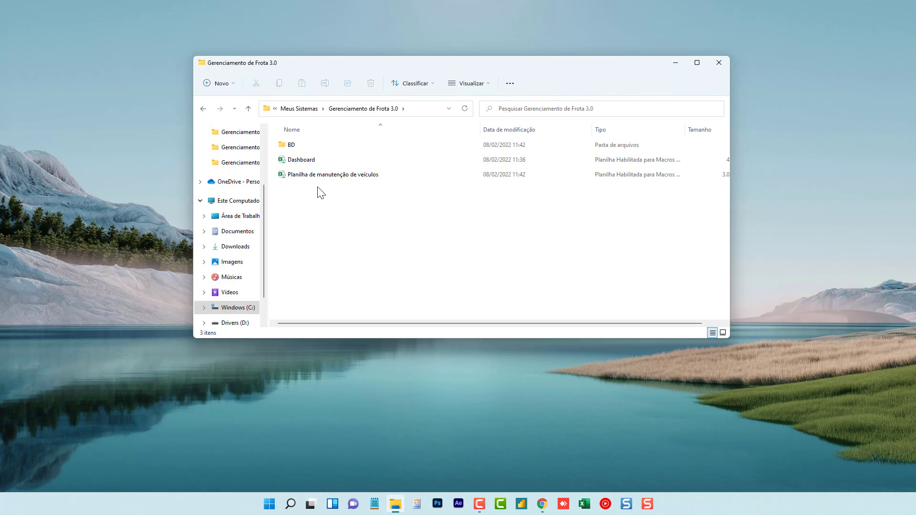
click(315, 180)
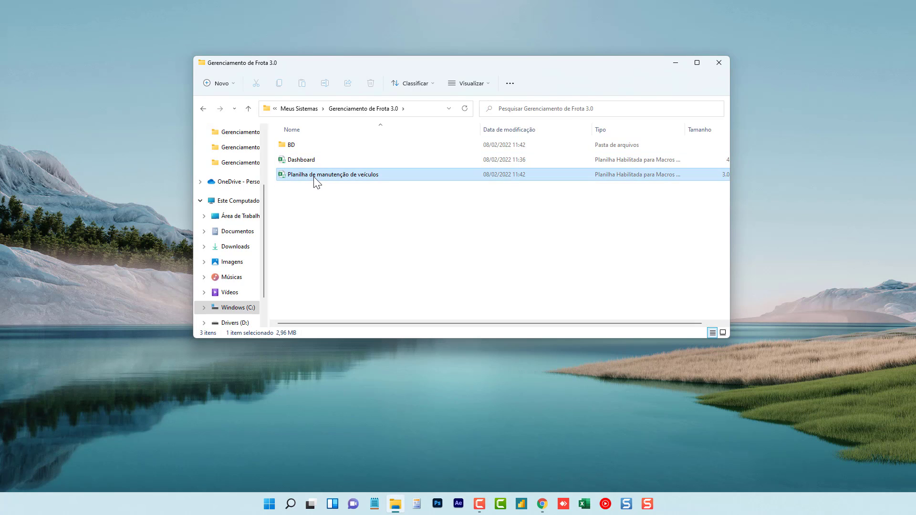
double_click(315, 181)
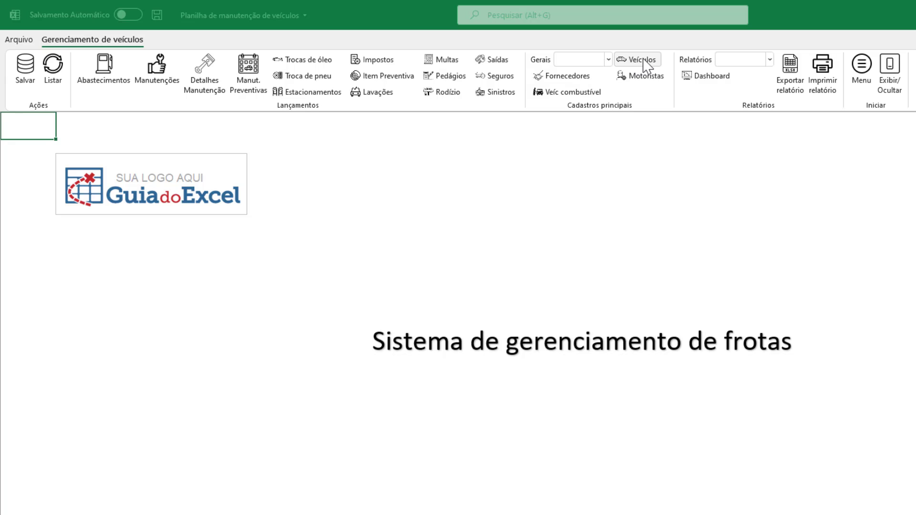
Examine the options offered for general registrations and reports and the database location setting, ending back on the start page.
click(608, 59)
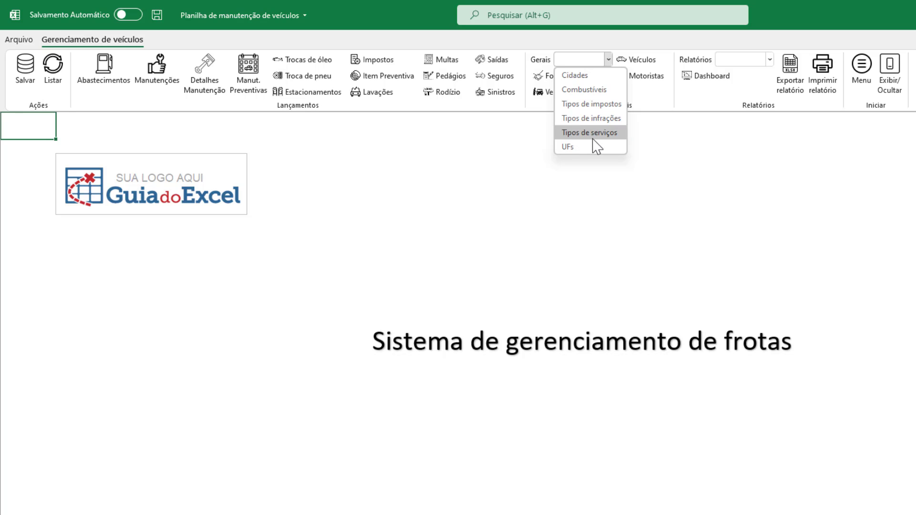
click(679, 104)
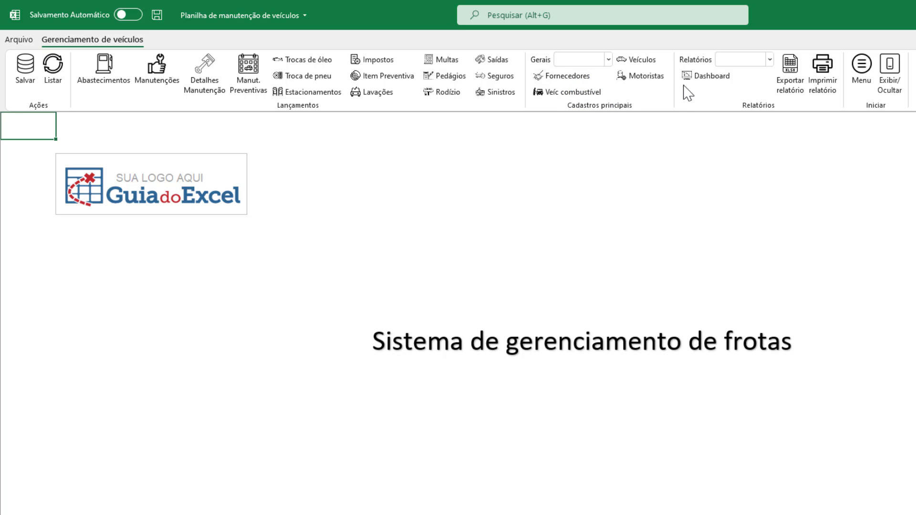
click(769, 60)
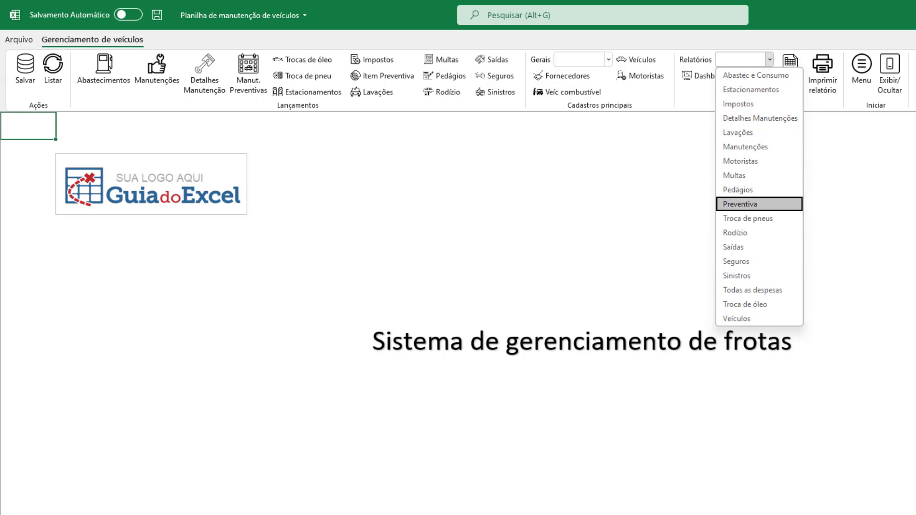
click(740, 204)
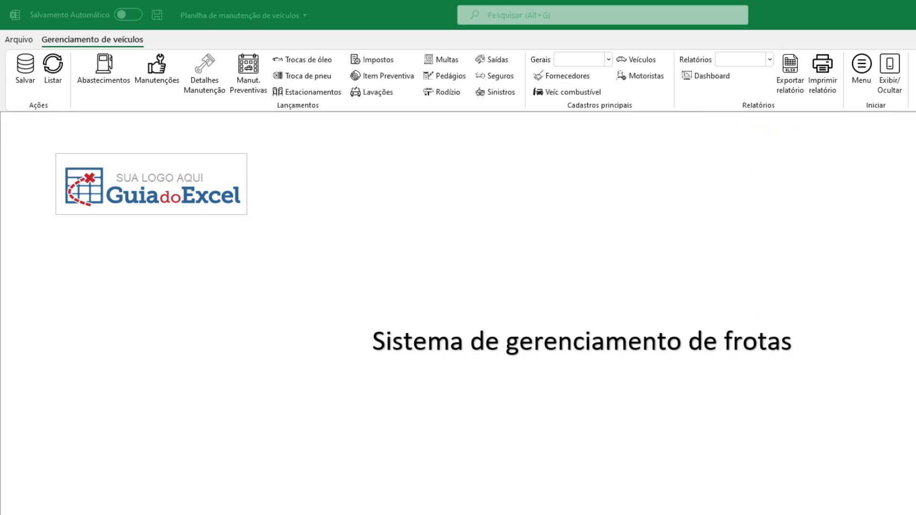
click(743, 61)
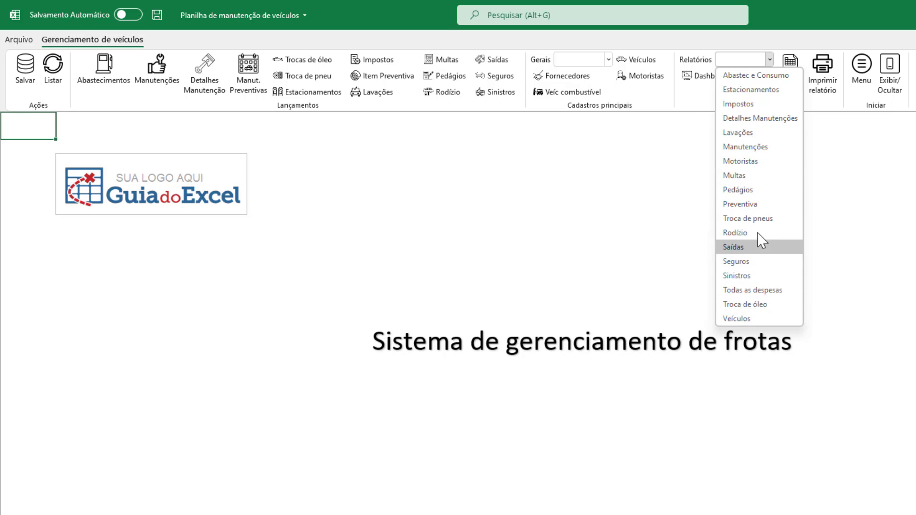
click(720, 37)
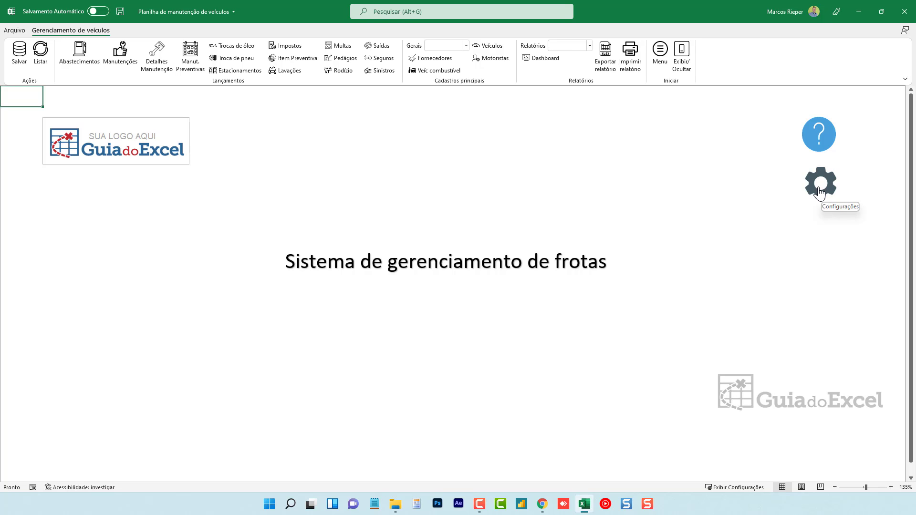
click(819, 189)
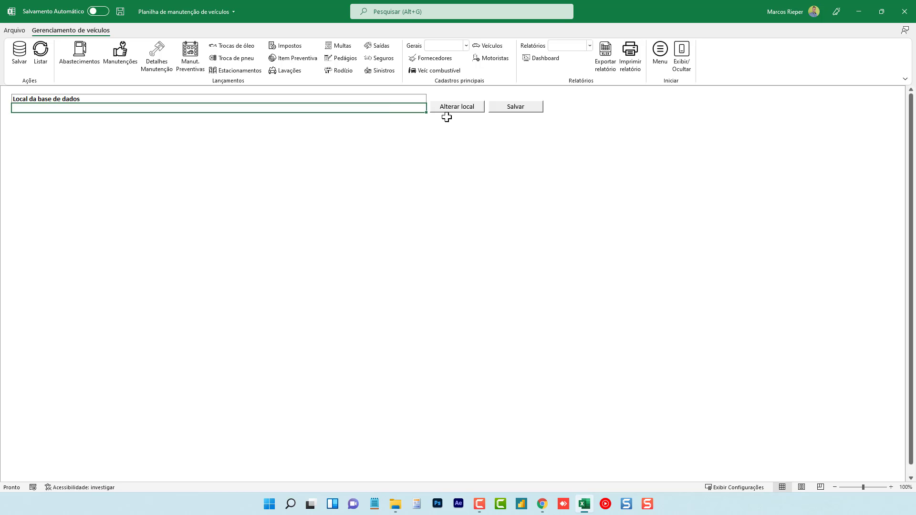
click(661, 53)
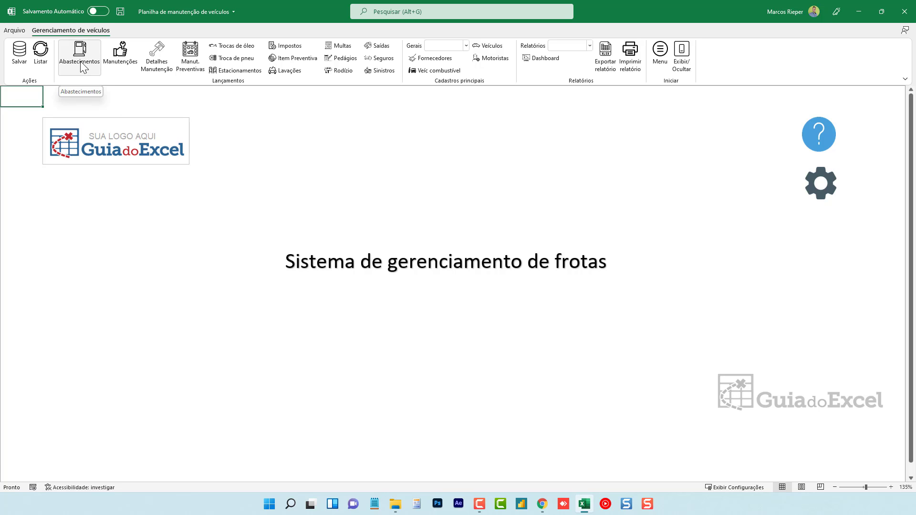
Open the vehicle register and inspect the Emplacamento and Venc. Tacógrafo fields of the HONDA CITY.
click(490, 48)
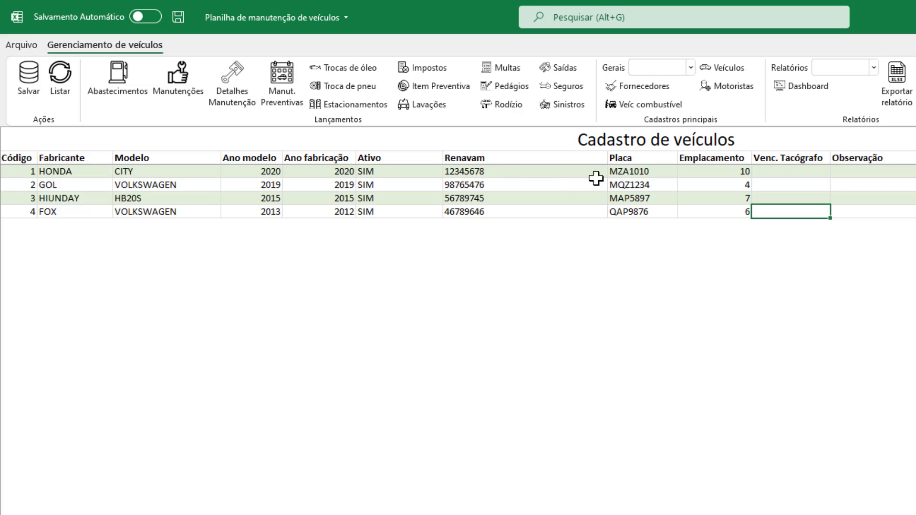
click(721, 172)
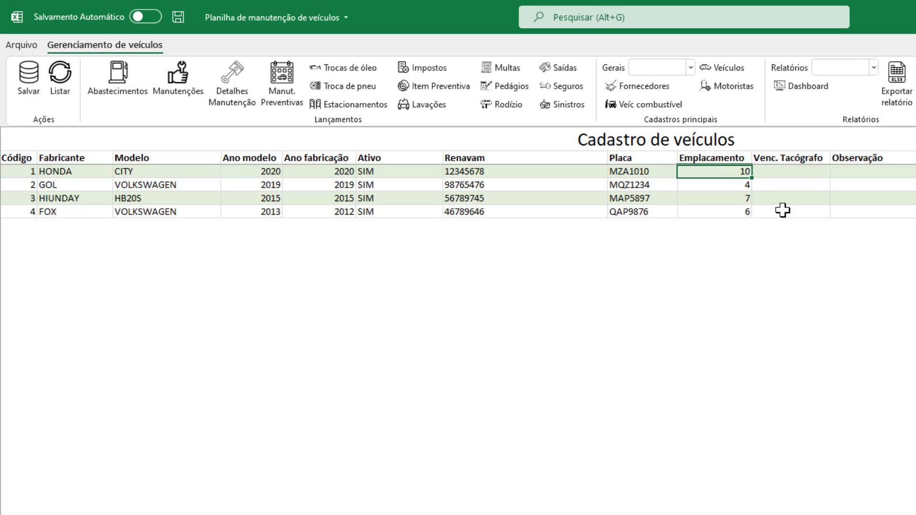
click(787, 171)
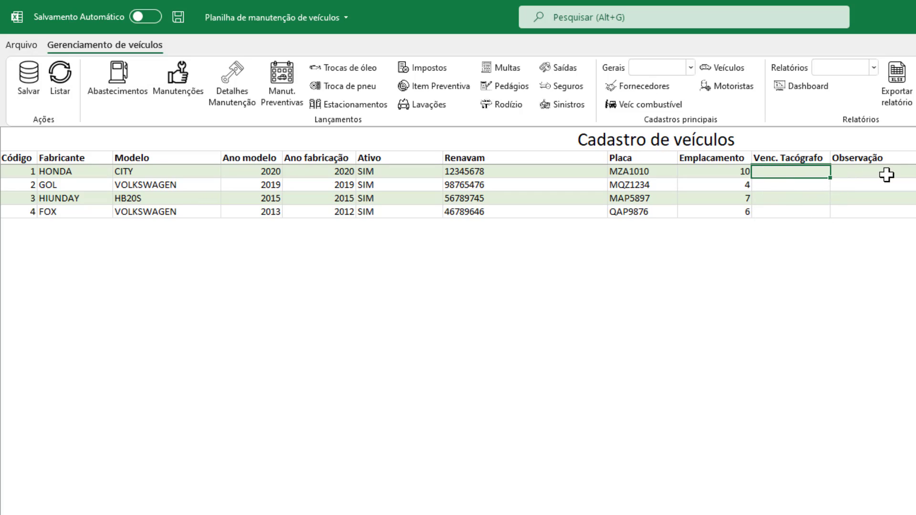
Add a vehicle below the last row with Fabricante GOL, Modelo VOLKSWAGEN, and model and manufacturing years 2015.
click(58, 225)
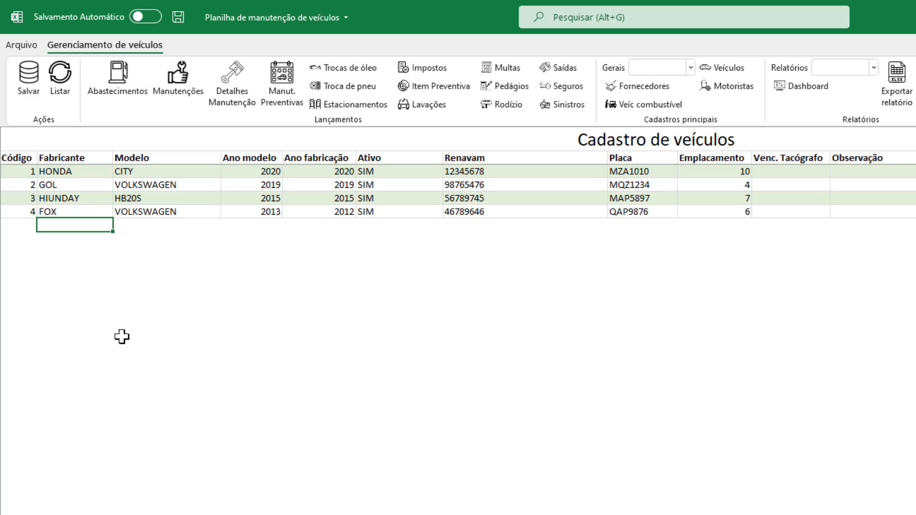
key(Tab)
text(VOL)
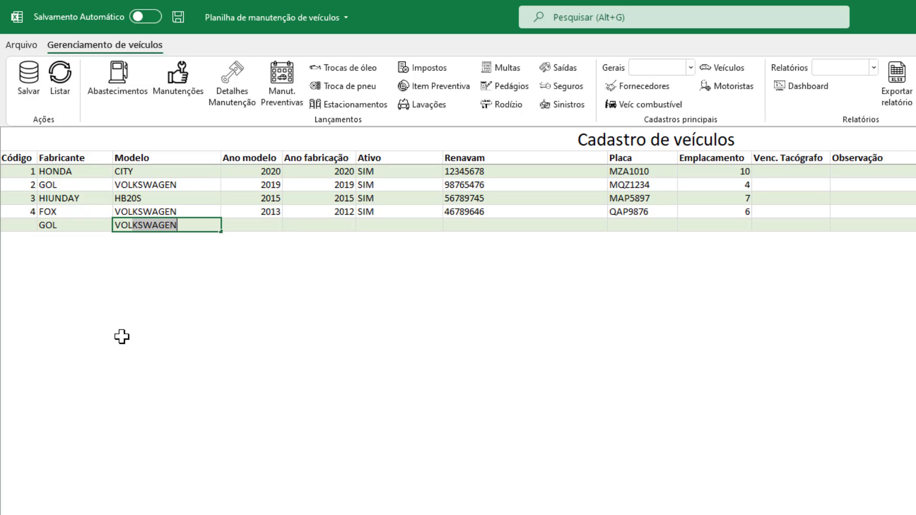
key(Tab)
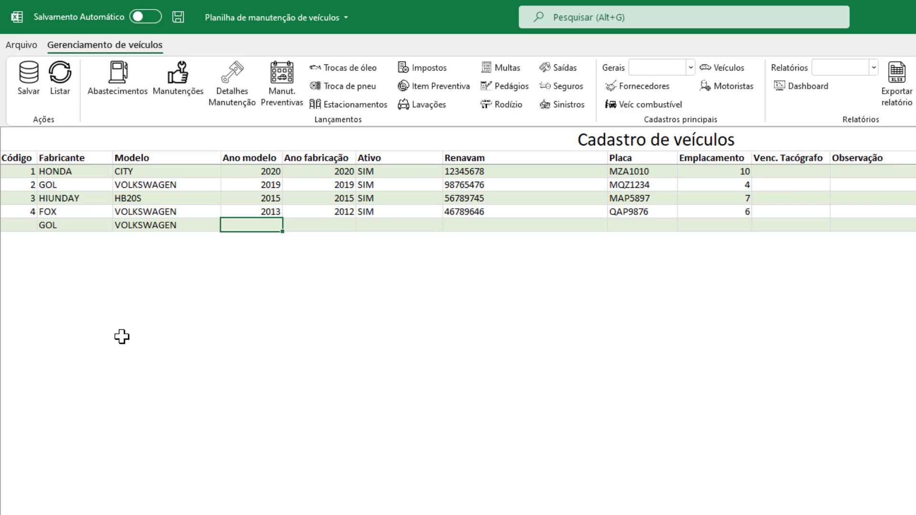
text(2015)
key(Tab)
text(2015)
key(Tab)
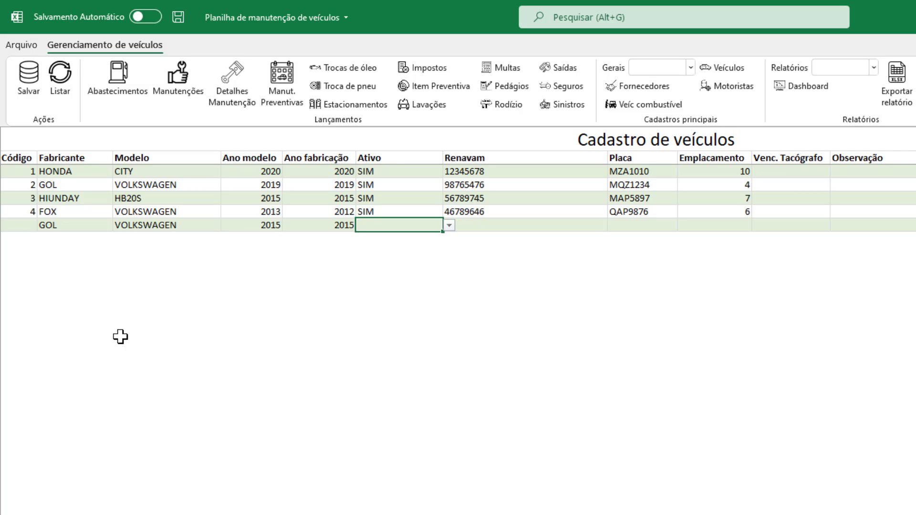
Mark the new GOL as active with SIM and fill in its Renavam number.
click(450, 226)
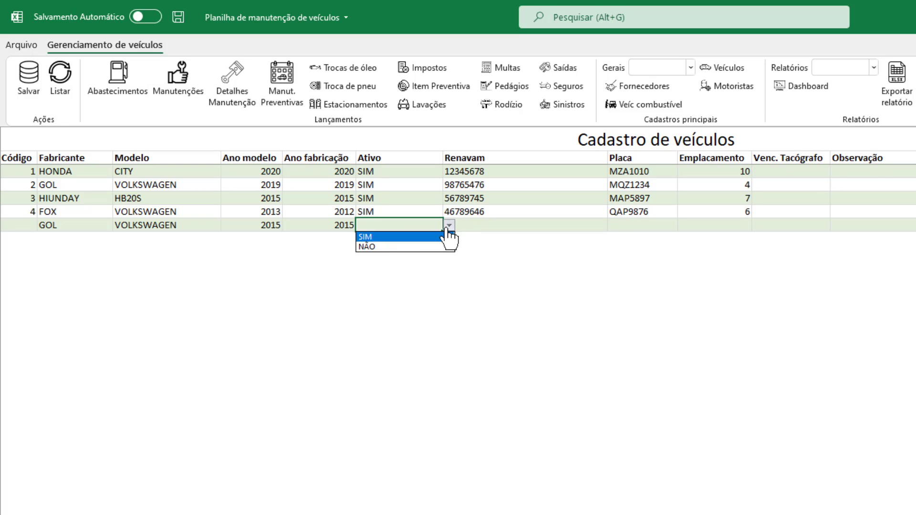
click(383, 239)
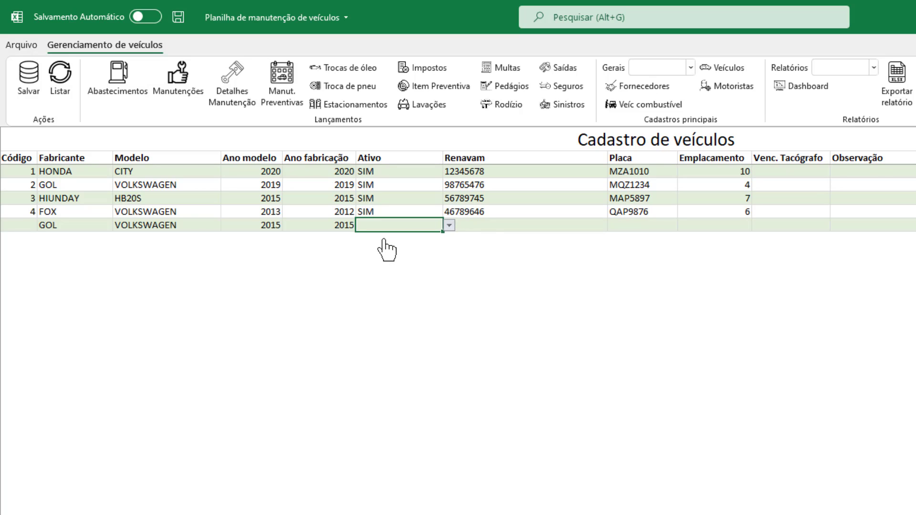
click(495, 225)
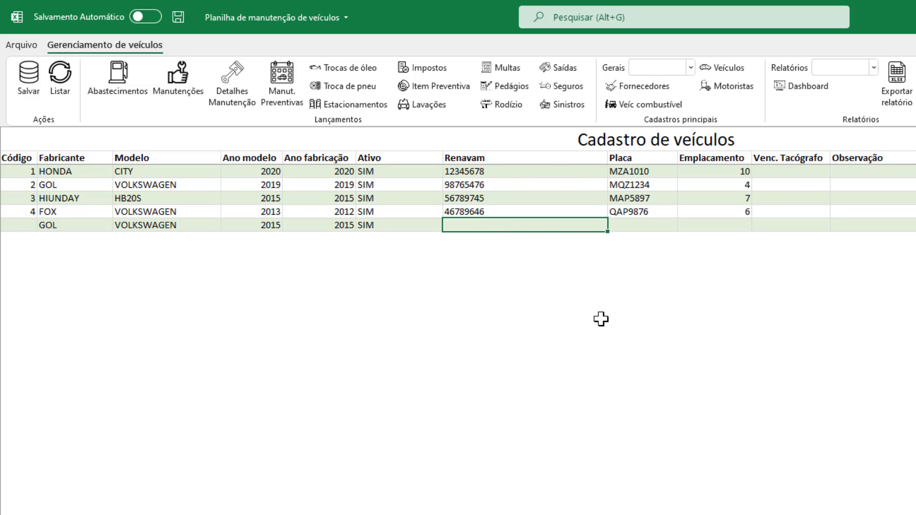
text(47987456)
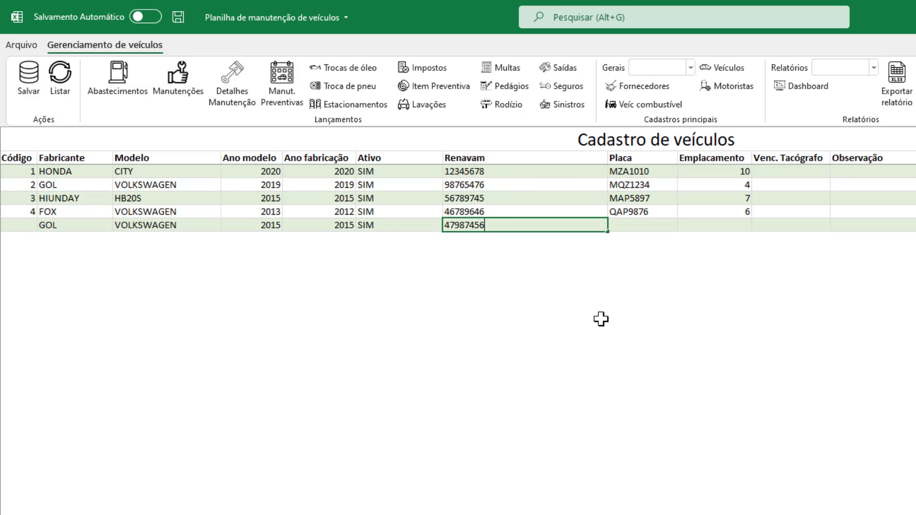
key(Tab)
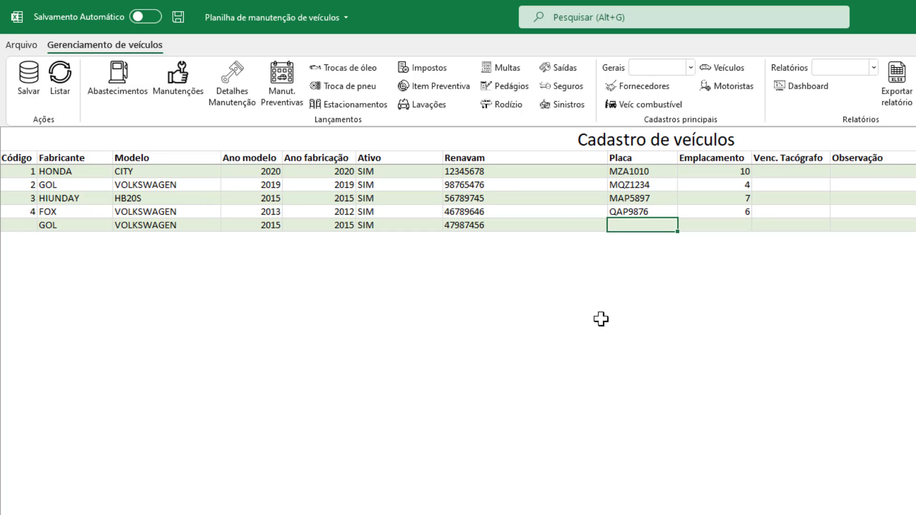
Set the new GOL's Placa to mol1020 and Emplacamento to 1, and save the vehicle to the database.
text(mol1020)
key(Tab)
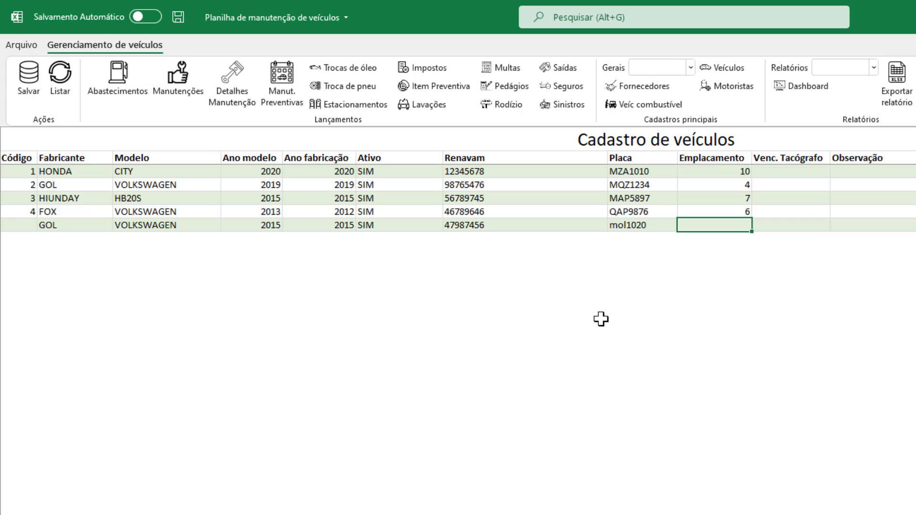
text(1)
key(Up)
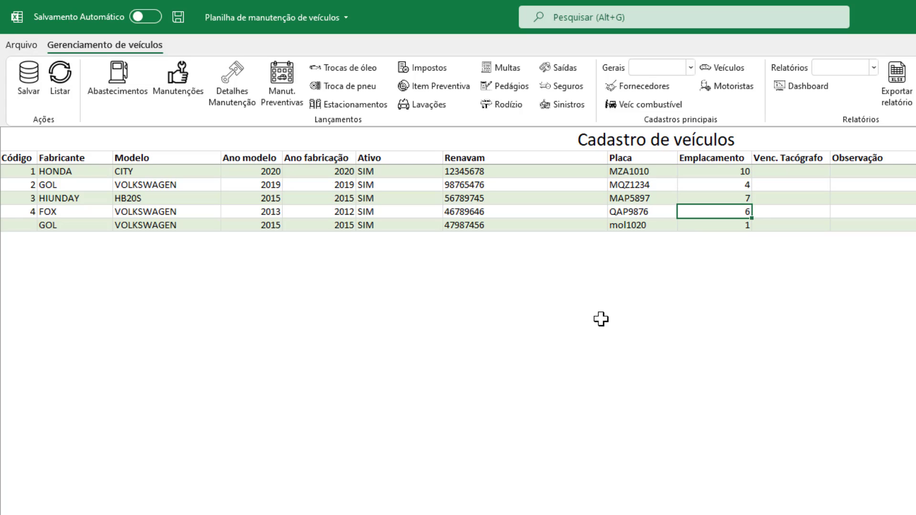
click(731, 228)
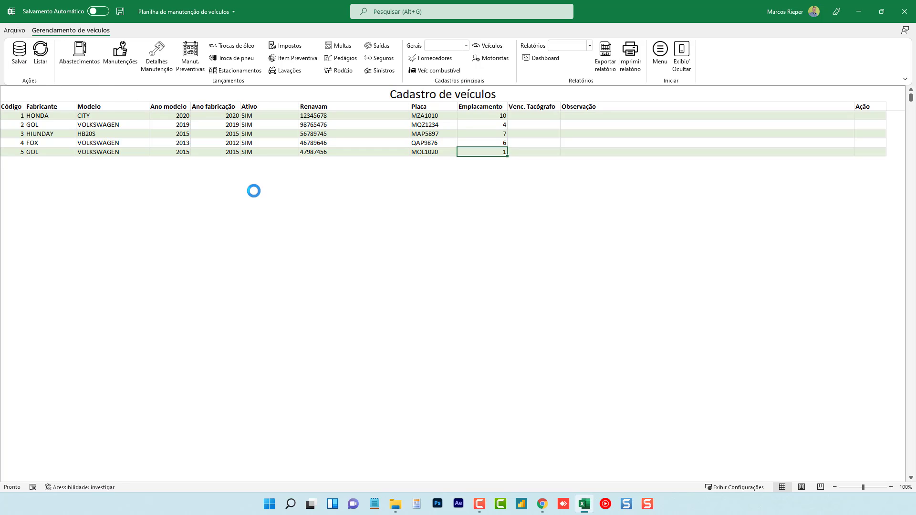
click(17, 154)
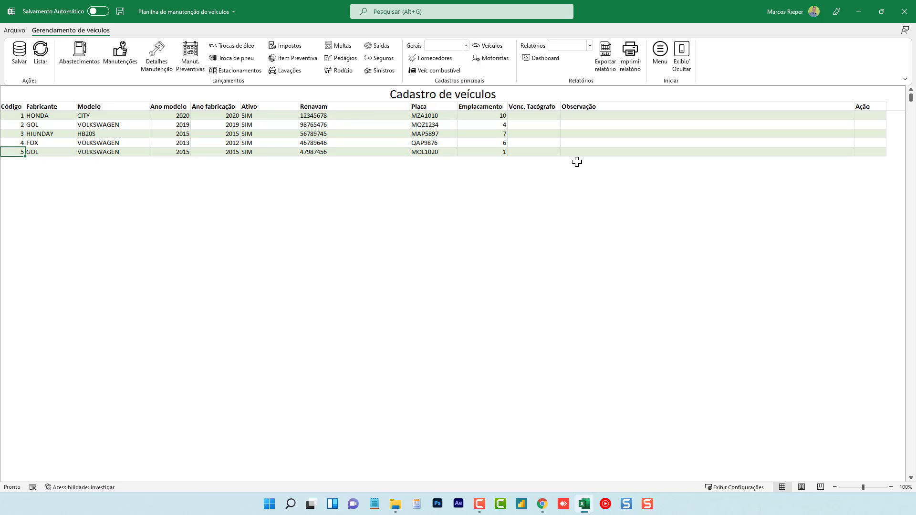
Clear the Fabricante cells of vehicles 2 to 5 and reload the vehicle list to discard the change.
click(41, 59)
drag(52, 124, 67, 150)
text(sadf)
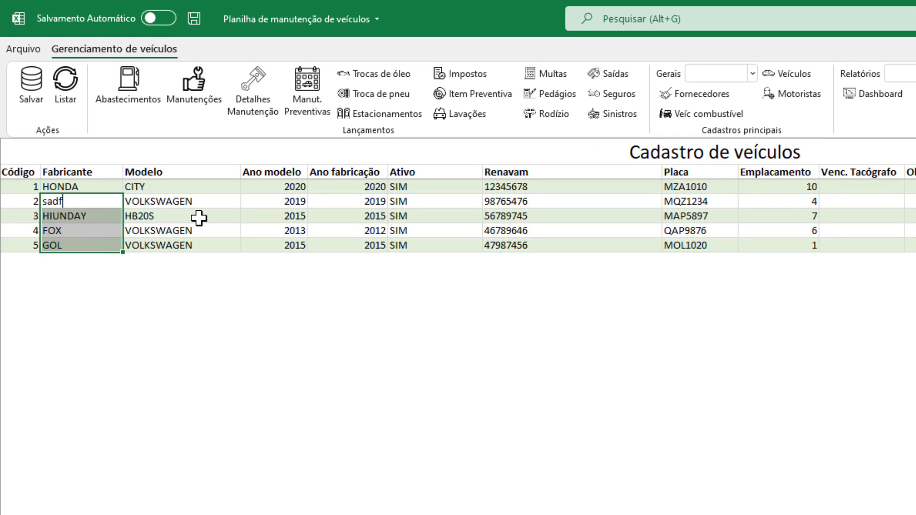
key(BackSpace)
key(BackSpace)
key(BackSpace)
key(BackSpace)
key(ctrl+Return)
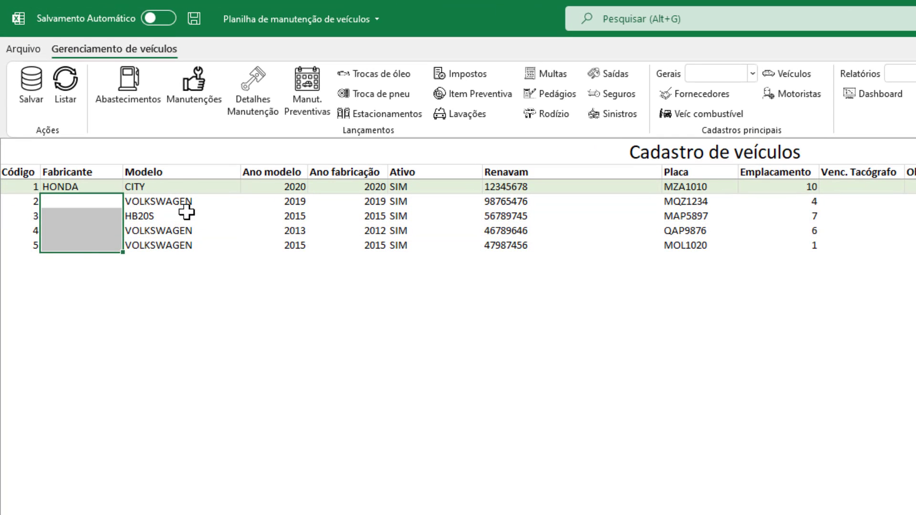
click(63, 91)
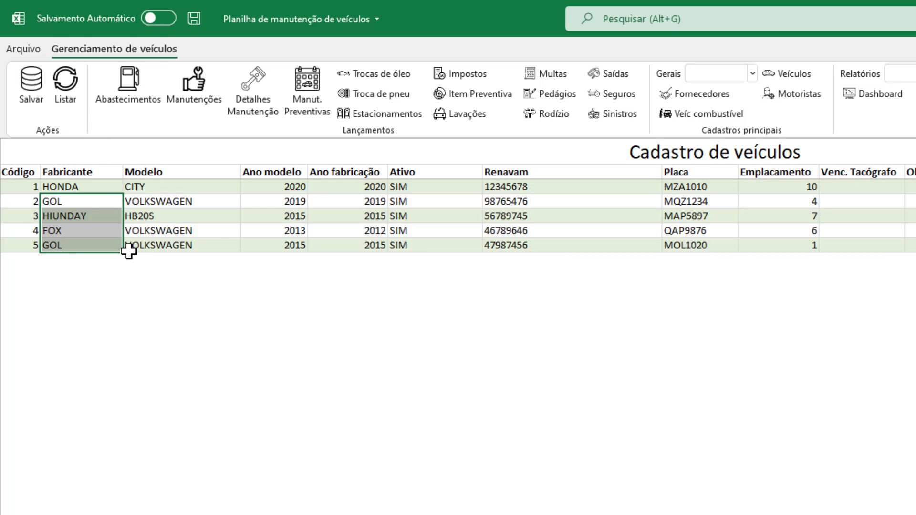
click(676, 233)
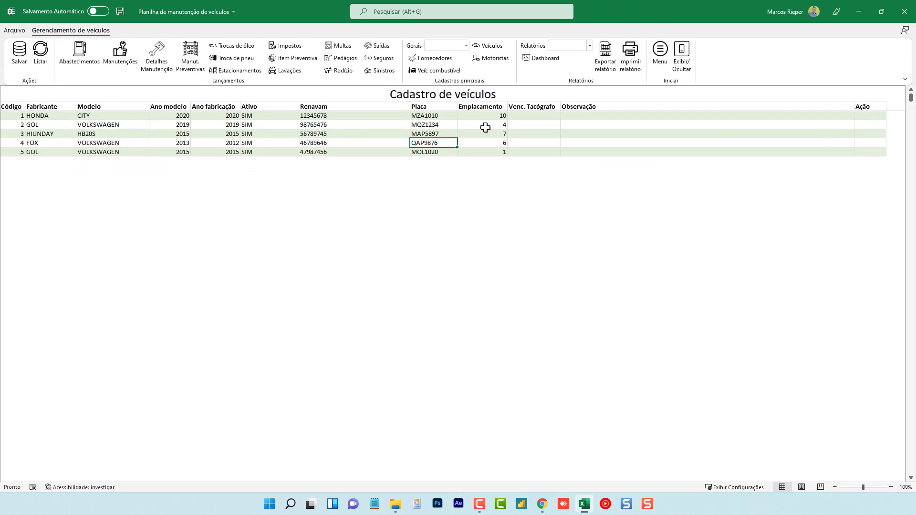
click(450, 134)
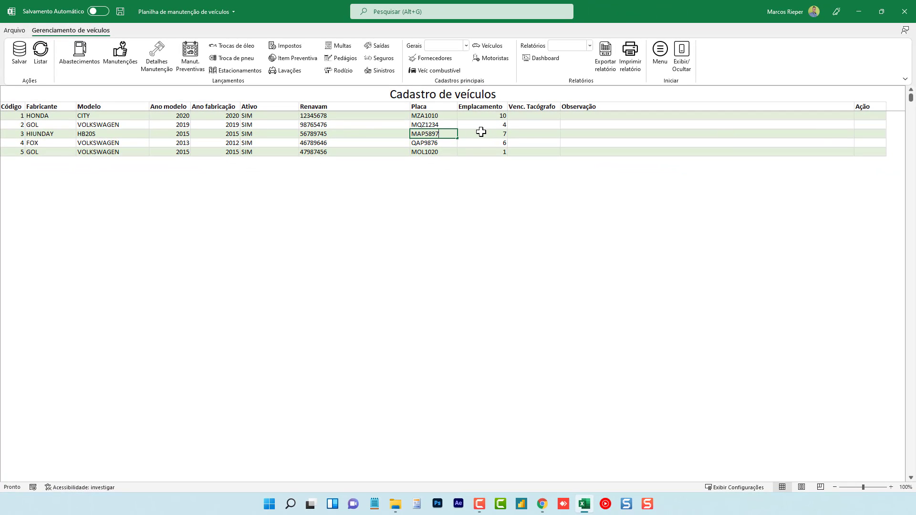
key(F2)
key(BackSpace)
text(8)
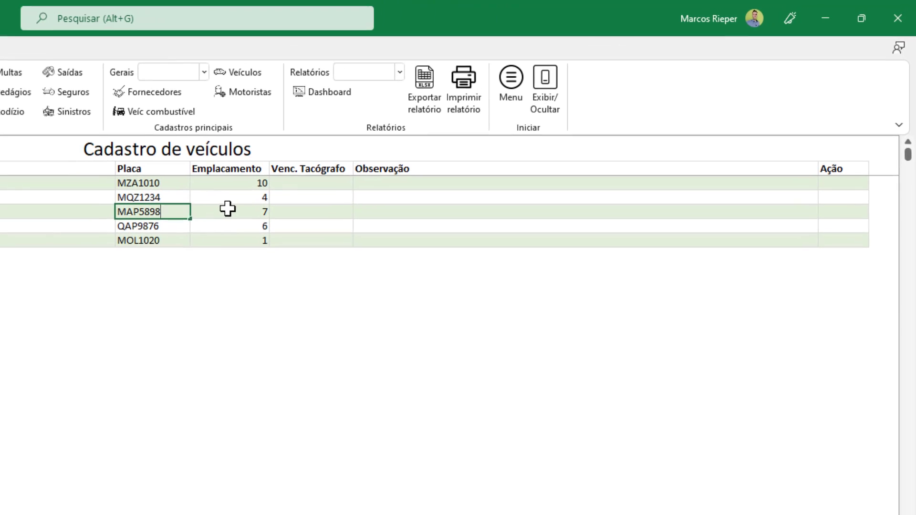
key(Return)
Set the Emplacamento of the HIUNDAY HB20S to 8.
click(215, 213)
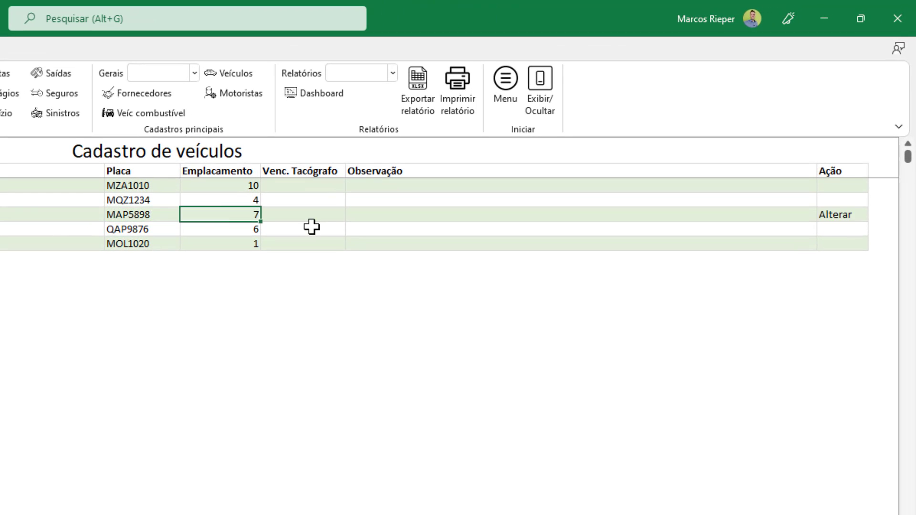
key(Return)
key(Up)
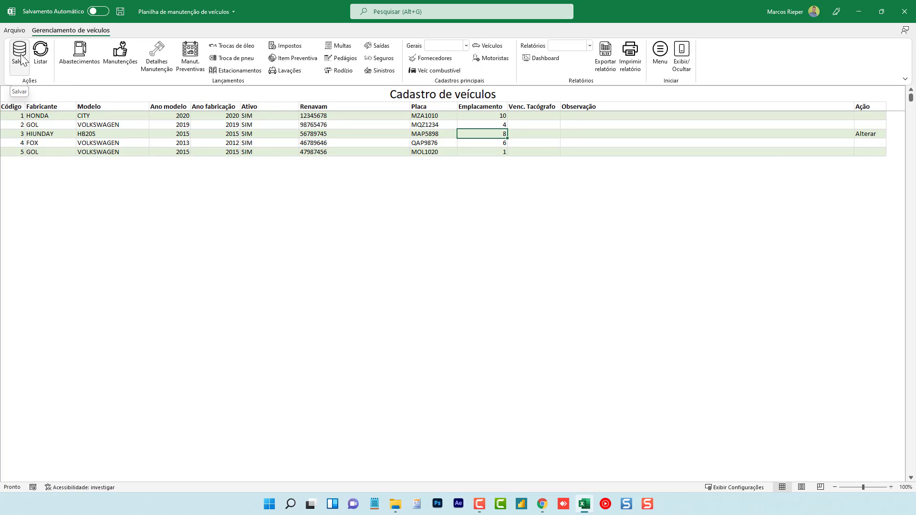
click(21, 55)
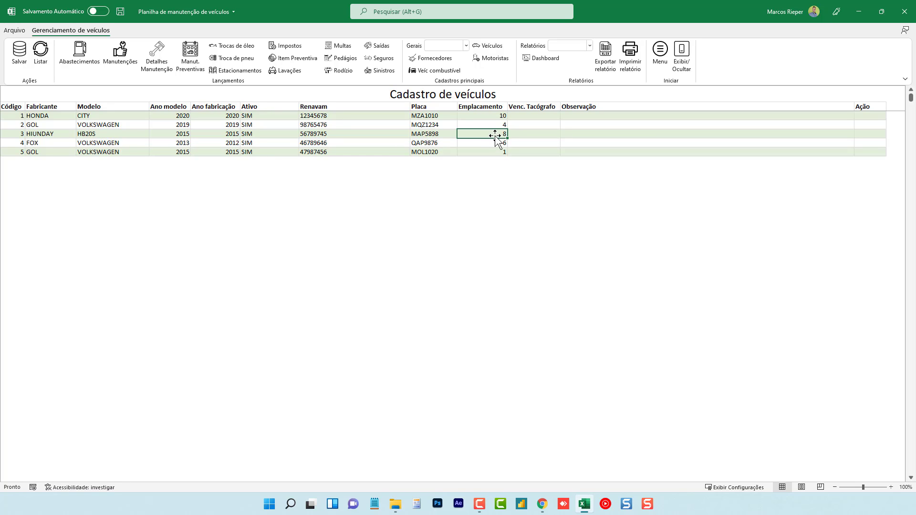
double_click(444, 135)
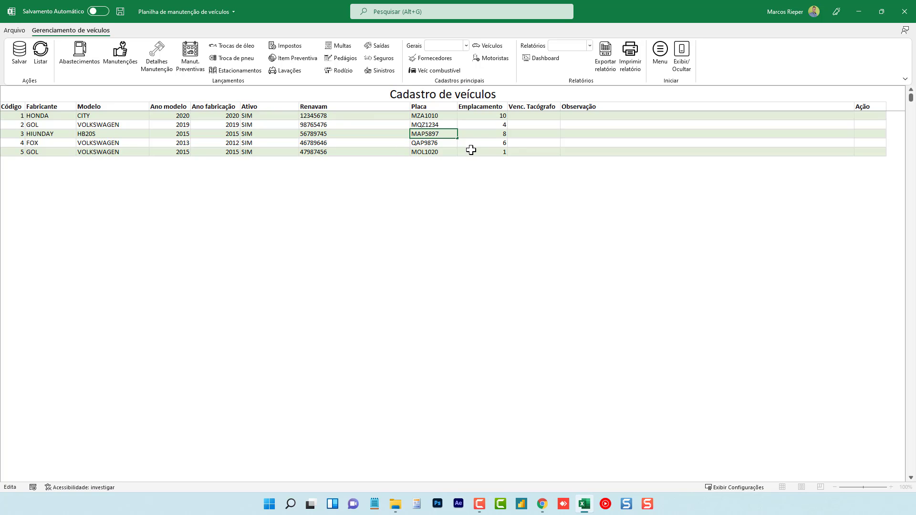
key(Tab)
text(7)
key(Return)
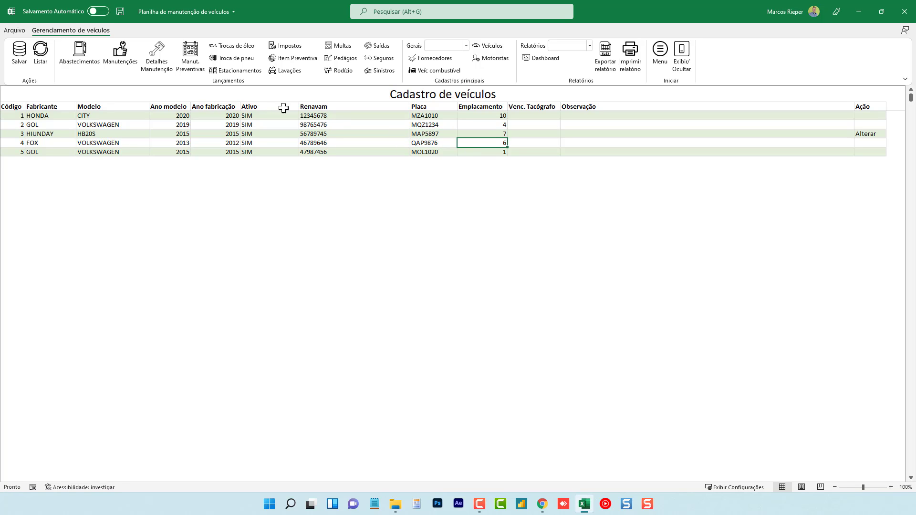
click(19, 54)
Change the last Renavam digit of vehicles 3, 4 and 5 to 6, 7 and 8 respectively, and save the changes.
double_click(387, 136)
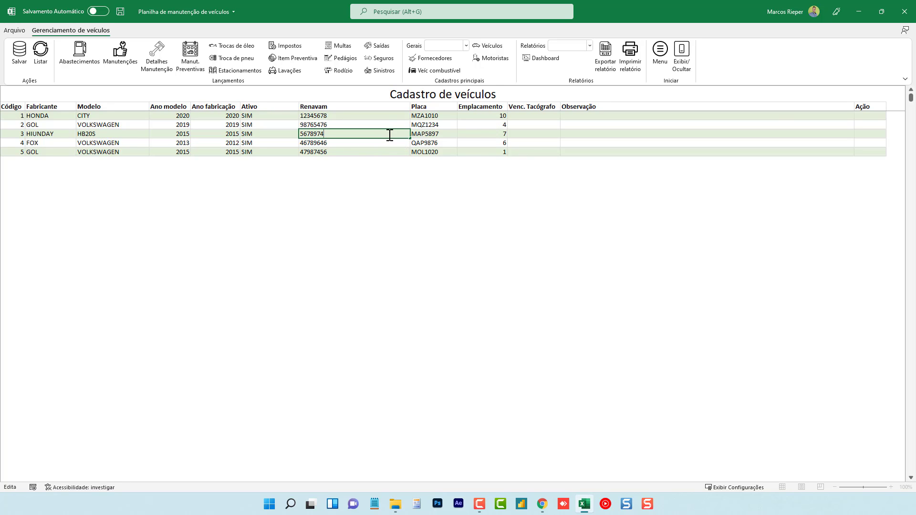
key(Return)
key(F2)
key(BackSpace)
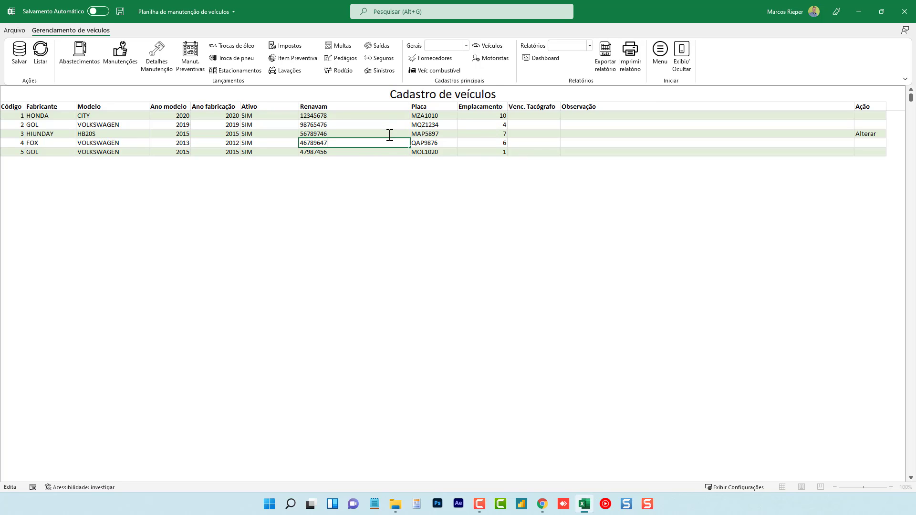
key(Return)
key(F2)
key(BackSpace)
text(8)
key(Return)
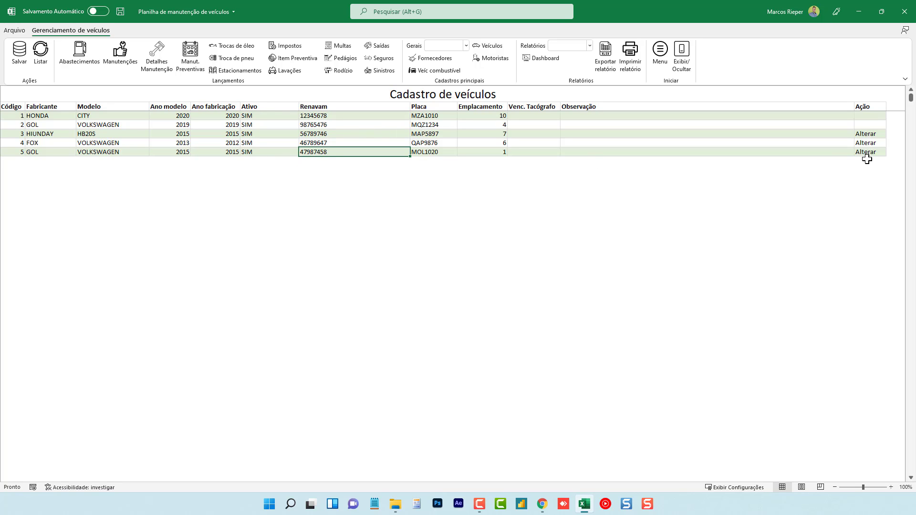
click(20, 52)
Open the driver register and review its columns from Classificação across to Ação.
click(491, 58)
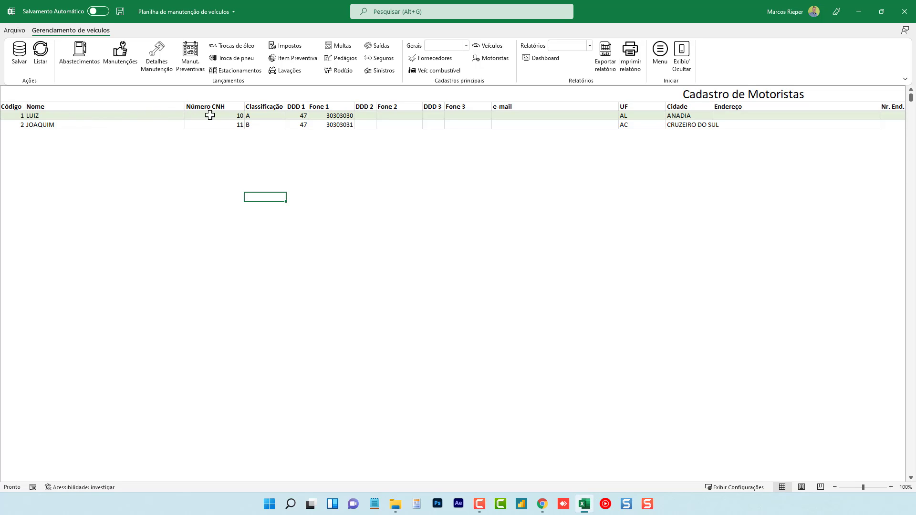
drag(270, 116, 275, 125)
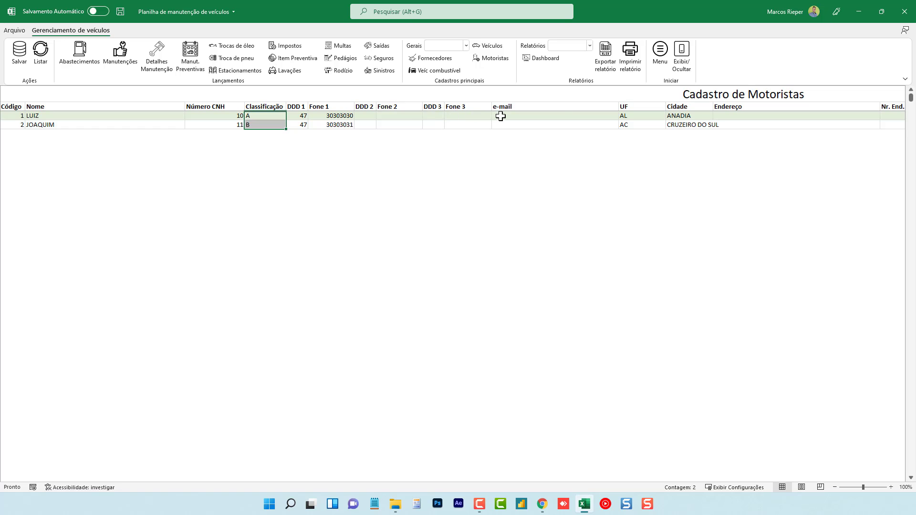
click(667, 123)
key(Tab)
key(Tab)
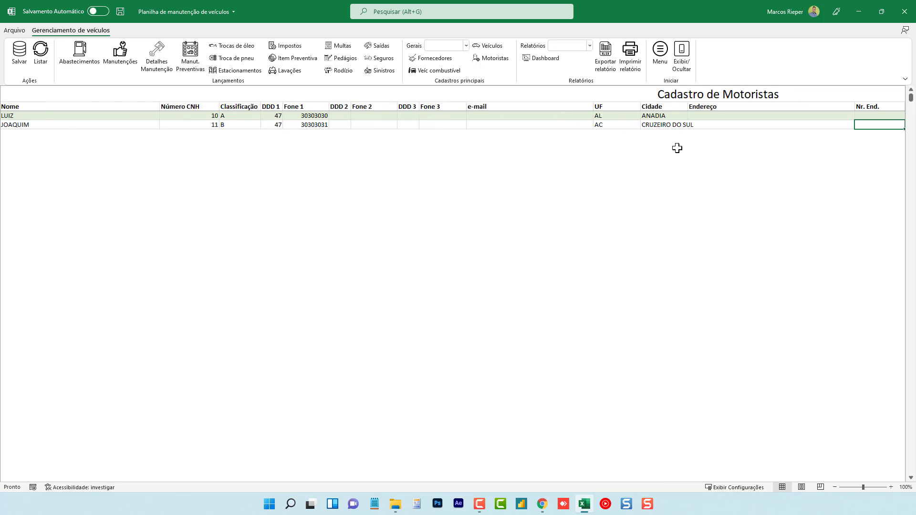
key(Tab)
key(Tab)
key(Tab)
key(Tab)
key(Tab)
key(Tab)
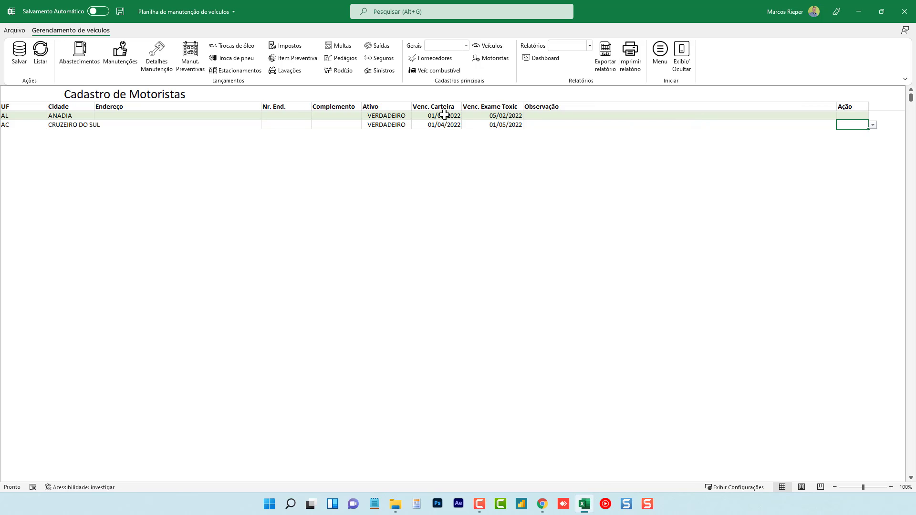
Examine the drivers' Venc. Carteira and Venc. Exame Toxic dates, and return to the first record.
drag(444, 115, 441, 123)
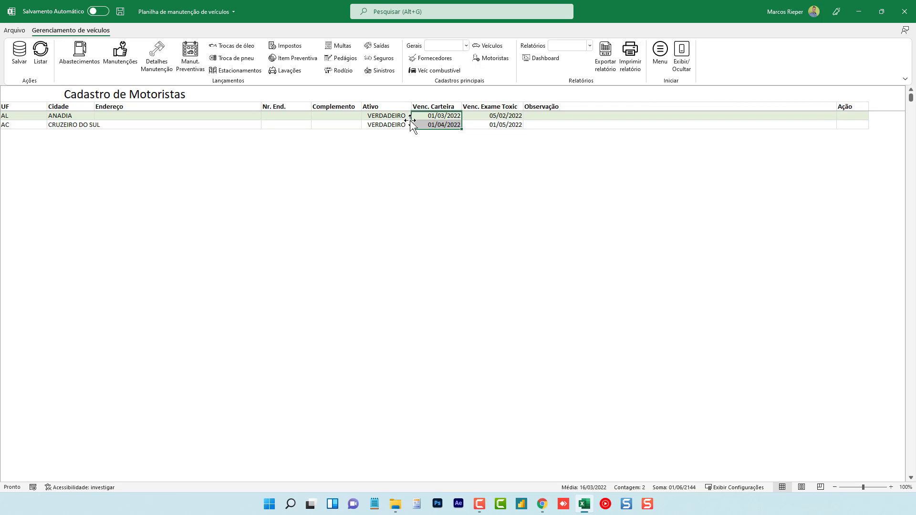
click(498, 118)
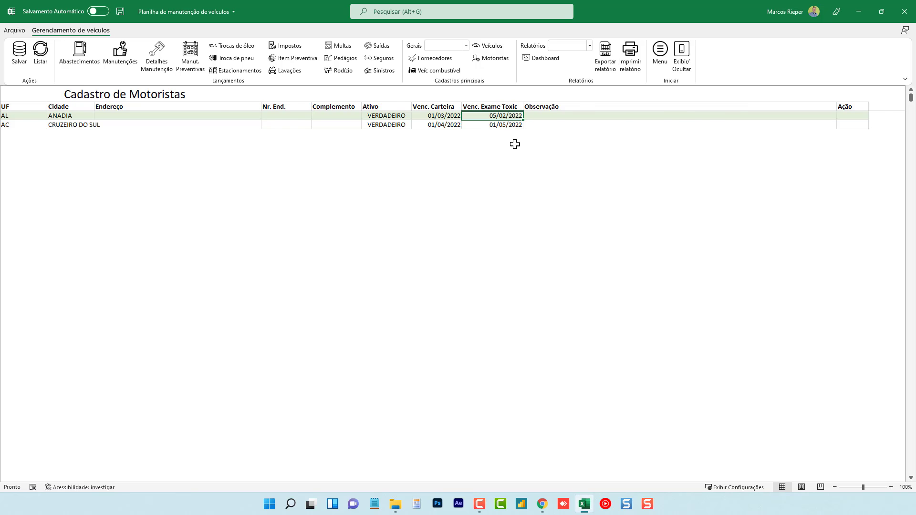
key(ctrl+Home)
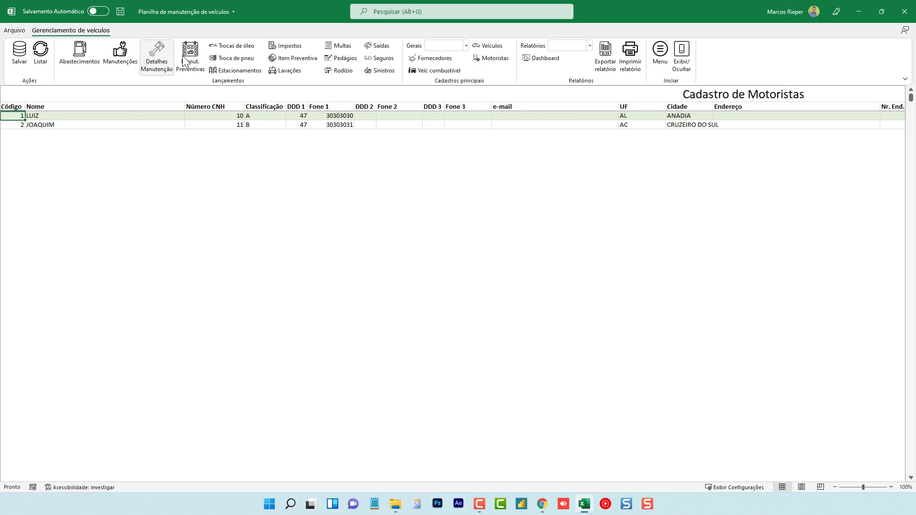
Open the supplier register, review its columns across to Ação, and return to the Código column.
click(430, 58)
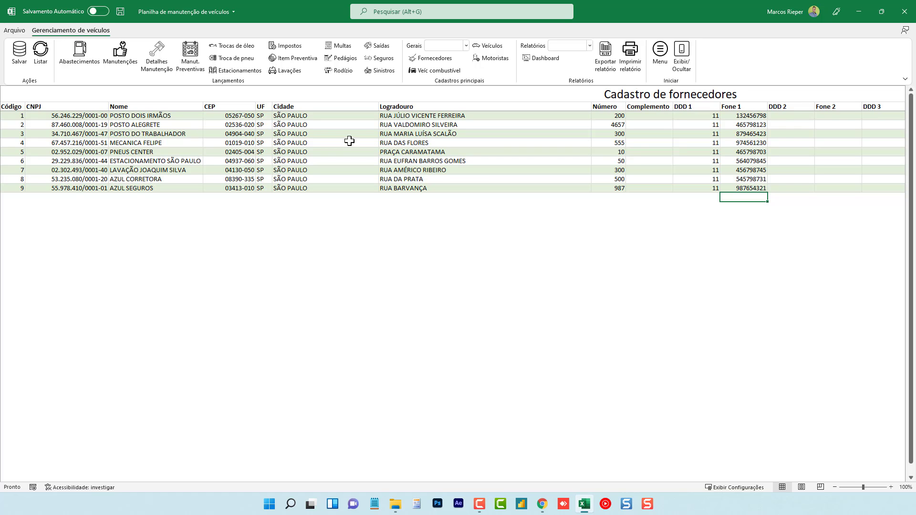
click(670, 151)
key(Right)
key(Right)
key(Right)
key(Right)
key(Right)
key(Right)
key(Right)
key(Right)
key(Right)
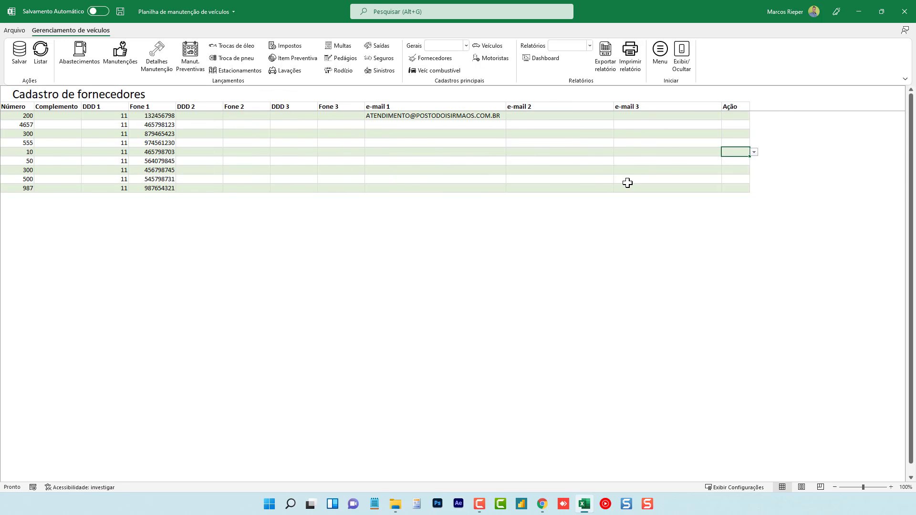
key(Home)
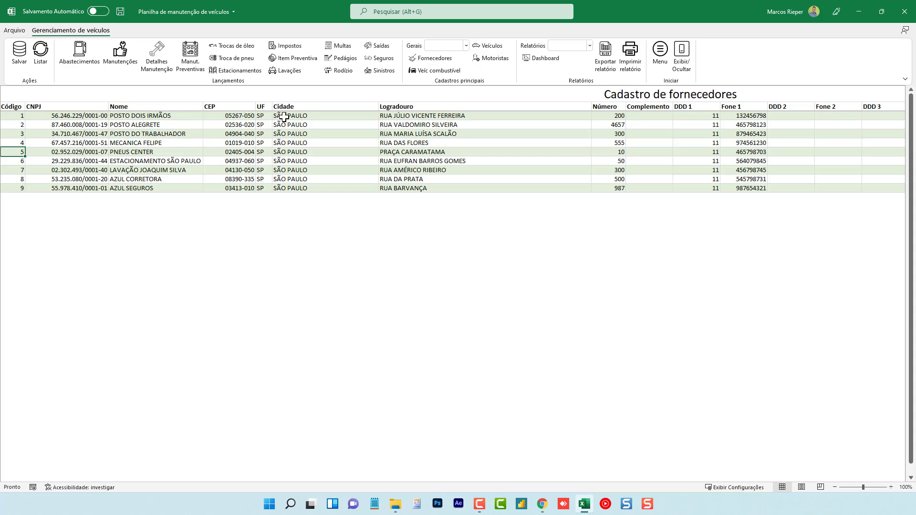
Open the vehicle and fuel register and examine the Veículo and Combustível fields of the first record.
click(438, 70)
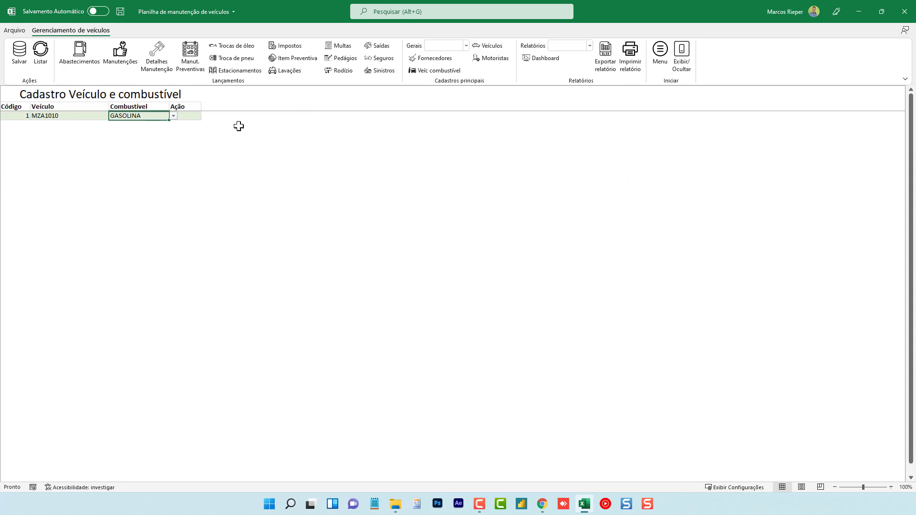
click(63, 115)
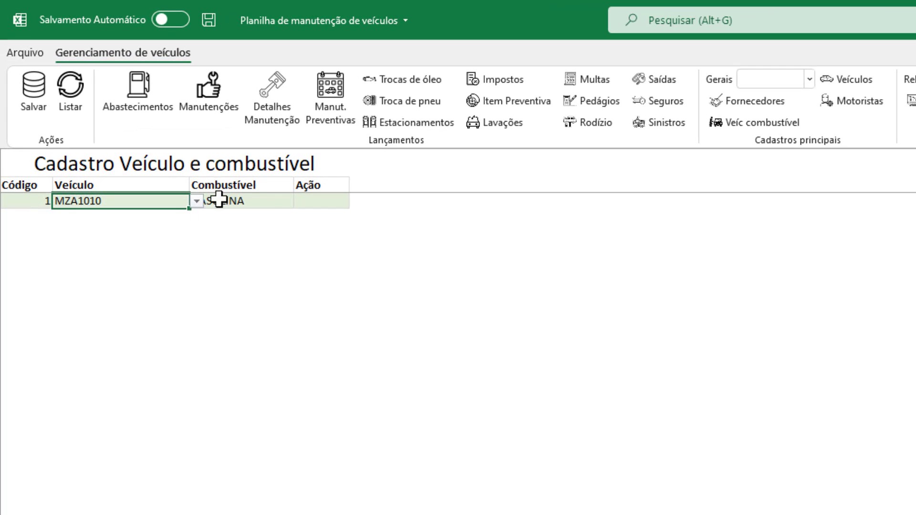
click(265, 201)
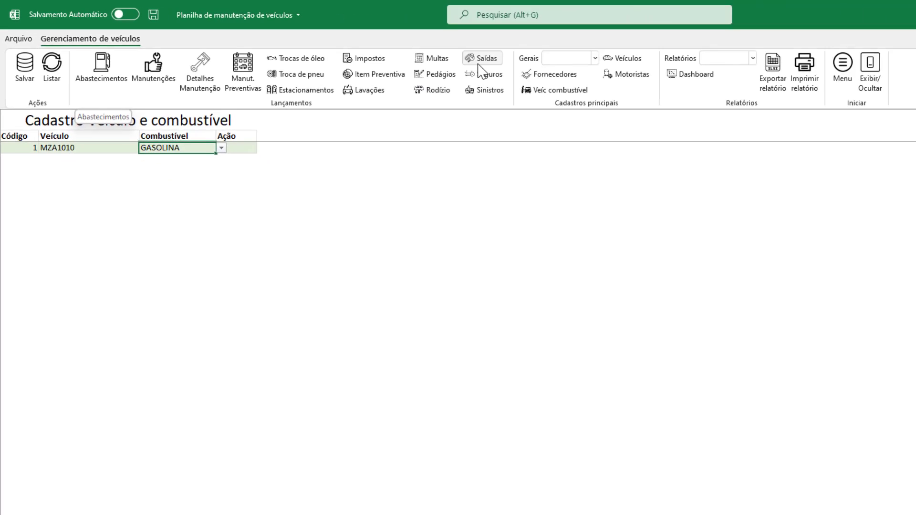
View the tax types register, and open the infraction types register to examine its Descrição and Pontos fields.
click(584, 59)
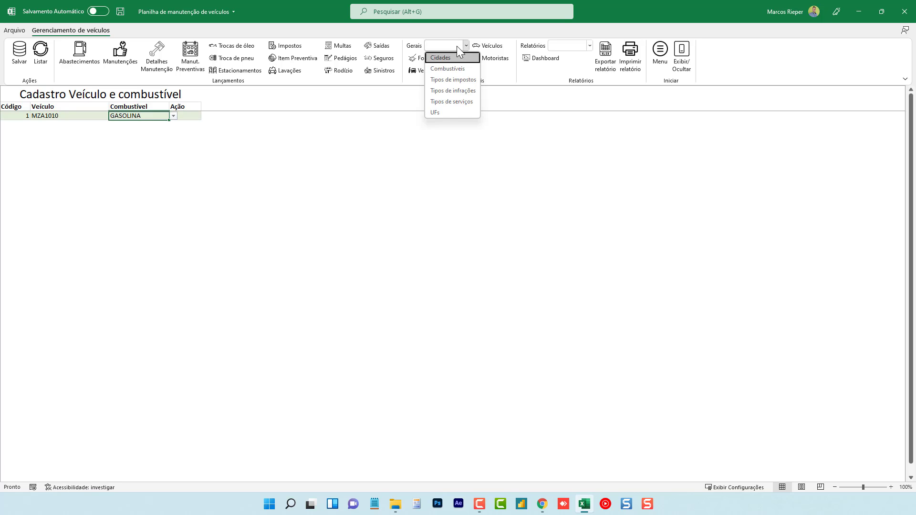
click(450, 79)
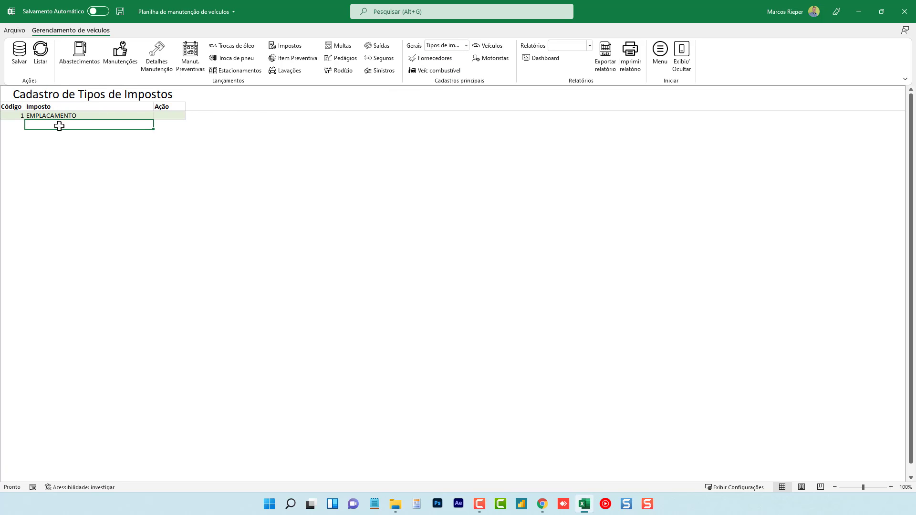
click(446, 45)
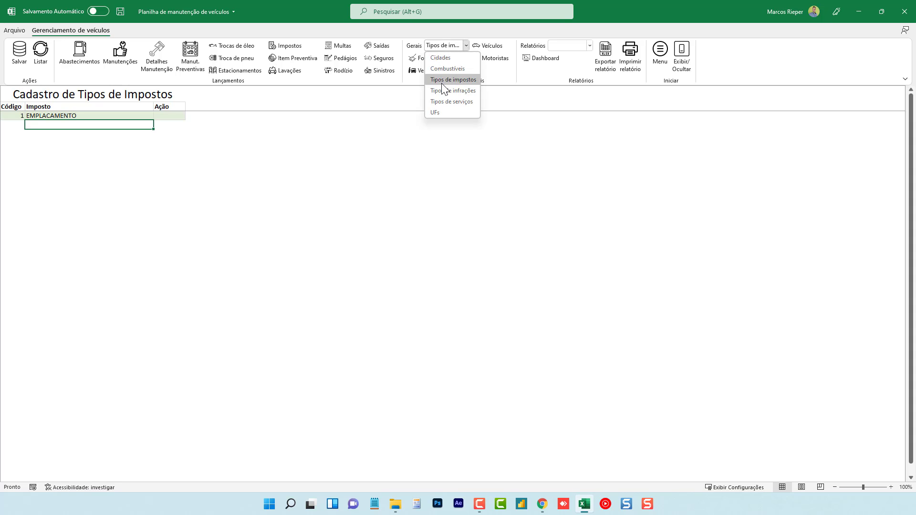
click(444, 90)
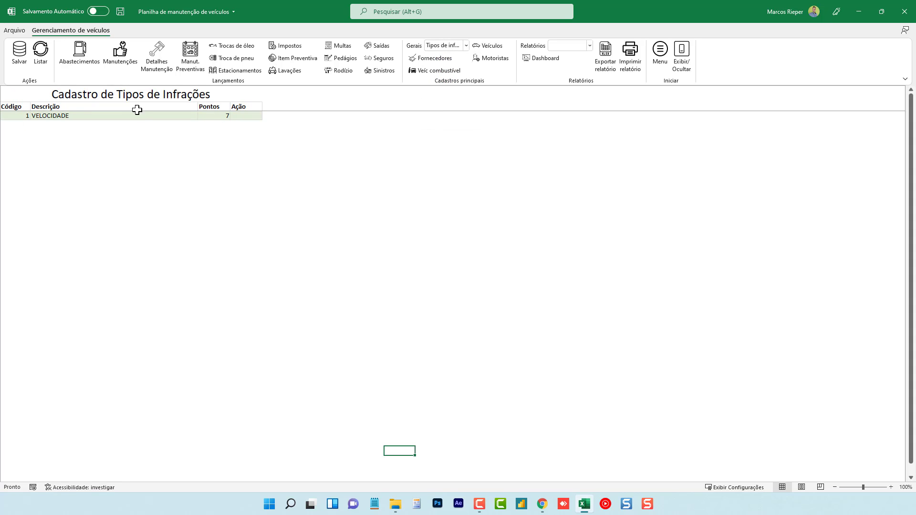
click(161, 116)
click(215, 115)
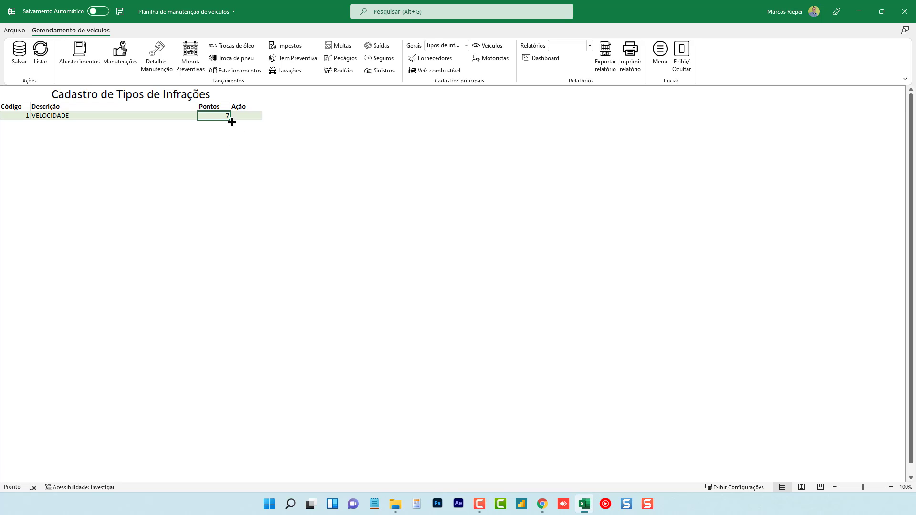
View the service types register and the UFs register among the general registers.
click(466, 46)
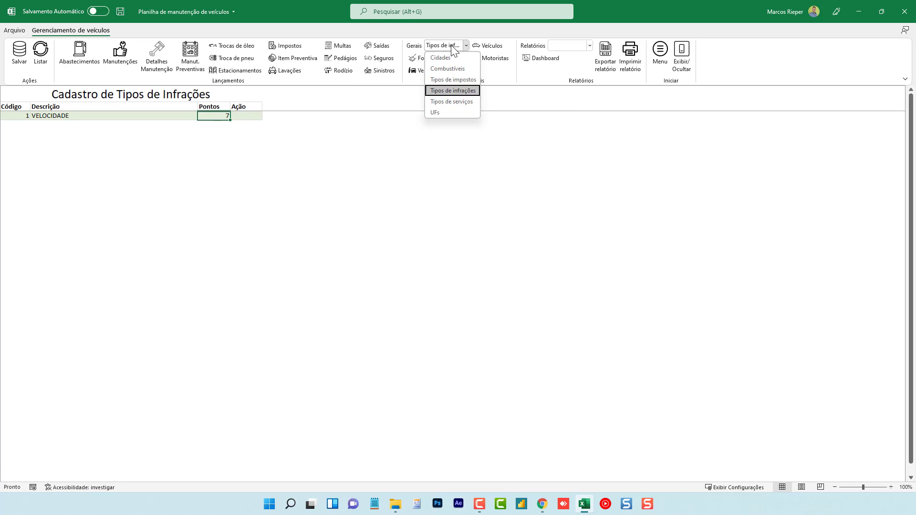
click(453, 101)
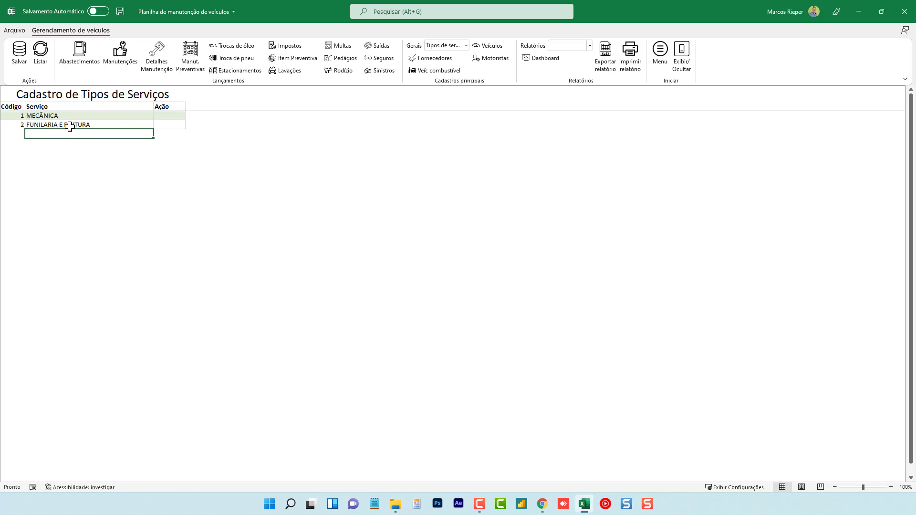
click(466, 45)
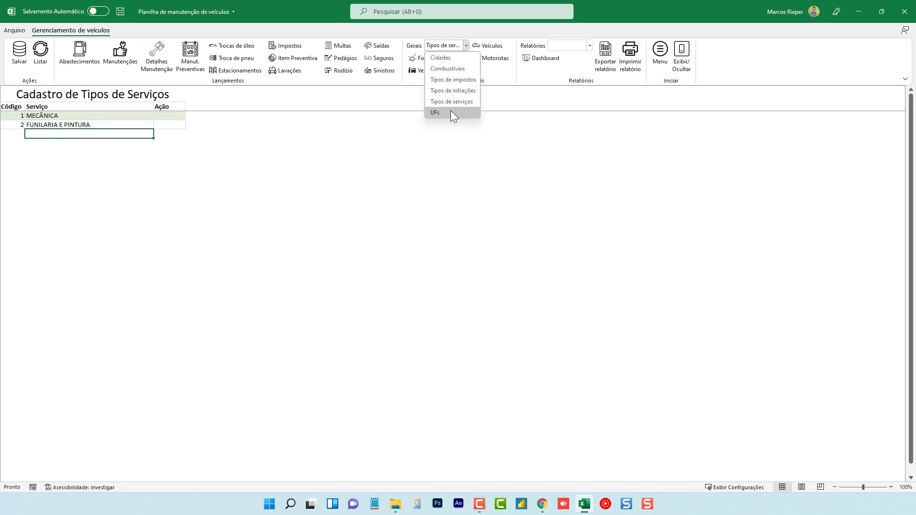
click(451, 110)
Open the cities register, mark ACRELÂNDIA with the Excluir action, and save to delete it from the database.
click(466, 46)
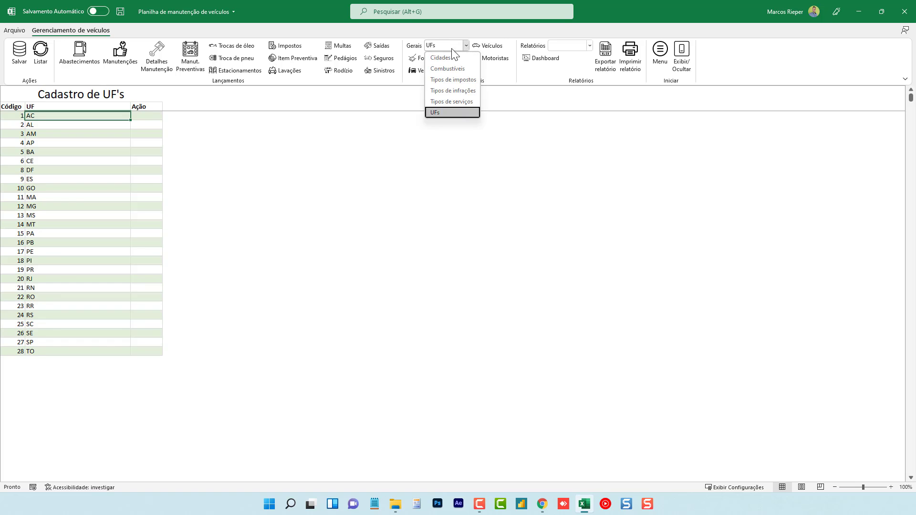
click(448, 56)
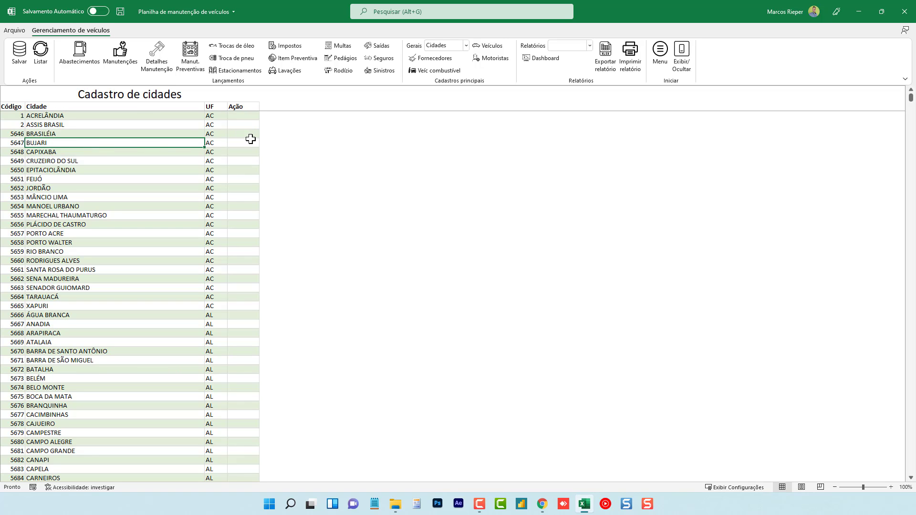
click(244, 115)
click(263, 117)
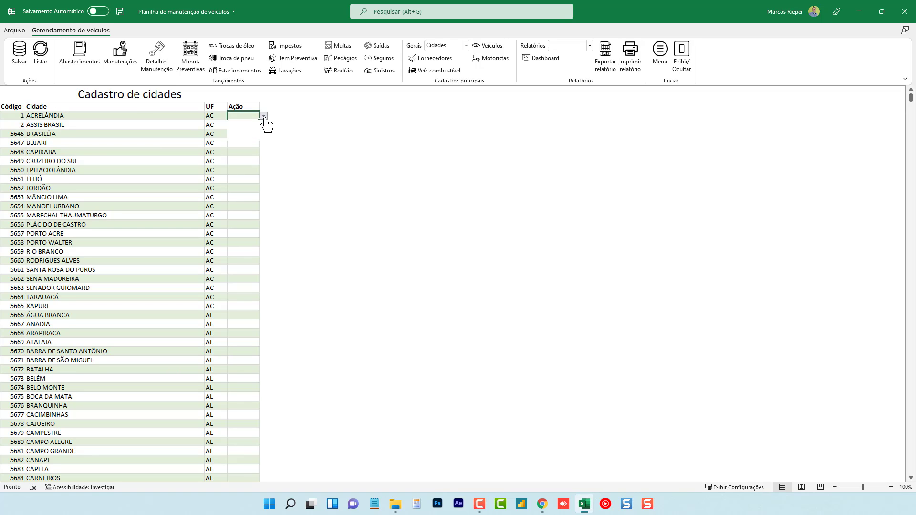
click(242, 137)
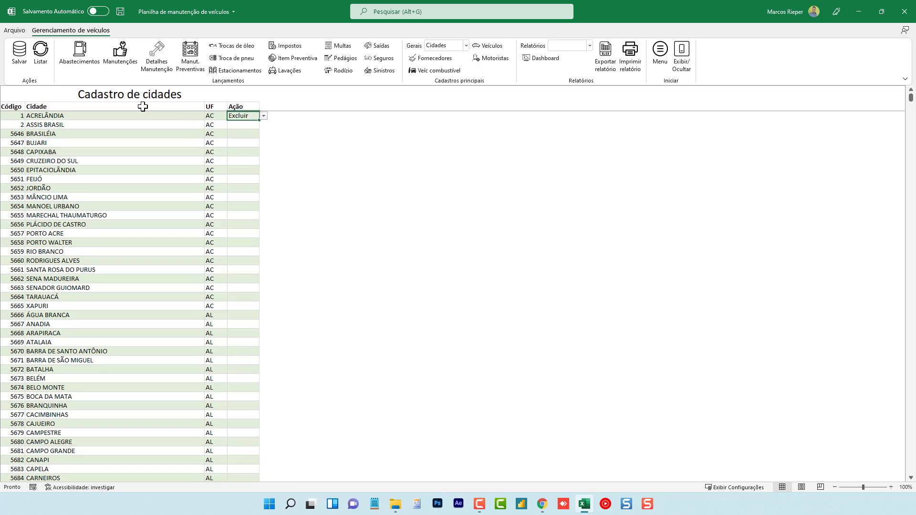
click(21, 56)
click(20, 58)
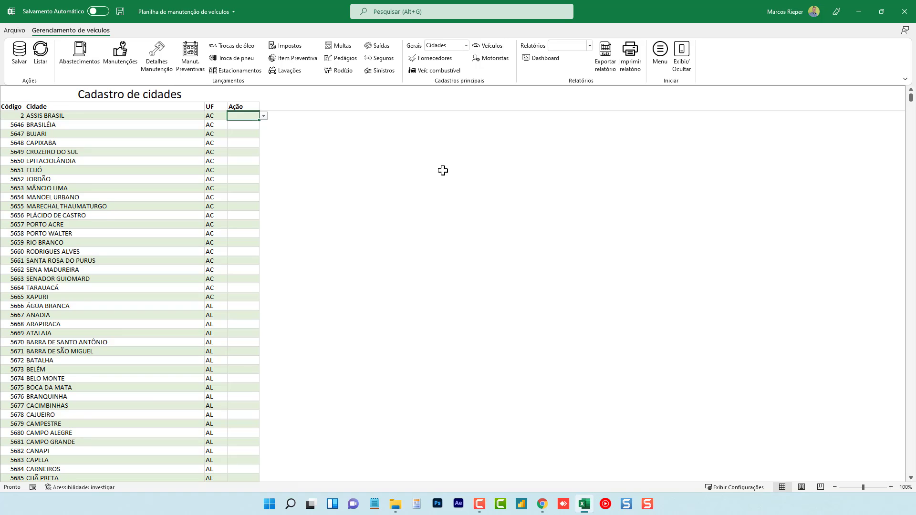
Open the refuelling entries and examine the Data field and the Veículo options of the first entry.
click(67, 53)
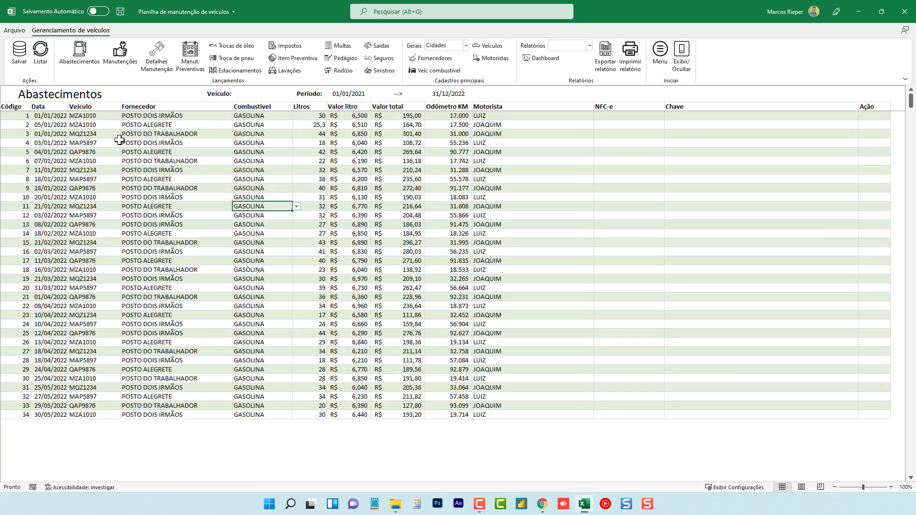
click(46, 116)
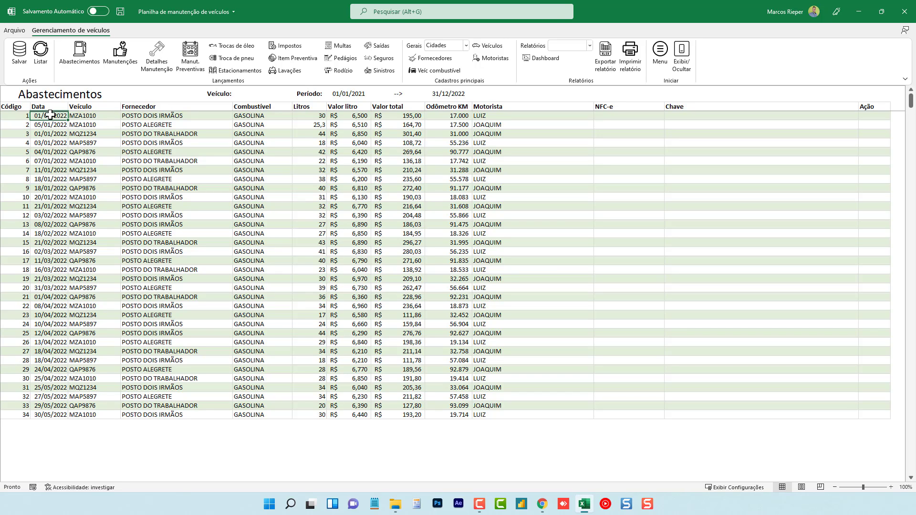
click(96, 116)
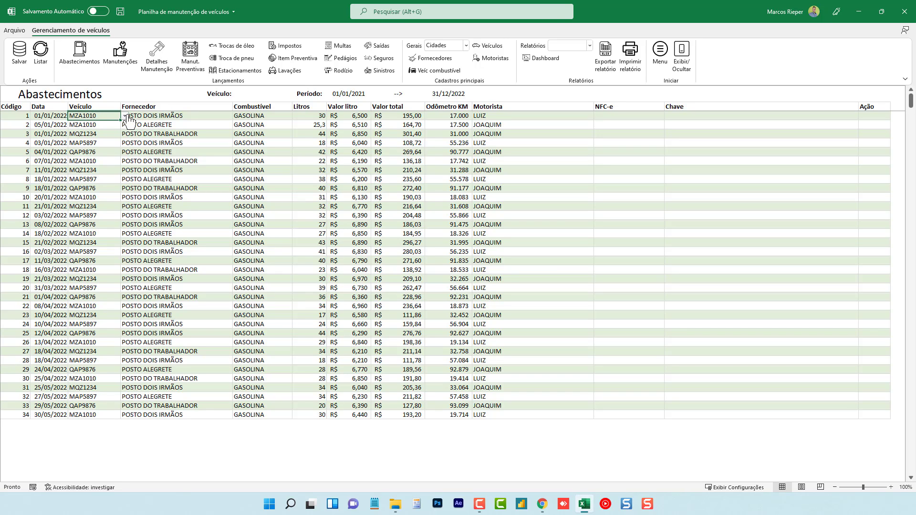
click(125, 116)
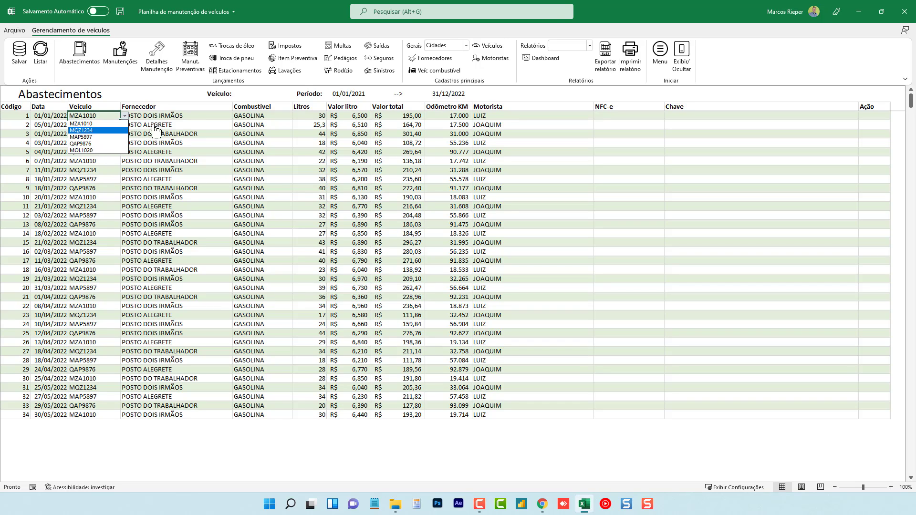
click(186, 116)
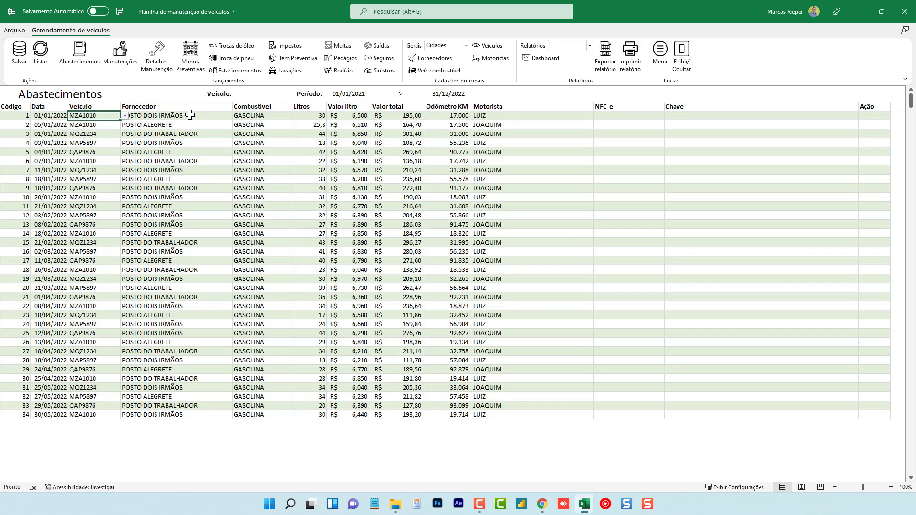
Examine the available Fornecedor and Combustível options of the first refuelling entry.
click(199, 116)
click(237, 116)
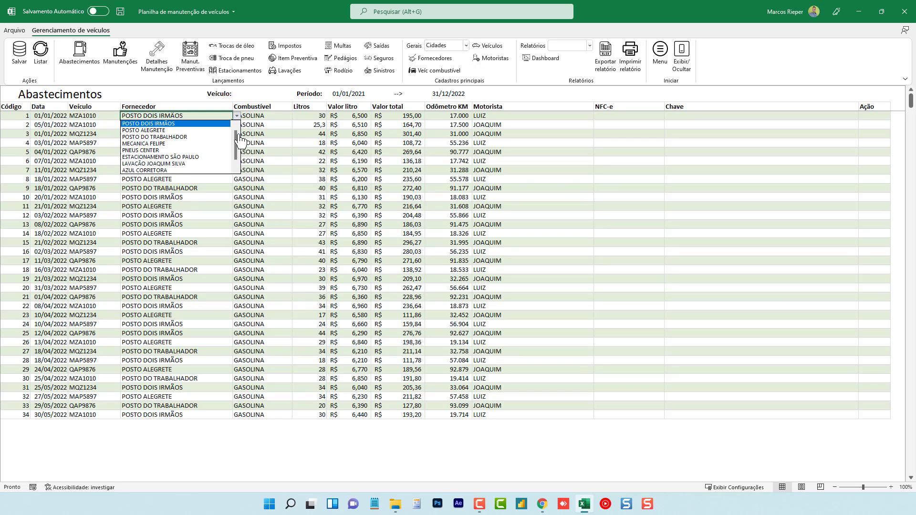
mouse_move(238, 140)
mouse_down()
mouse_move(237, 148)
mouse_move(237, 124)
mouse_up()
click(259, 118)
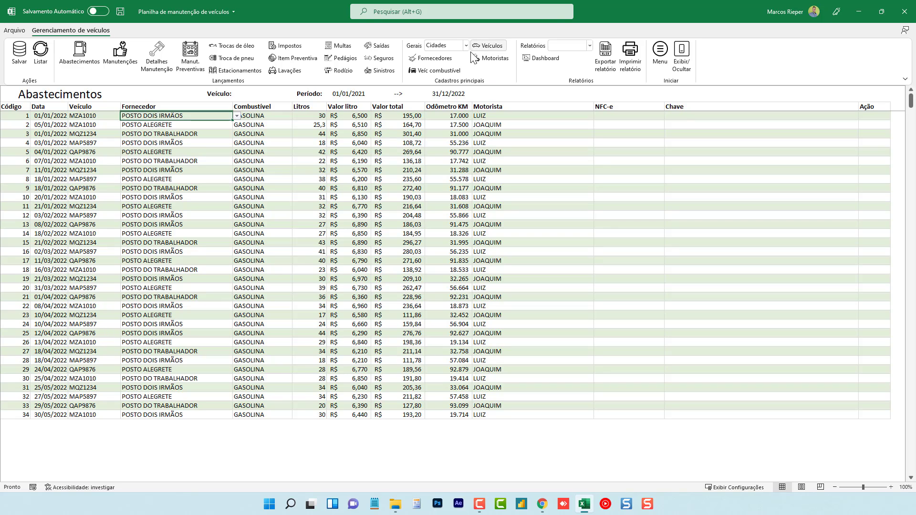
click(284, 116)
click(296, 116)
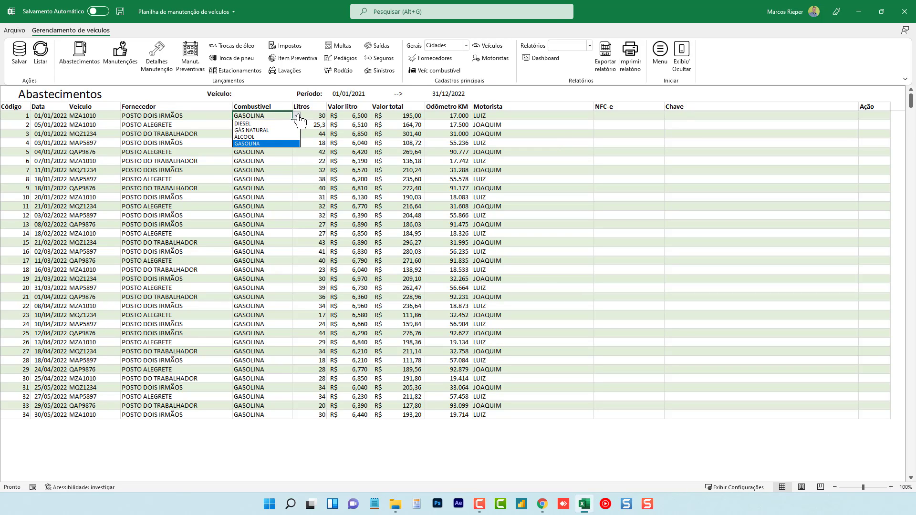
click(298, 116)
Examine the Litros, Valor litro, Valor total, Odômetro KM, Motorista, NFC-e and Chave columns of the refuelling entries.
click(311, 117)
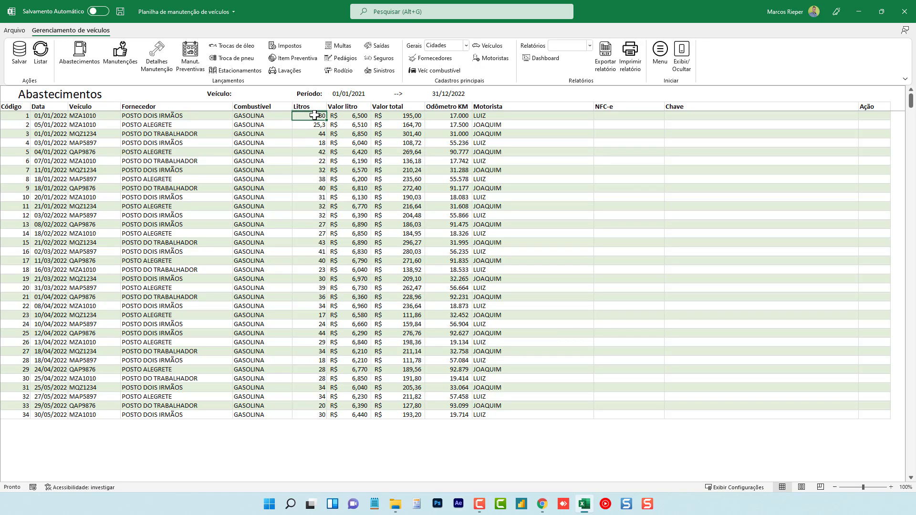
drag(312, 115, 311, 198)
drag(351, 118, 355, 229)
drag(404, 115, 405, 215)
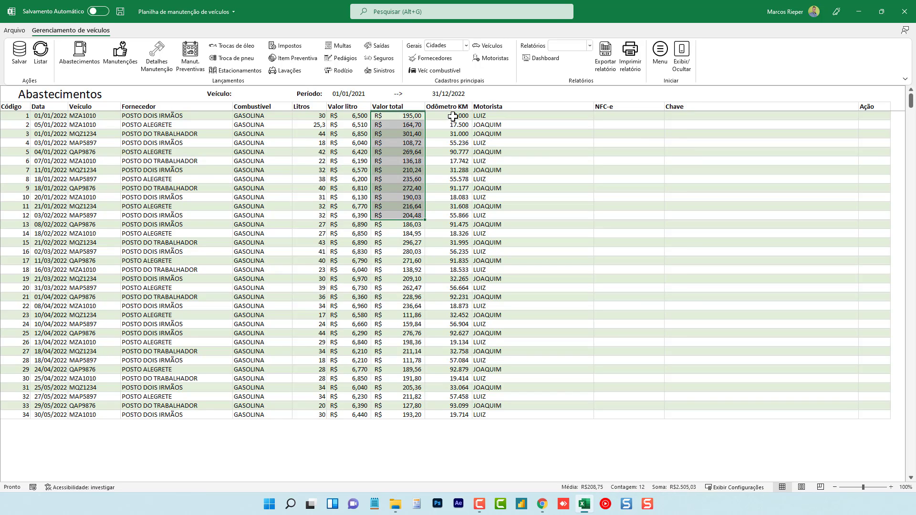
click(453, 116)
drag(454, 117, 449, 251)
drag(509, 117, 512, 216)
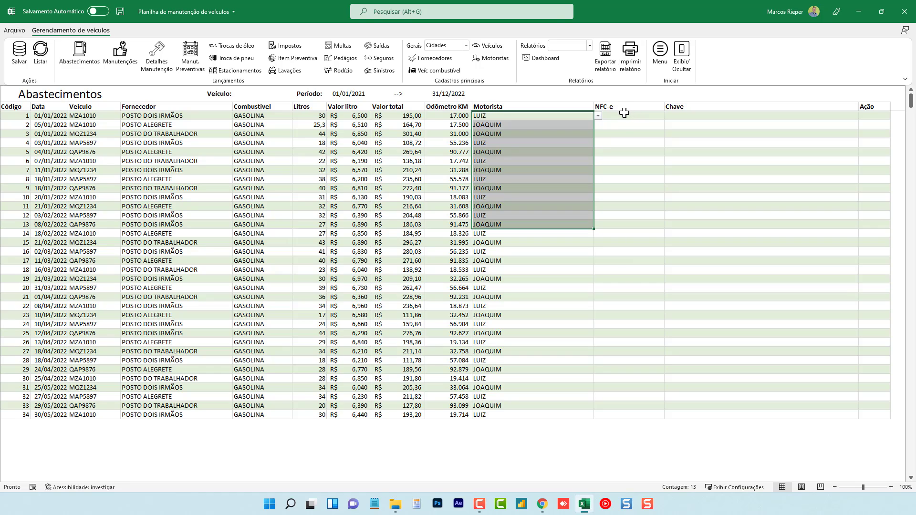
drag(624, 112, 637, 189)
drag(701, 117, 699, 207)
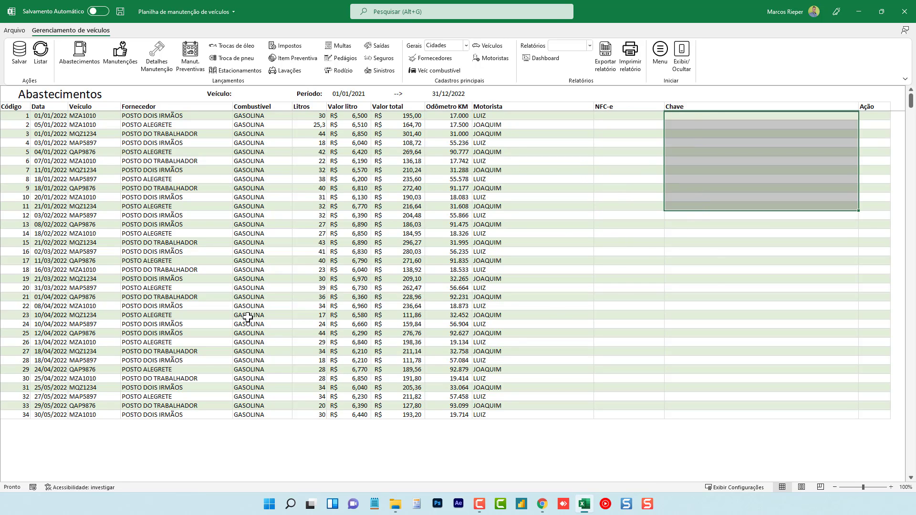
Review the refuelling entries through the end of the list and examine the start and end dates of the Período filter.
scroll(246, 323, down, 4)
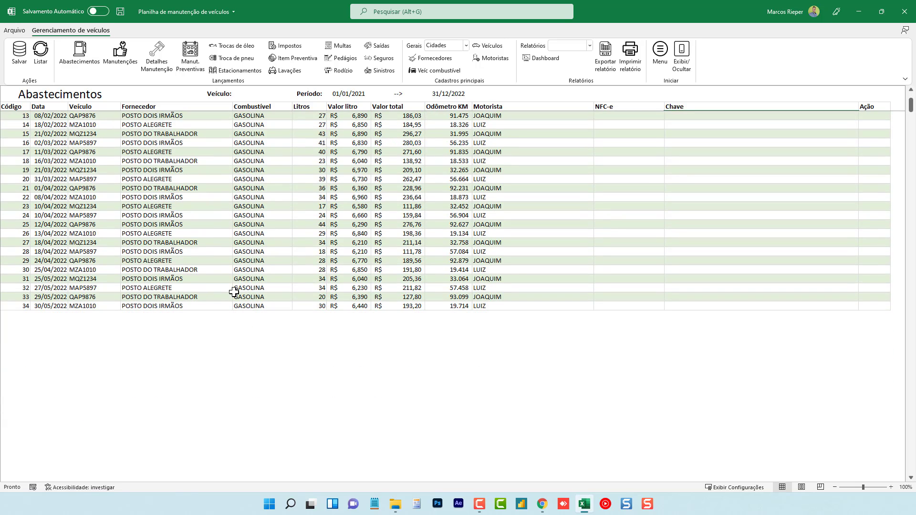
scroll(231, 293, down, 2)
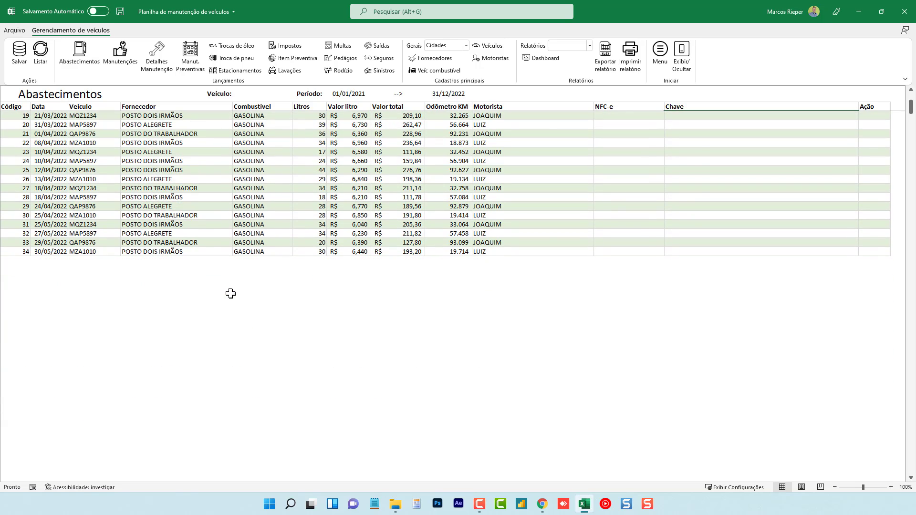
click(343, 94)
click(445, 95)
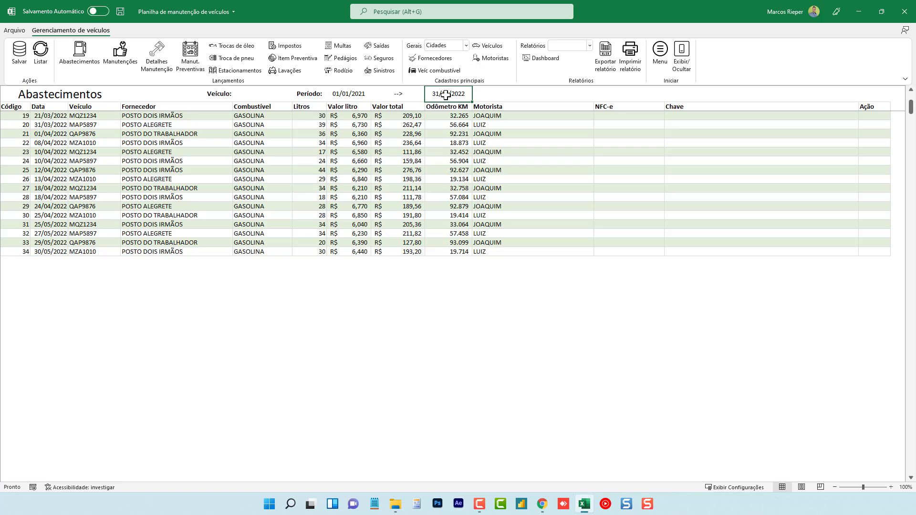
click(353, 94)
click(447, 93)
scroll(227, 170, up, 6)
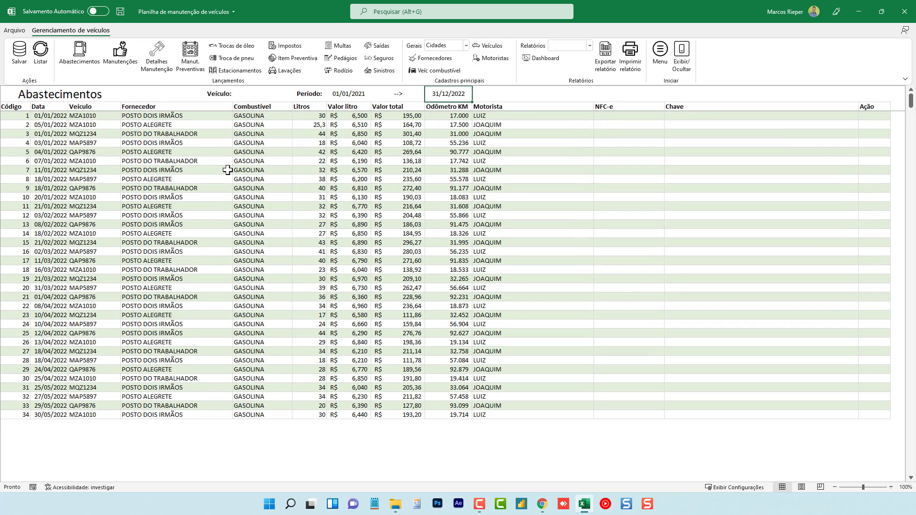
Set the end date of the Período filter to 31/01/2022 and refresh the refuelling list.
click(357, 95)
click(445, 95)
text(1/)
key(BackSpace)
key(BackSpace)
text(31/1)
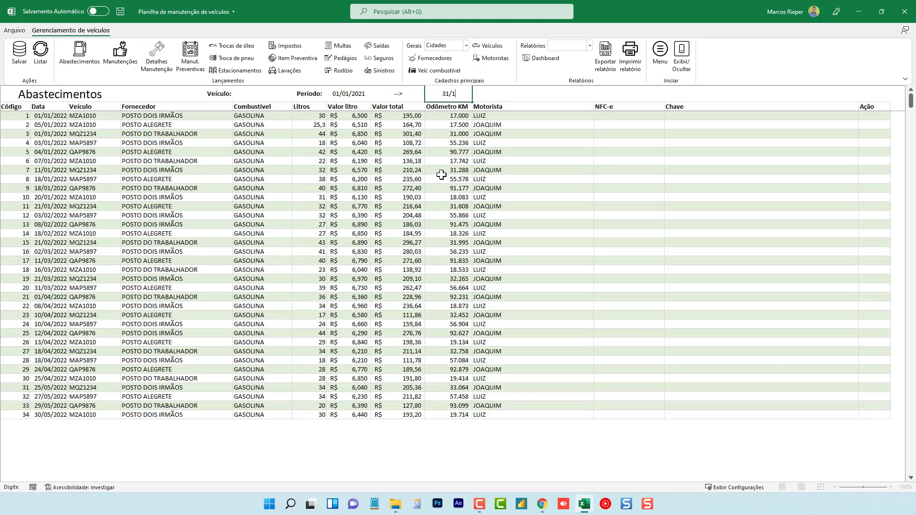
key(Return)
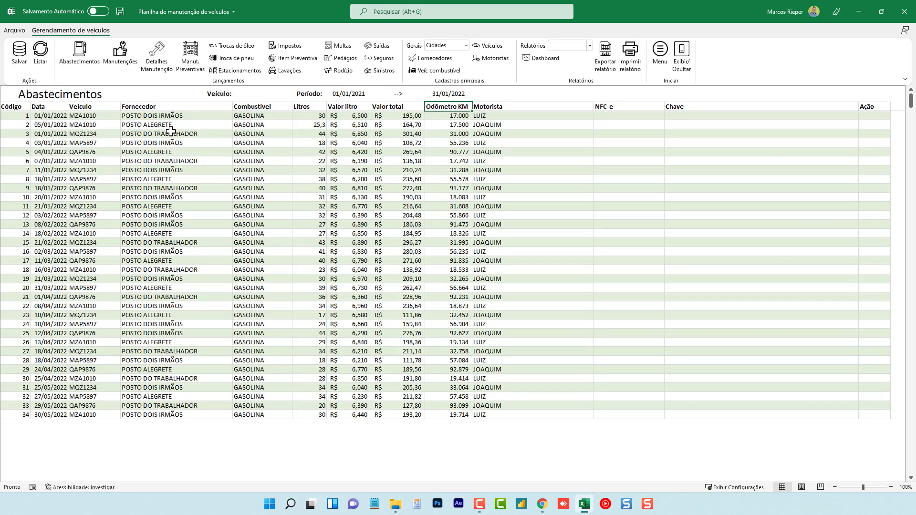
click(41, 50)
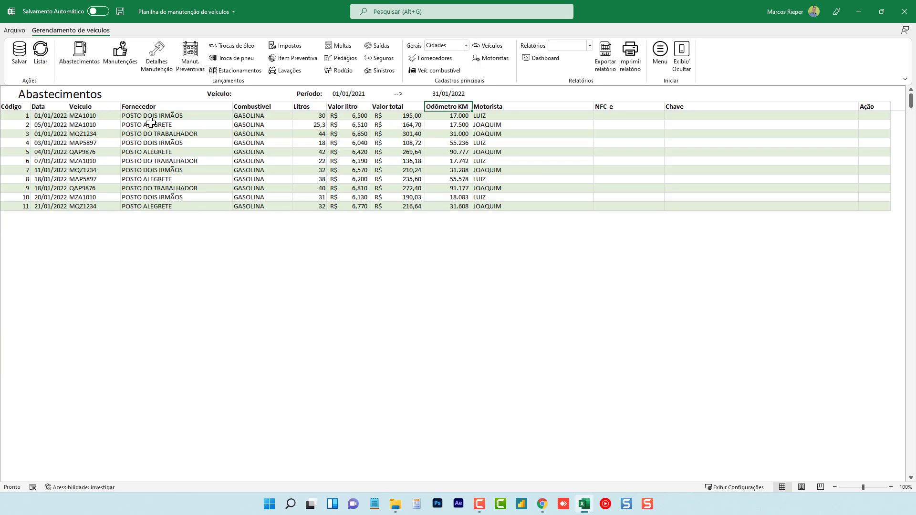
Copy the data of refuelling entry 11, from Data through Motorista, into a new row below it and save the new entry to the database.
click(51, 215)
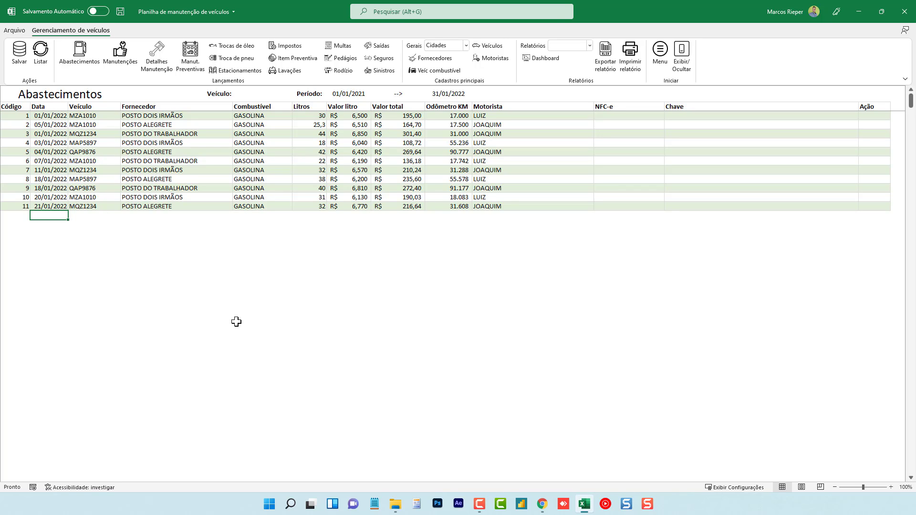
click(51, 206)
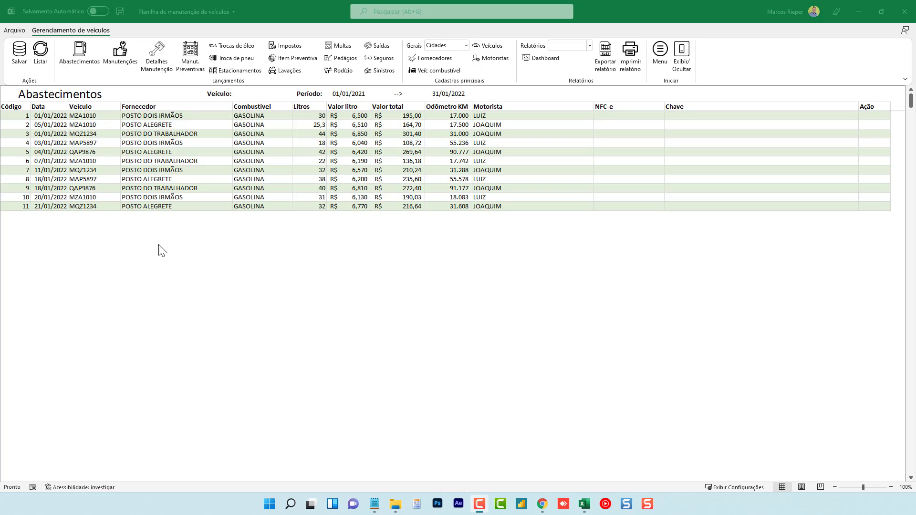
click(54, 207)
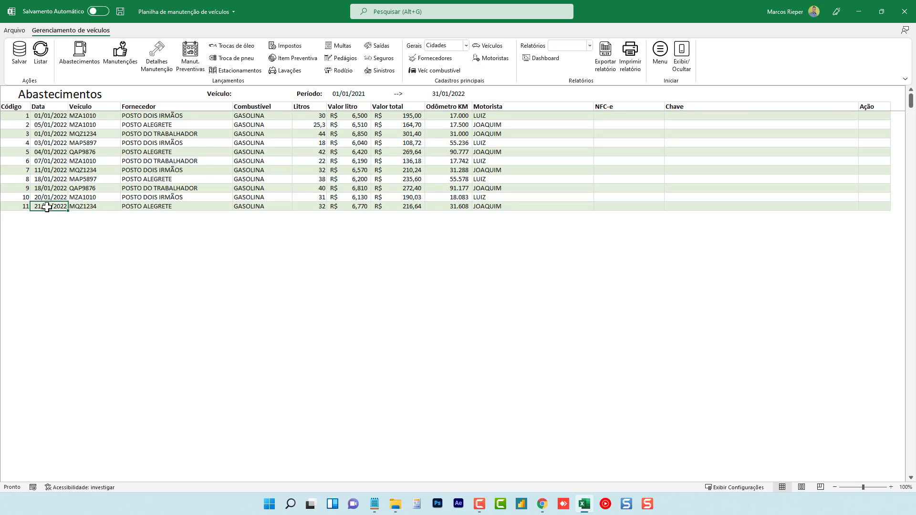
shift+click(500, 209)
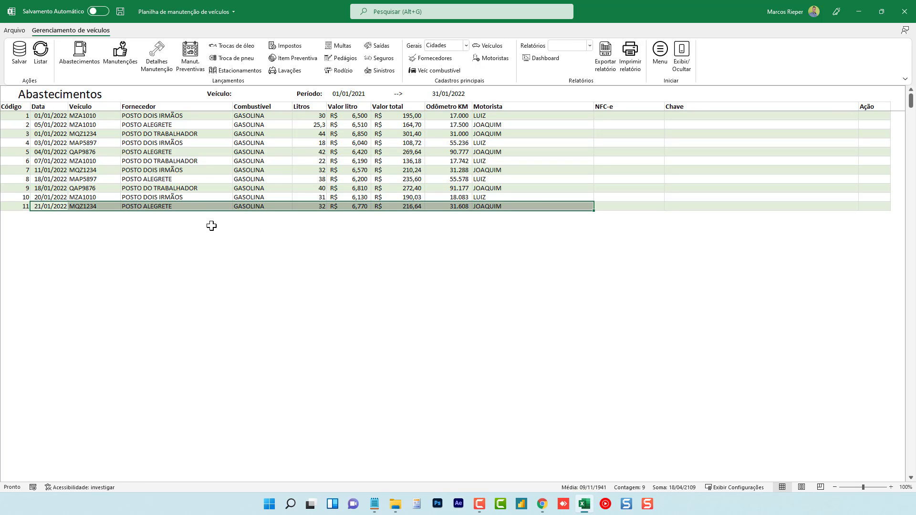
key(ctrl+c)
click(46, 216)
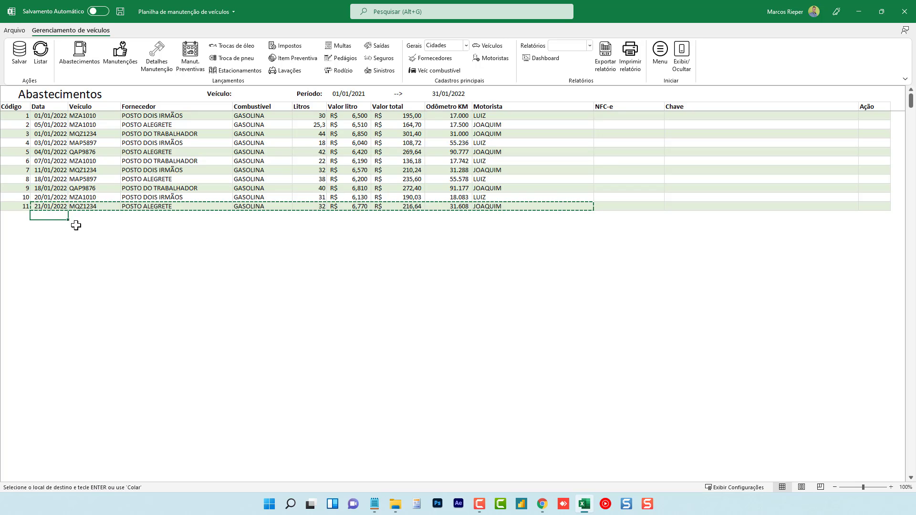
right_click(51, 217)
click(88, 270)
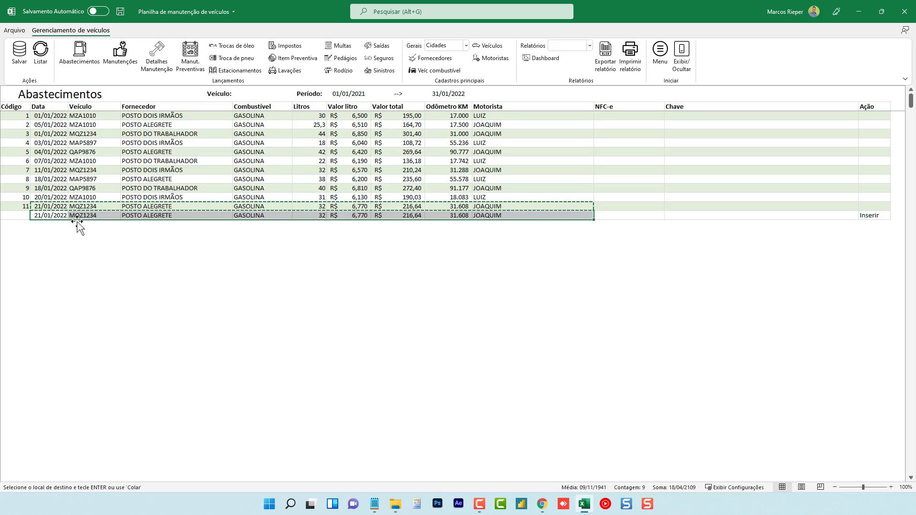
click(57, 215)
key(Escape)
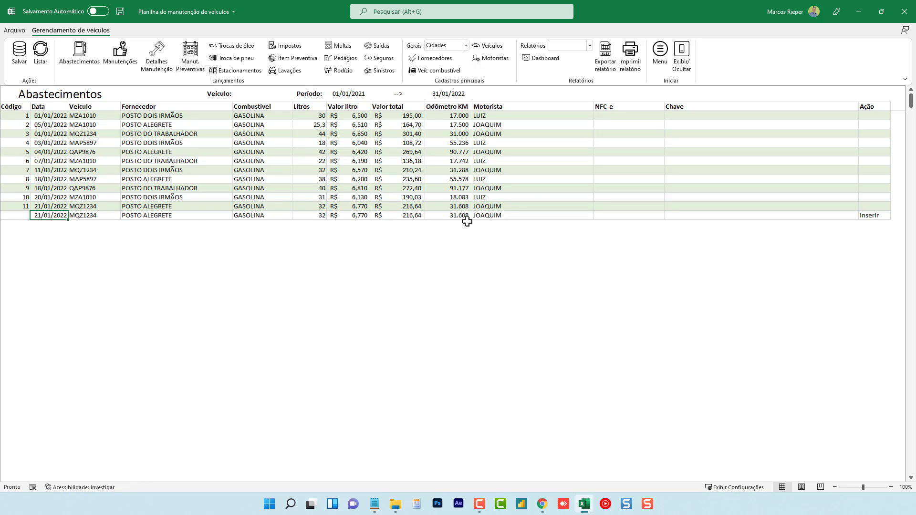
click(17, 55)
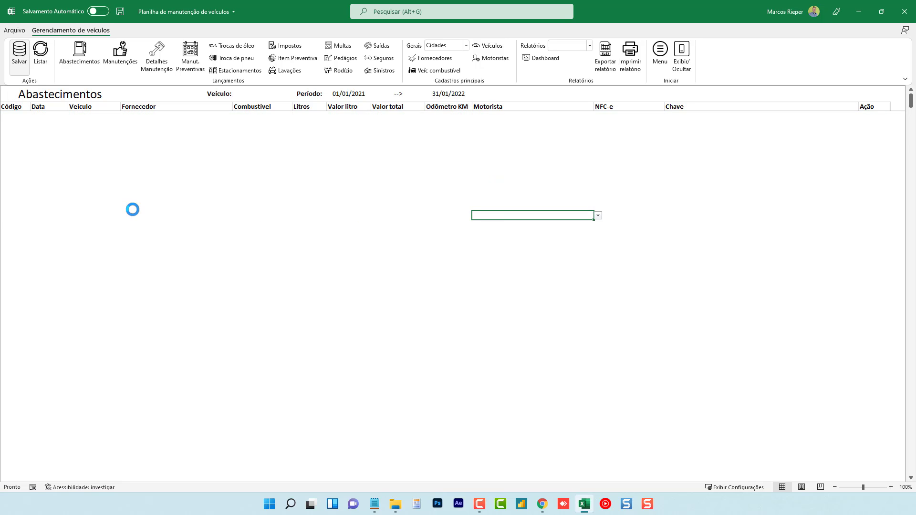
click(64, 217)
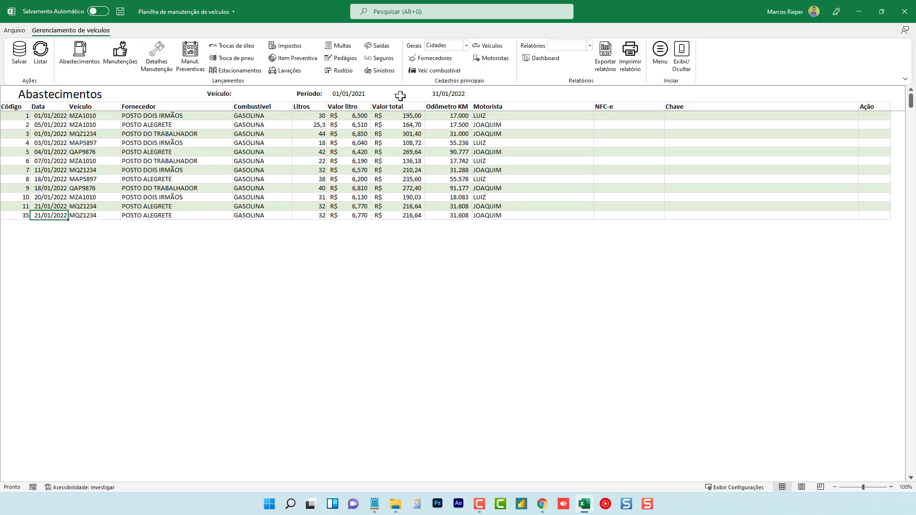
Set the end date of the Período filter to 31/12/2022 and refresh the refuelling list.
click(455, 94)
text(31)
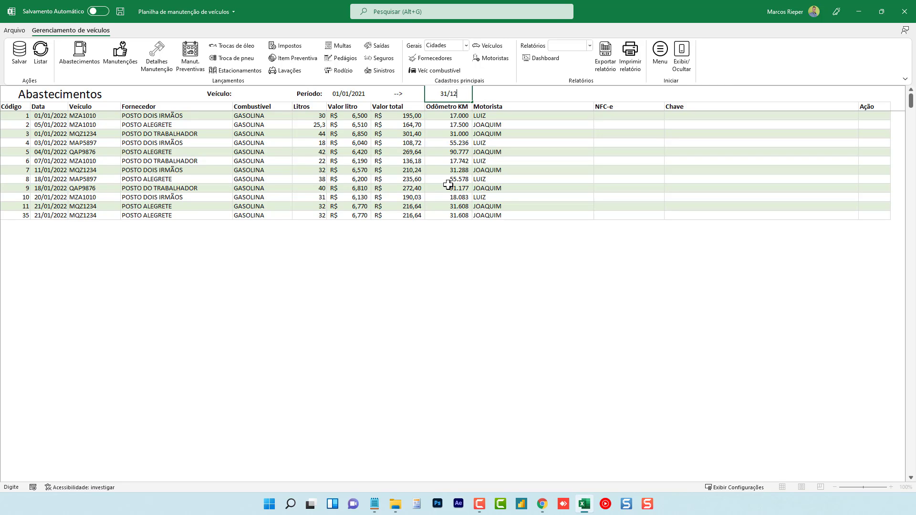
key(Return)
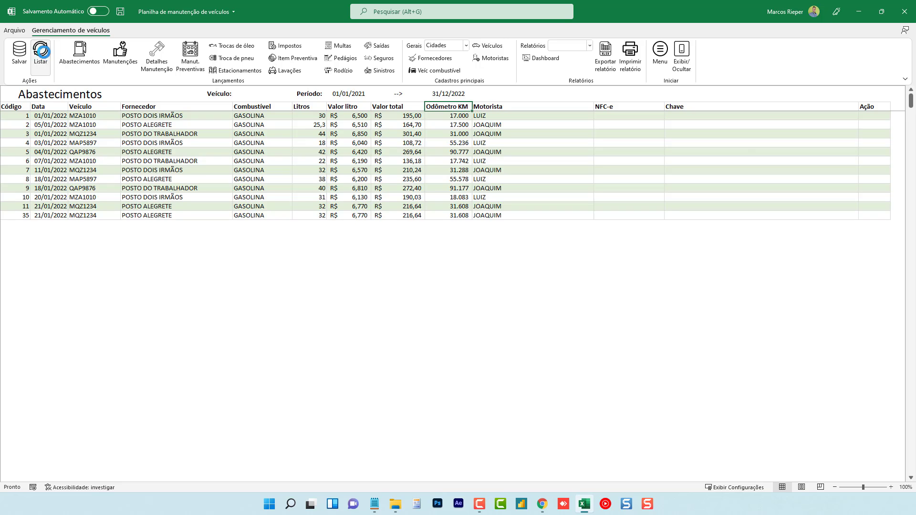
click(41, 52)
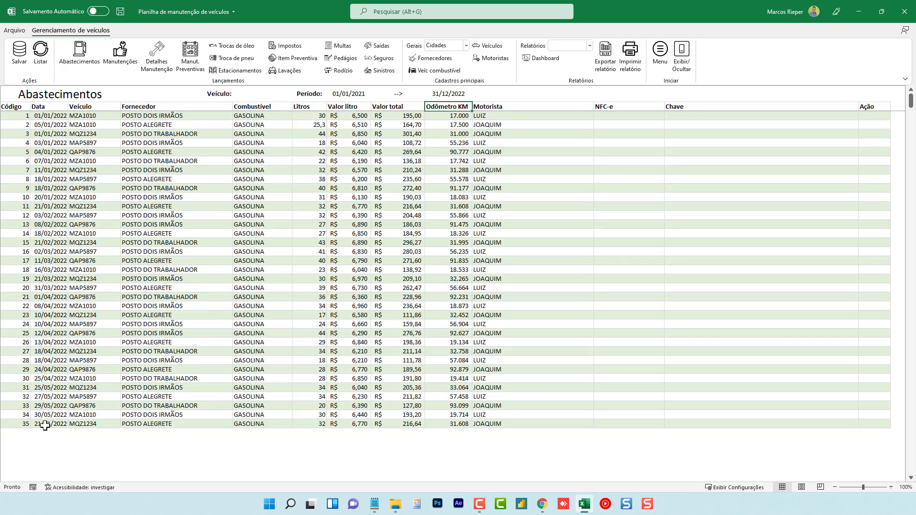
Mark refuelling entry 35 with the Excluir action and save to delete it from the database.
click(46, 425)
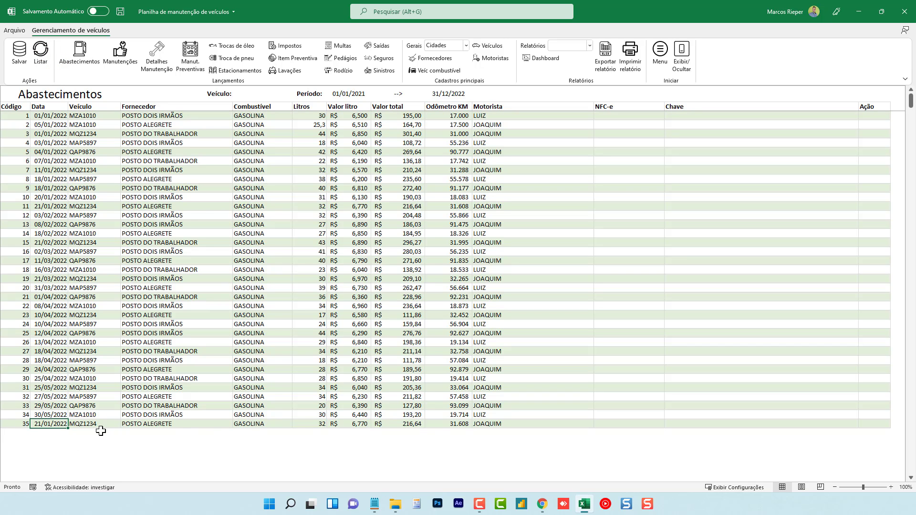
click(878, 423)
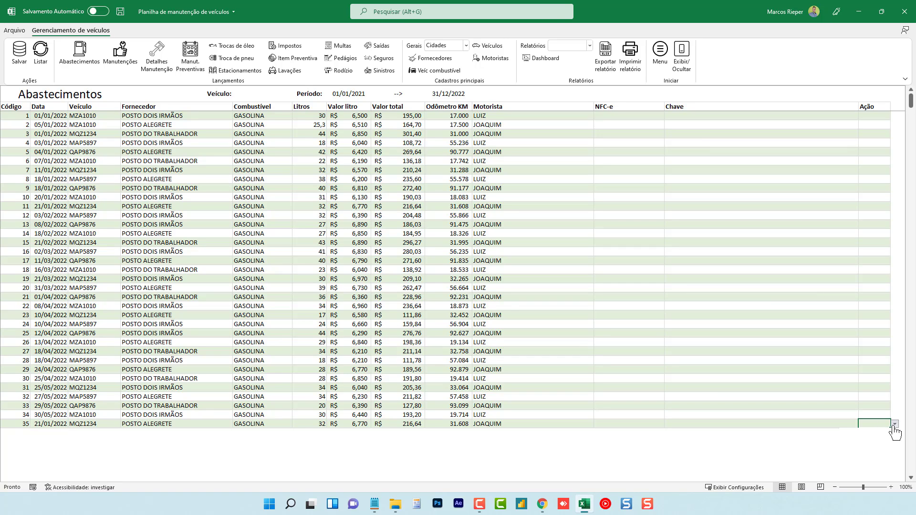
click(895, 425)
click(868, 448)
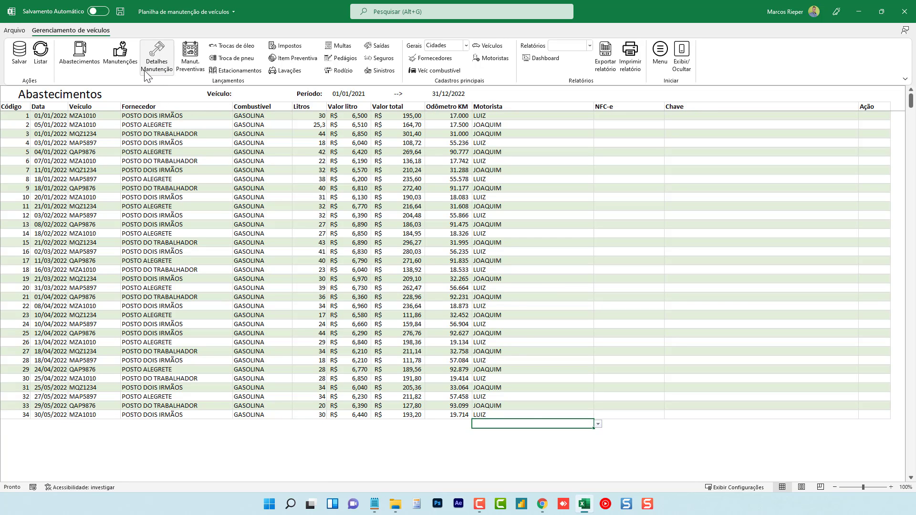
Open the Manutenções register and examine the Veículo and Fornecedor choices of the first maintenance entry.
click(121, 56)
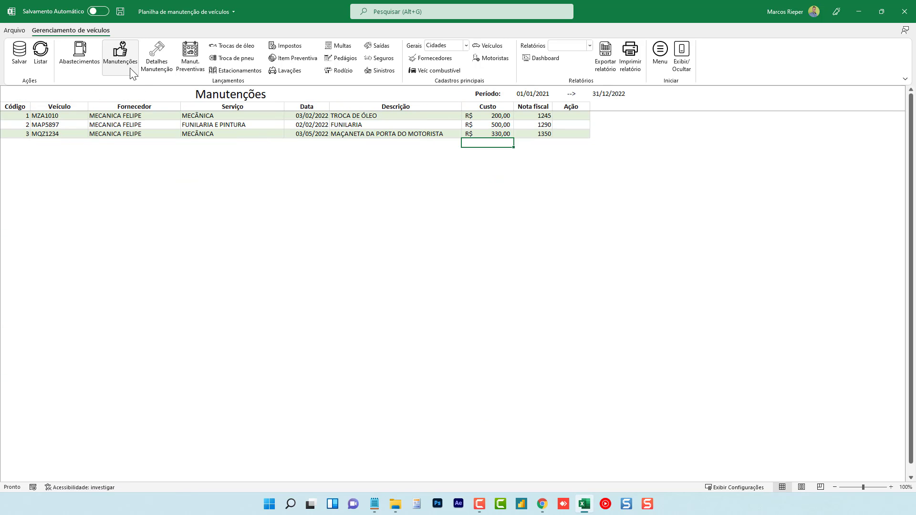
click(57, 115)
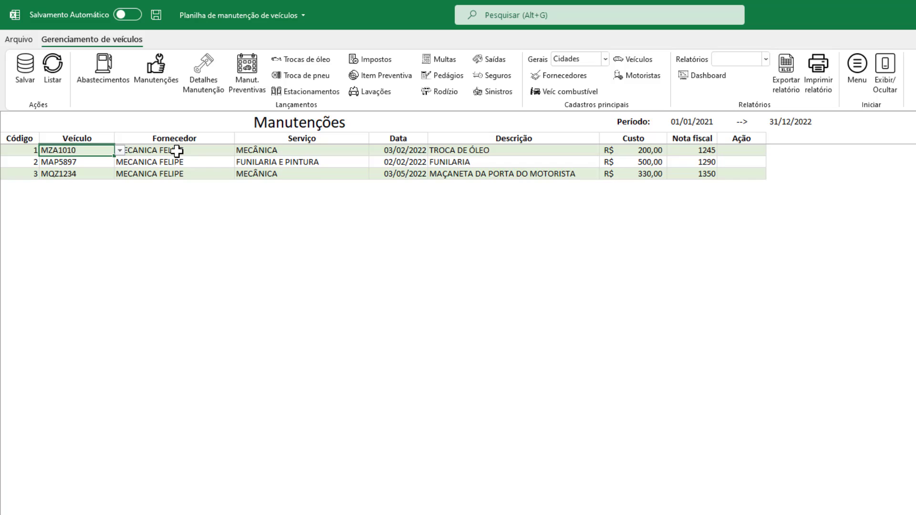
click(176, 150)
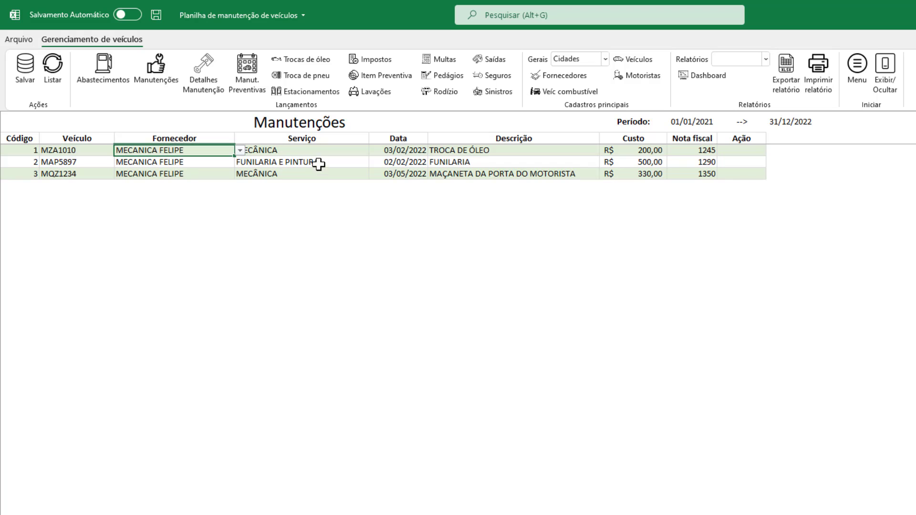
click(242, 150)
click(242, 150)
click(105, 153)
click(121, 151)
click(121, 151)
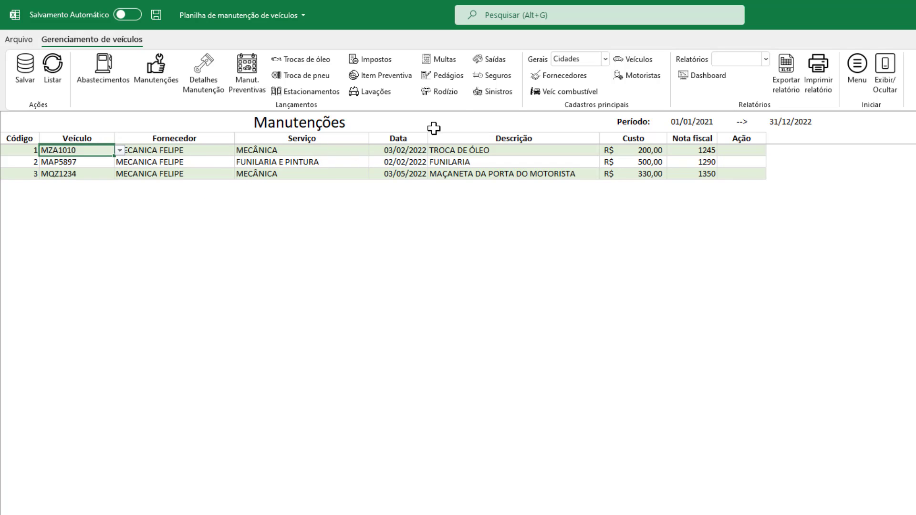
Check the Serviço options of the first maintenance, and review the Data, Descrição, Custo and Nota fiscal columns.
click(342, 152)
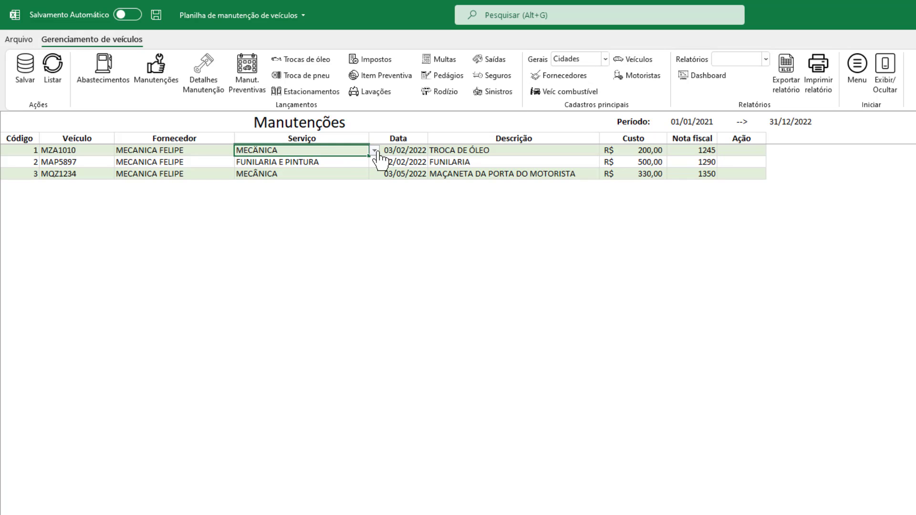
click(375, 151)
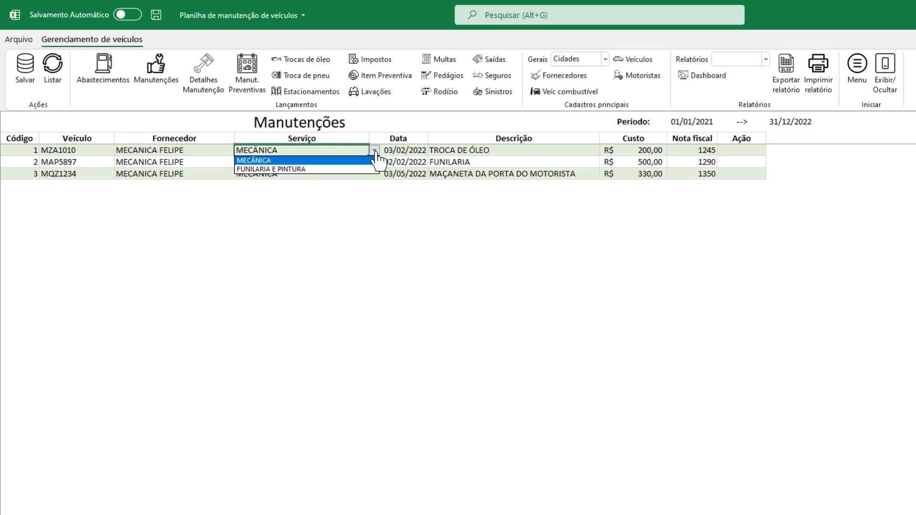
click(376, 152)
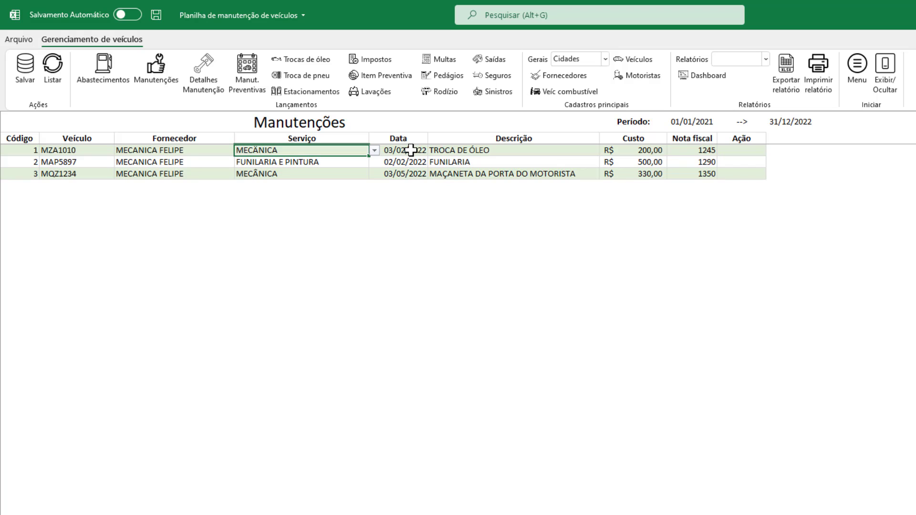
drag(411, 150, 430, 178)
drag(552, 149, 547, 175)
drag(640, 149, 640, 172)
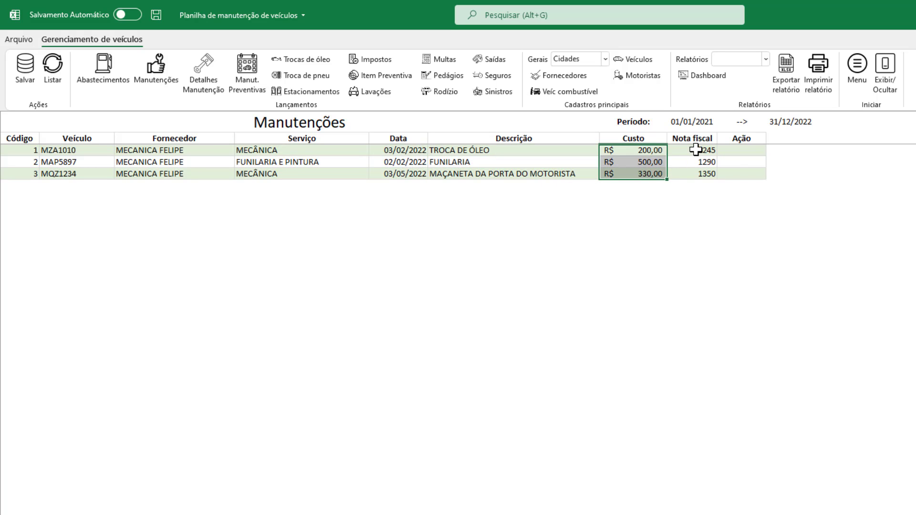
drag(696, 150, 691, 172)
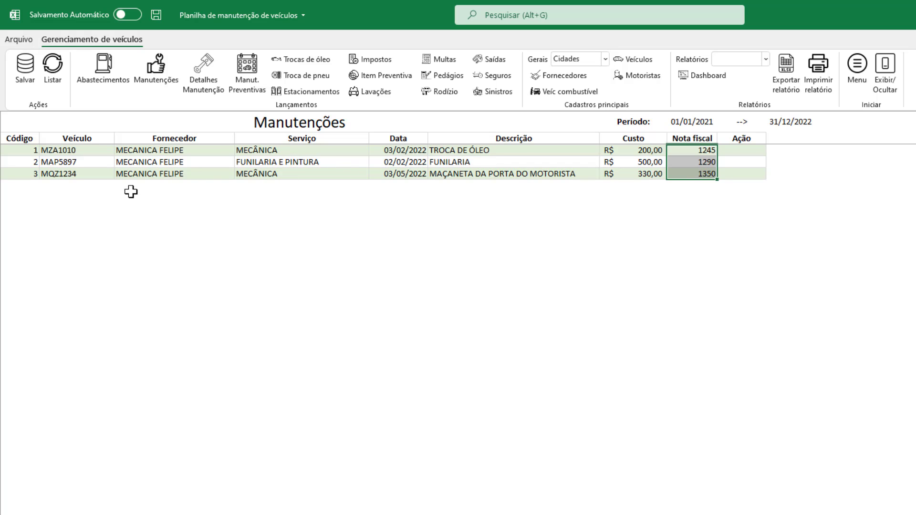
Compare the first maintenance's cost with the Detalhes Manutenção register and check the Id Manutenção options of the engine oil item, keeping 1.
click(203, 71)
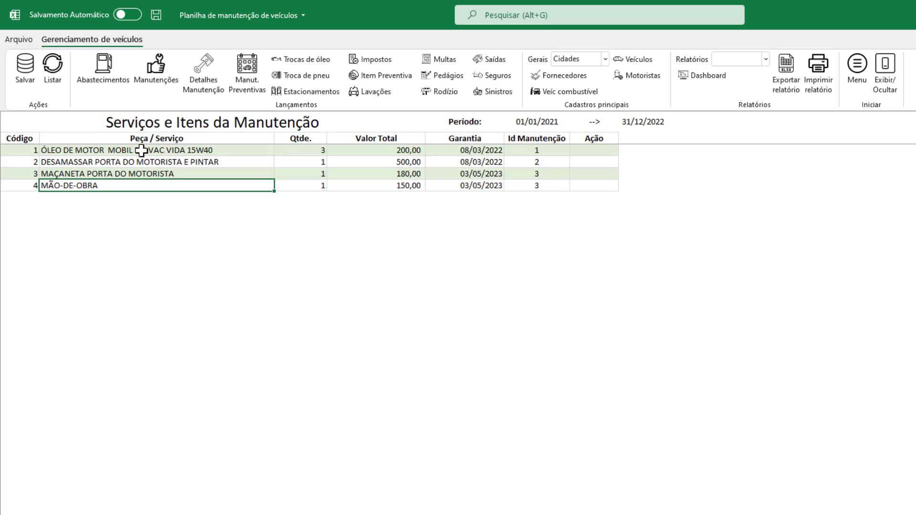
click(158, 86)
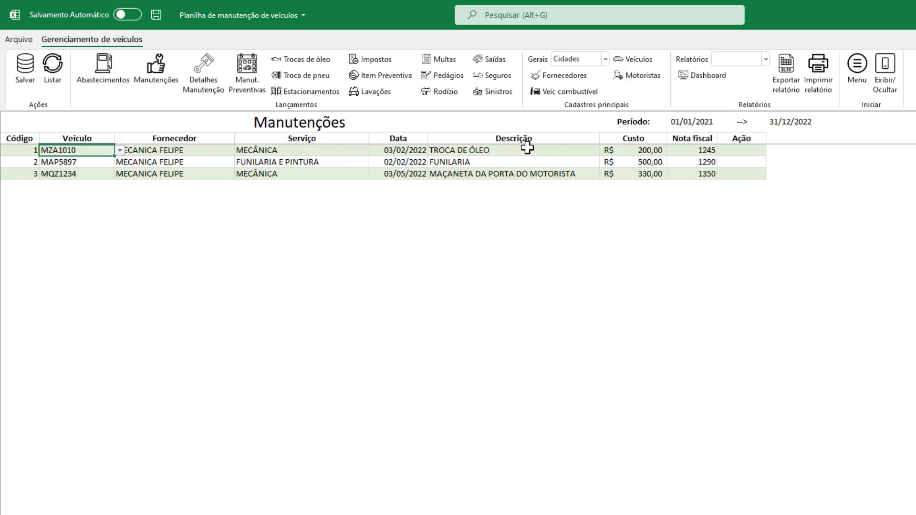
click(658, 151)
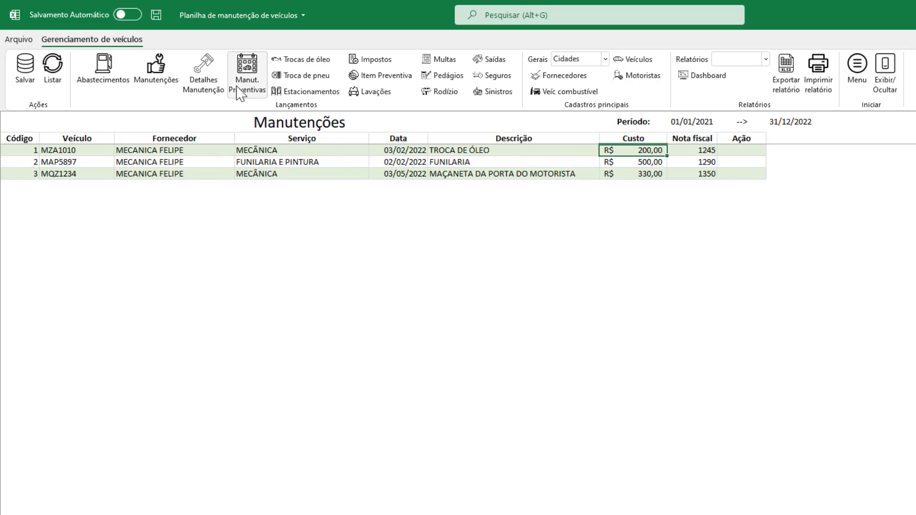
click(204, 81)
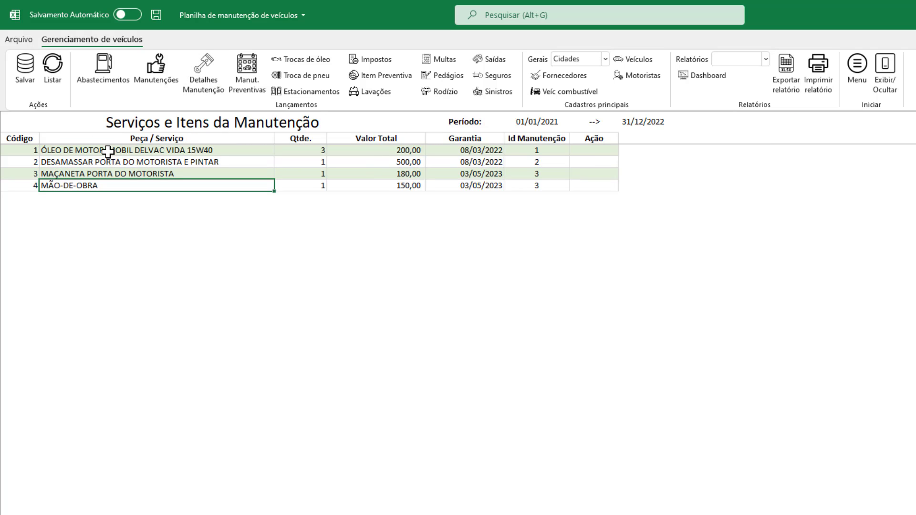
click(546, 150)
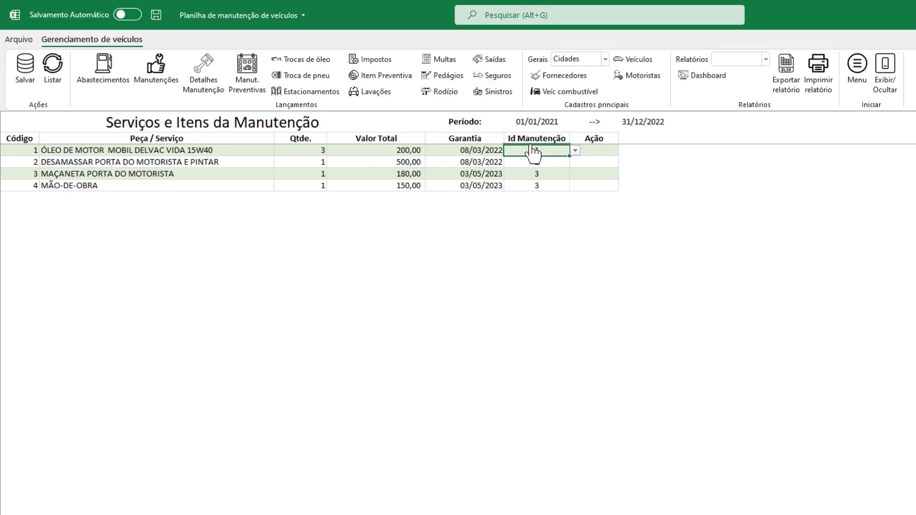
click(576, 150)
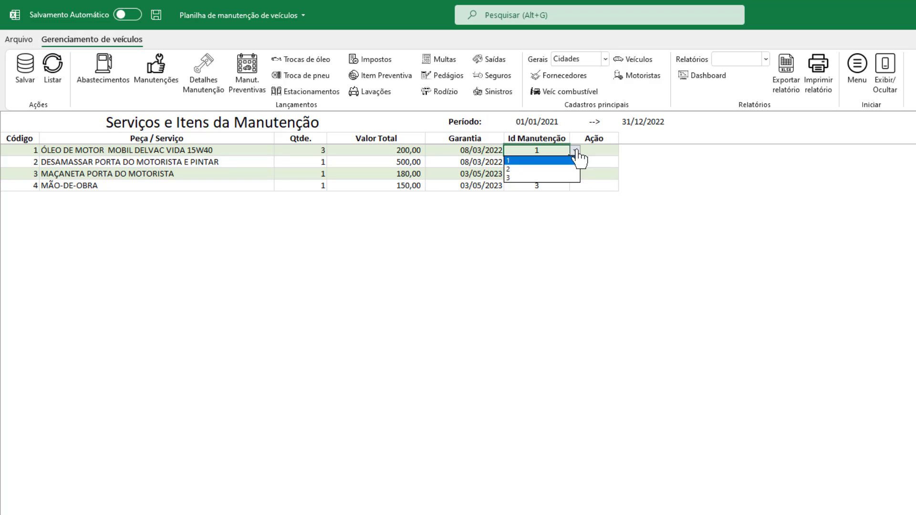
click(544, 161)
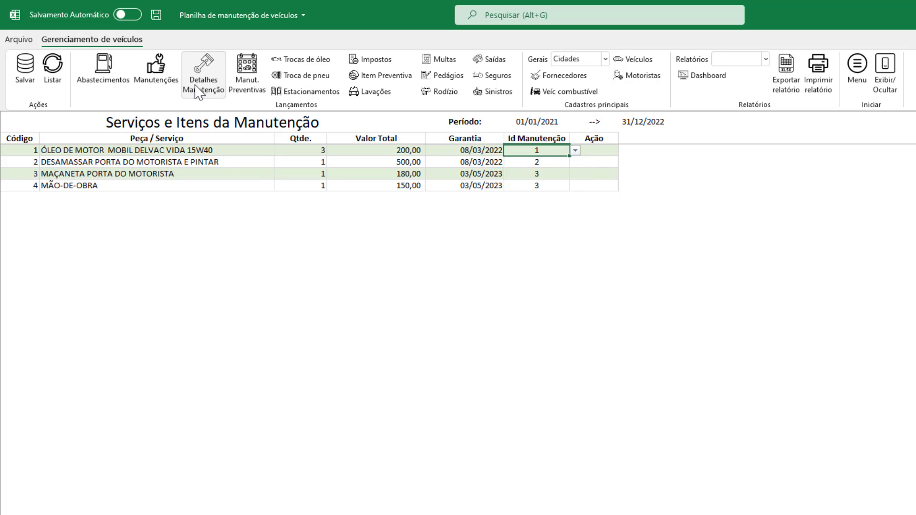
Review the description, Qtde., Valor Total and Garantia of the engine oil item in the maintenance details.
click(128, 151)
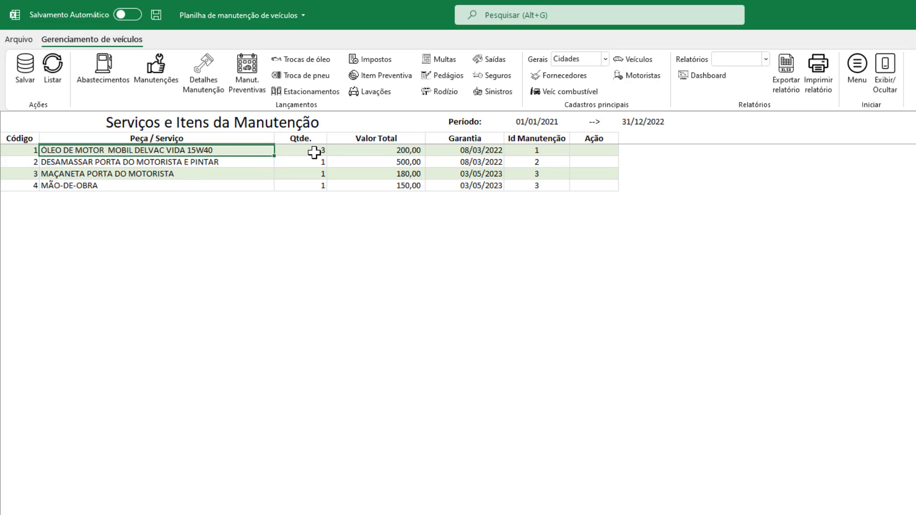
click(314, 152)
click(403, 151)
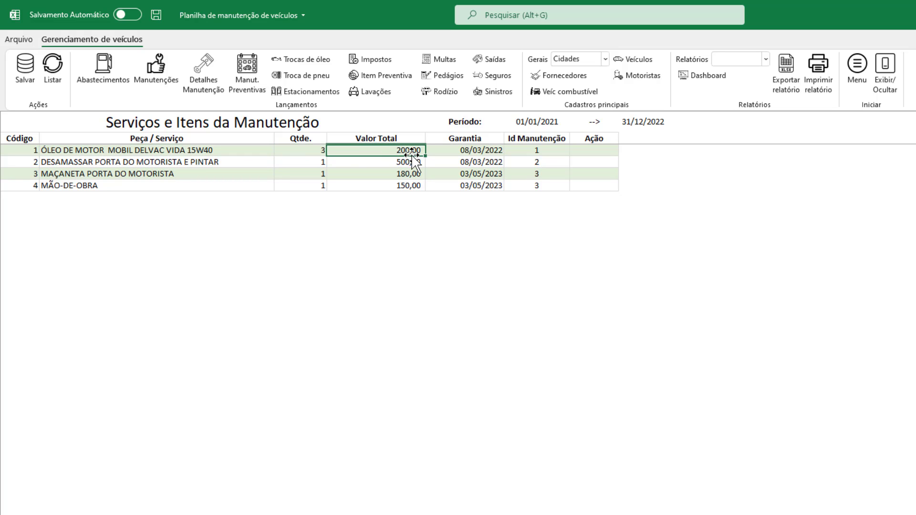
click(478, 149)
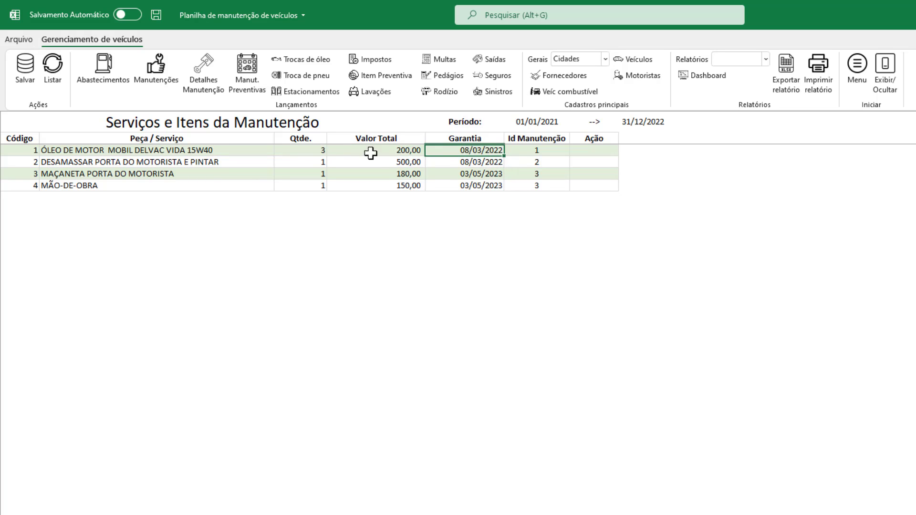
Locate the MQZ1234 maintenance and examine its linked detail items, including Id Manutenção, Garantia and Valor Total.
click(156, 69)
click(91, 175)
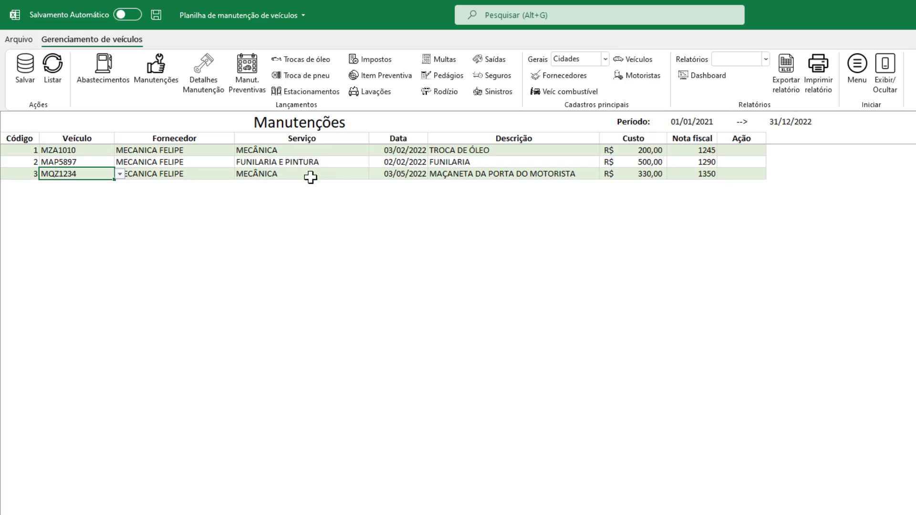
click(210, 76)
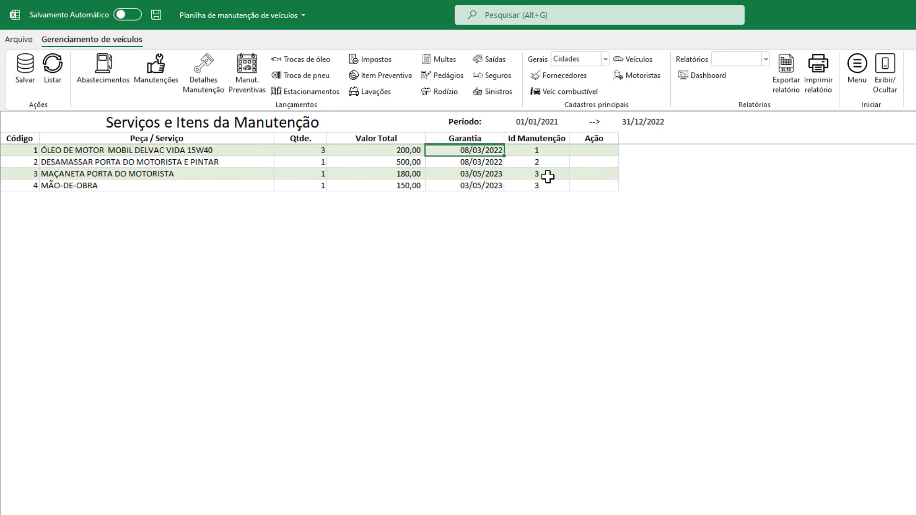
drag(548, 176, 546, 182)
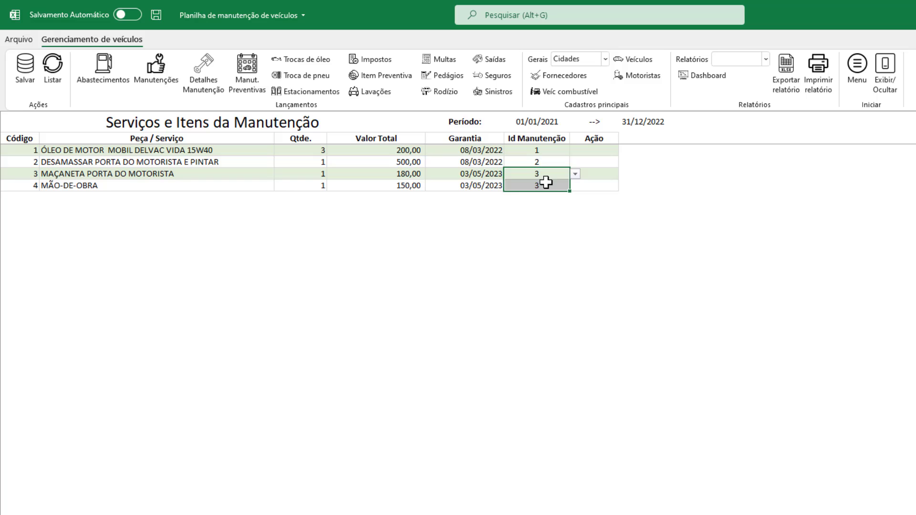
click(129, 175)
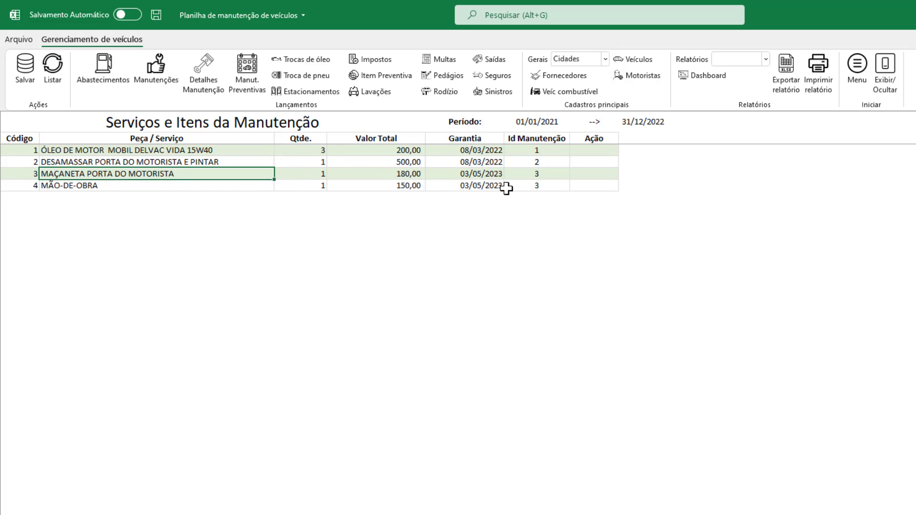
drag(483, 174, 481, 185)
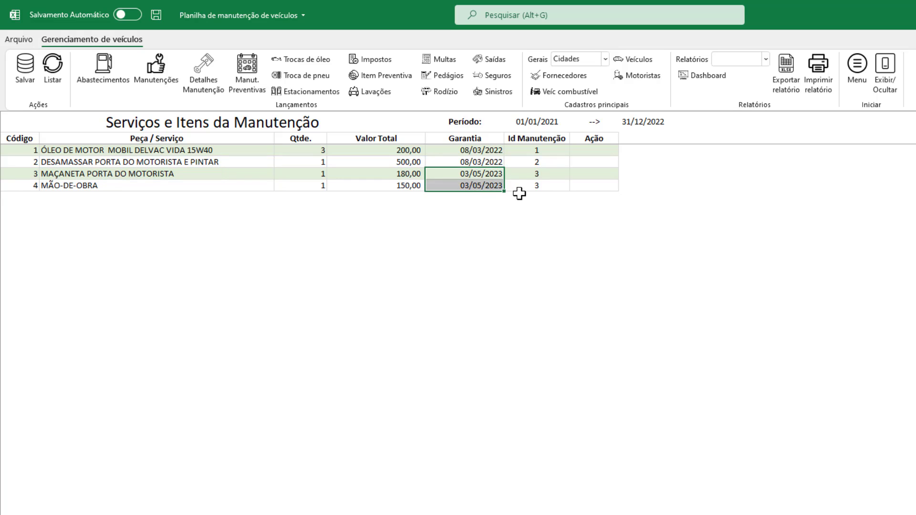
click(355, 173)
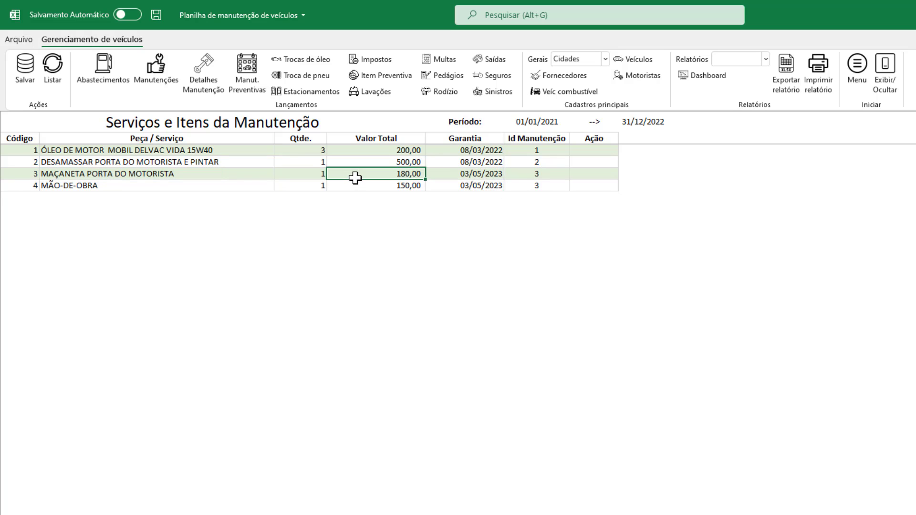
Open the Manutenções Preventivas register and examine the first entry's Veículo, Item/Serviço options and Km Previsto.
click(247, 79)
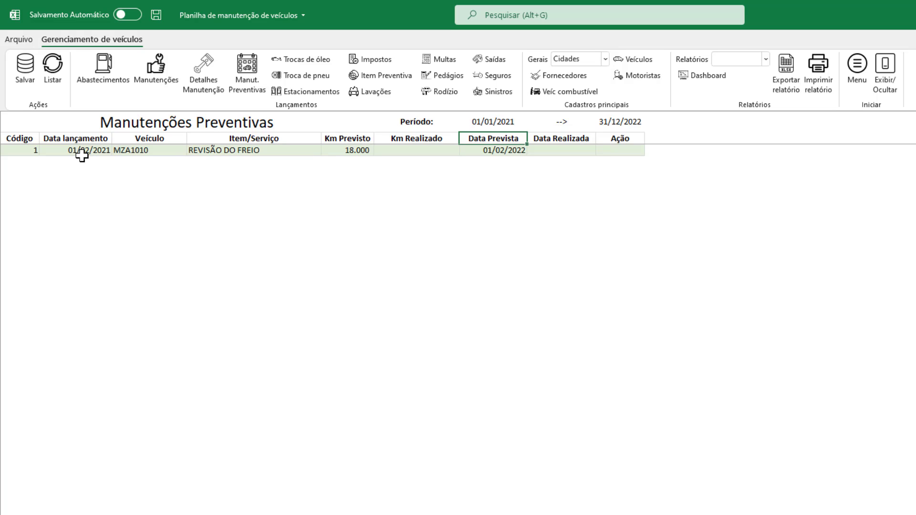
click(164, 152)
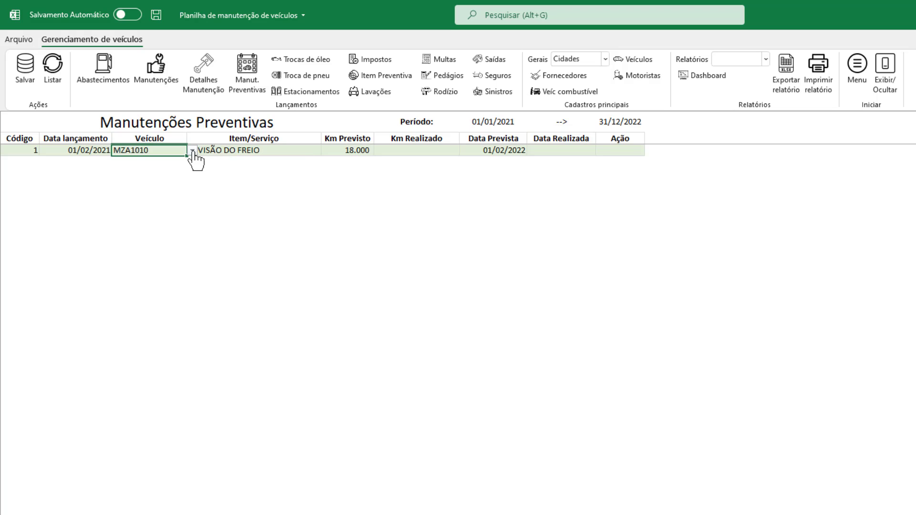
click(275, 154)
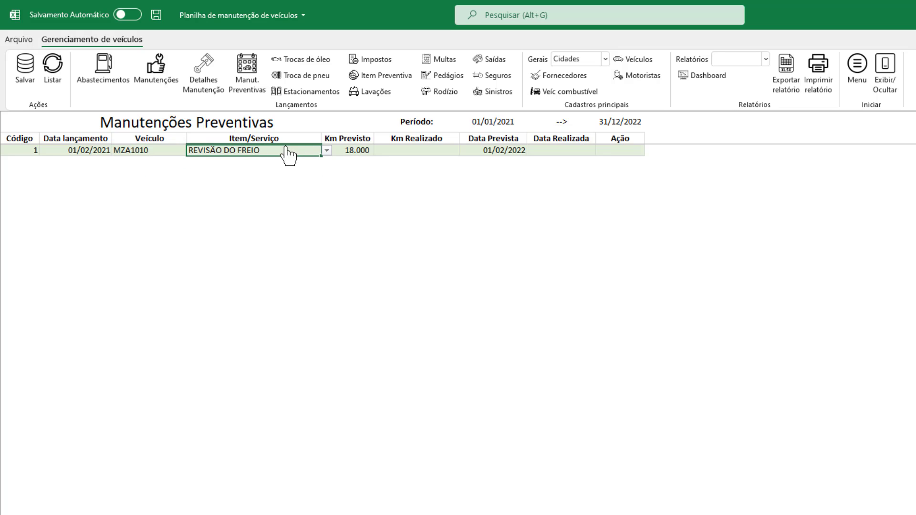
click(327, 151)
click(327, 153)
click(359, 151)
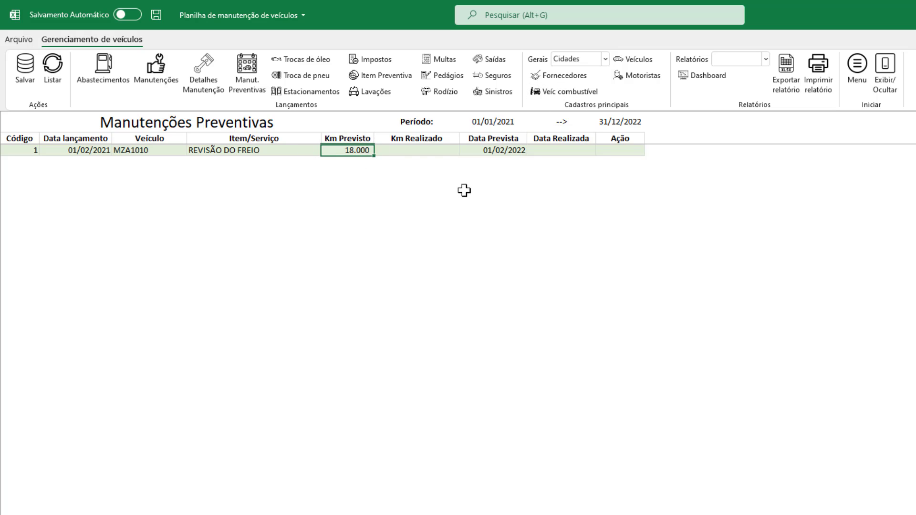
Compare the planned and completed mileage and date fields of the brake review entry in the preventive maintenance register.
click(389, 151)
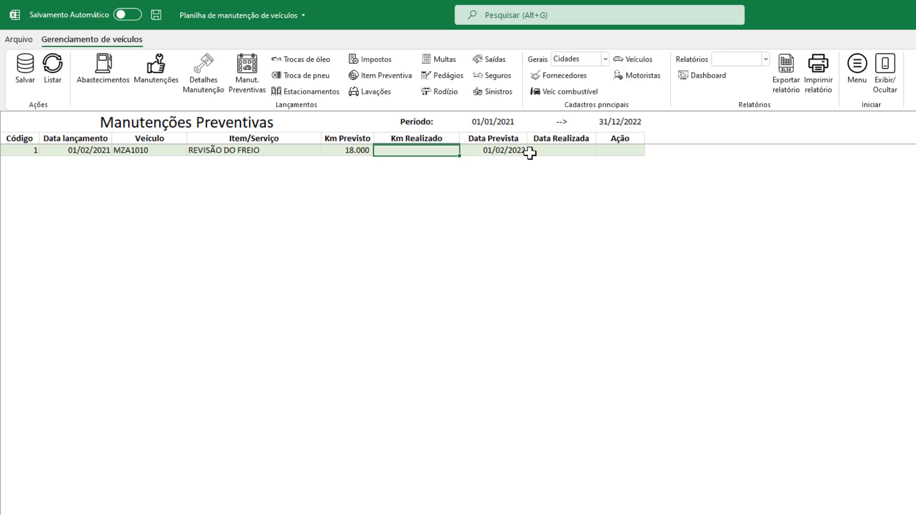
click(510, 151)
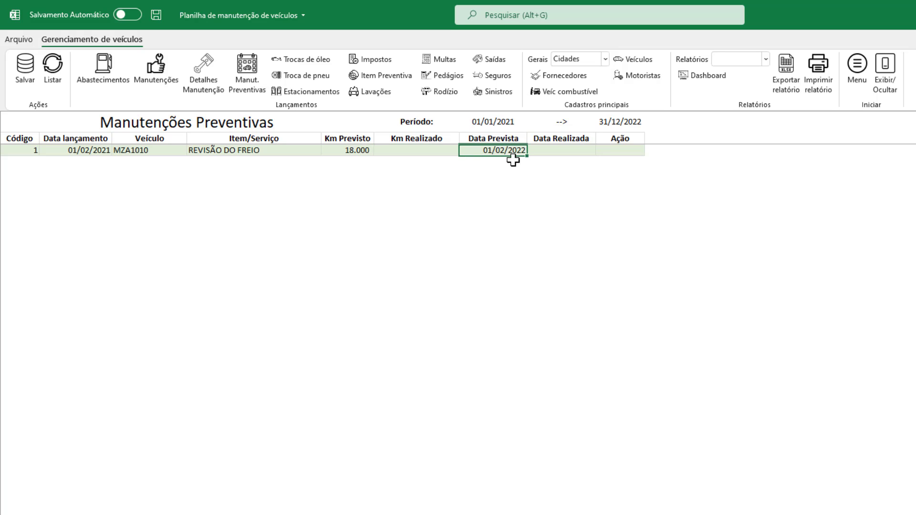
click(557, 150)
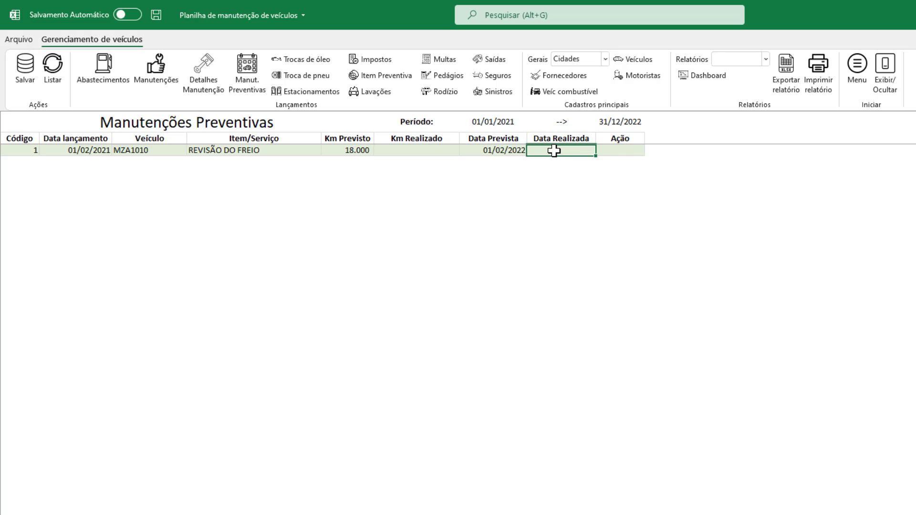
click(352, 150)
click(489, 149)
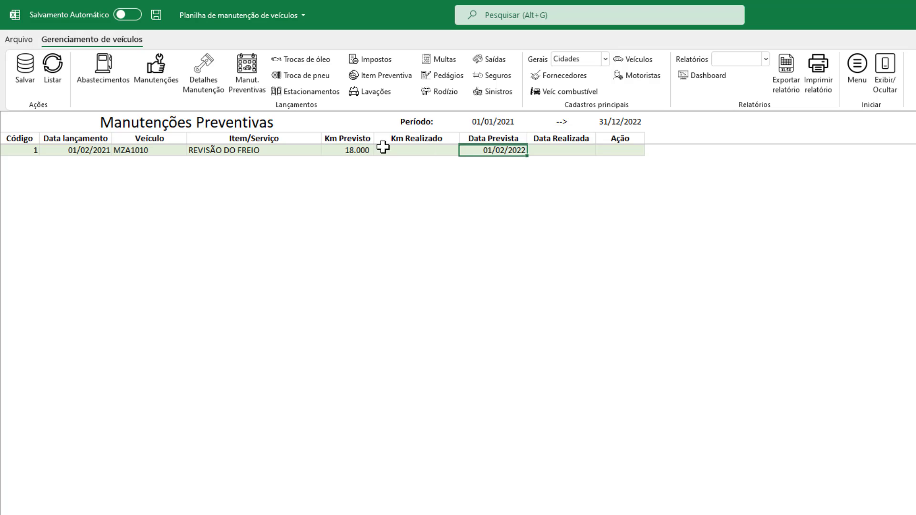
drag(349, 139, 348, 149)
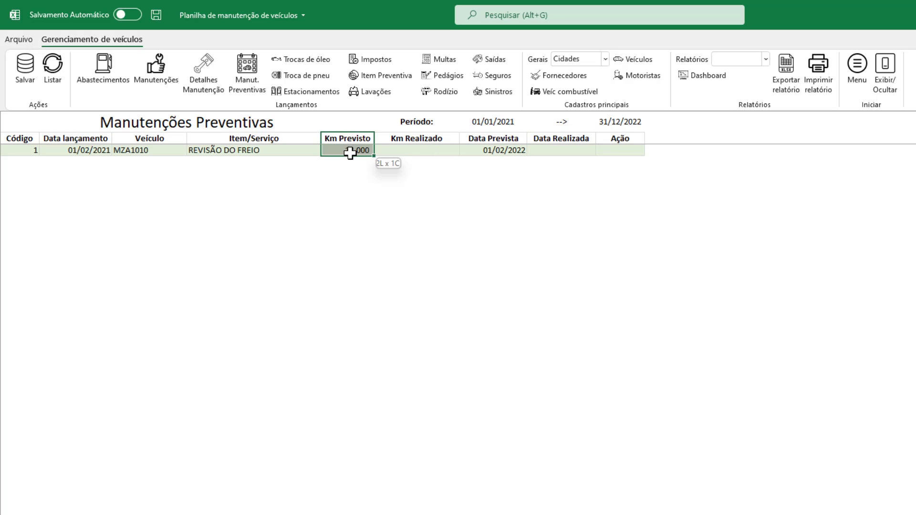
drag(499, 138, 497, 148)
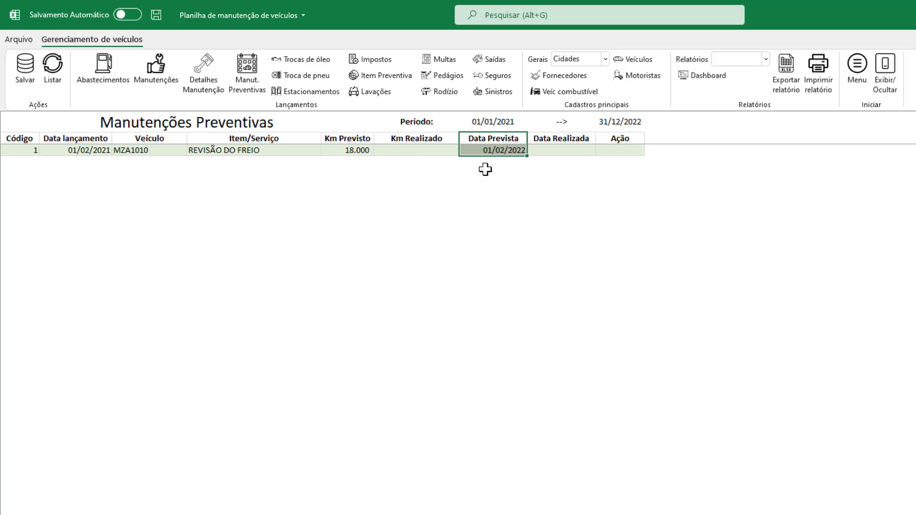
Check the Km Realizado and Data Realizada fields of the brake review entry.
click(430, 149)
click(559, 153)
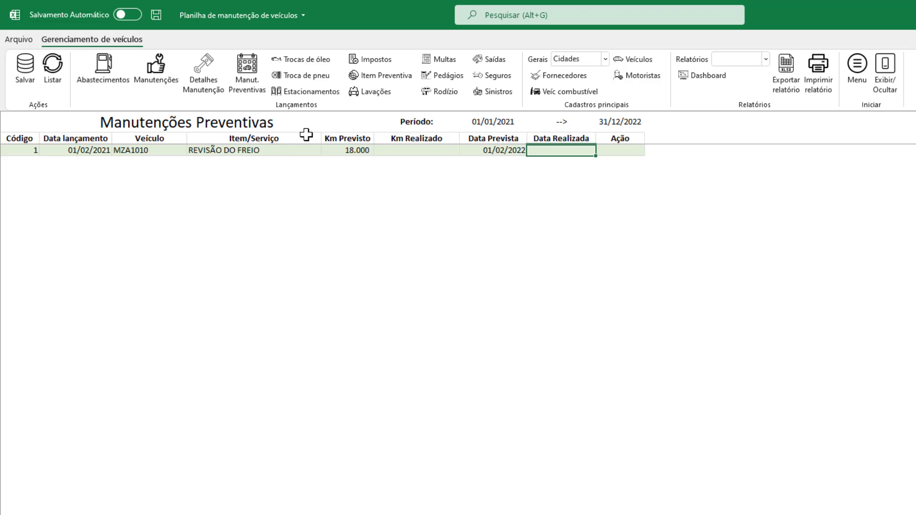
Open the Trocas de óleo register and compare the Hodômetro values with the oil and filter mileage columns of both entries.
click(301, 60)
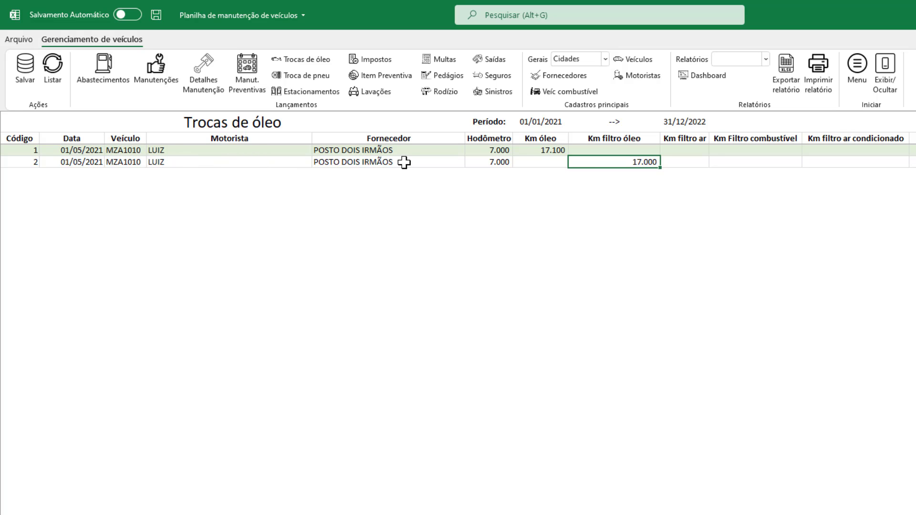
drag(491, 163, 491, 150)
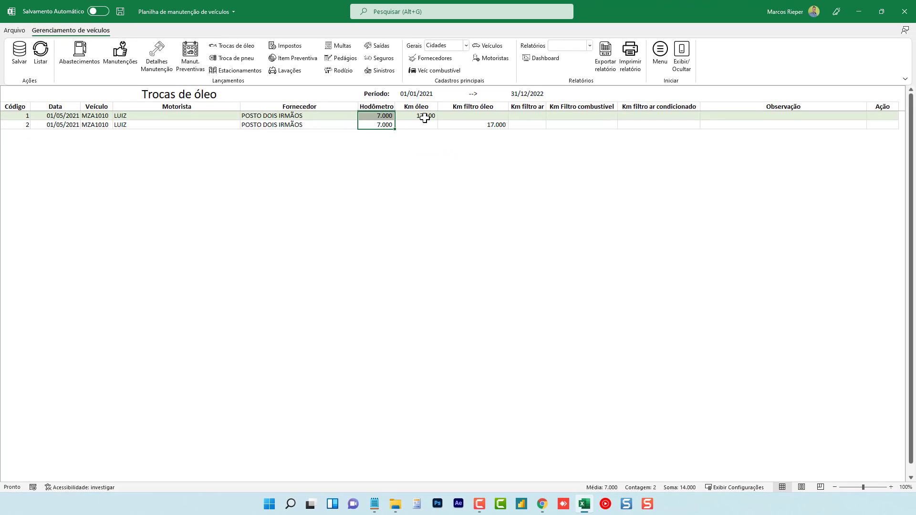
drag(425, 118, 656, 123)
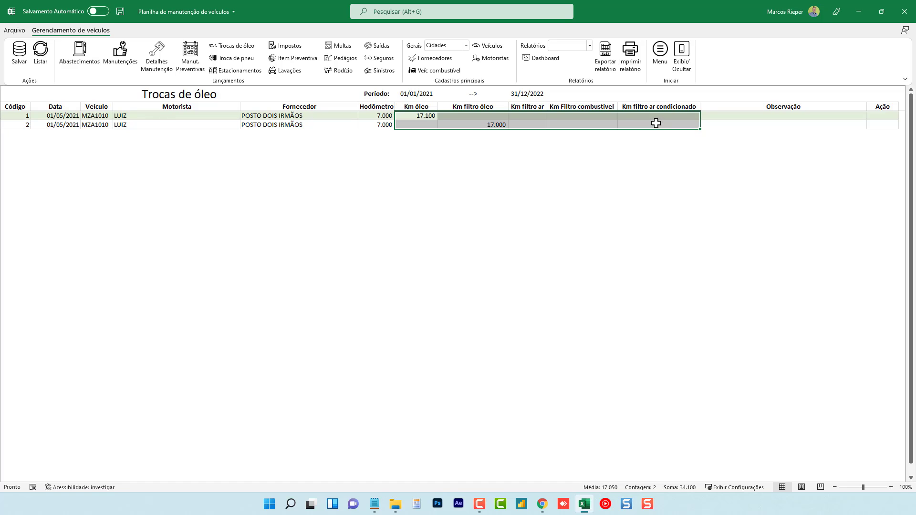
Go through the first oil change's mileage fields for oil, oil filter, air filter, fuel filter and air-conditioning filter.
click(420, 117)
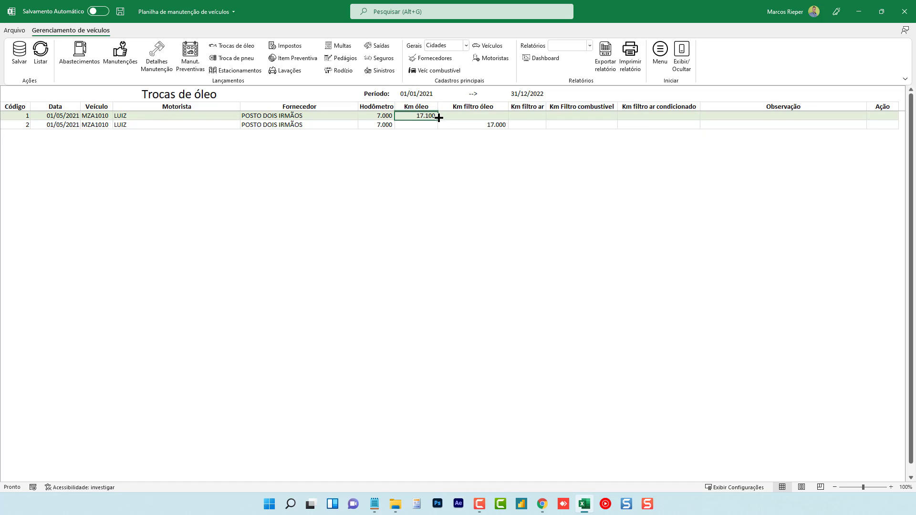
click(483, 116)
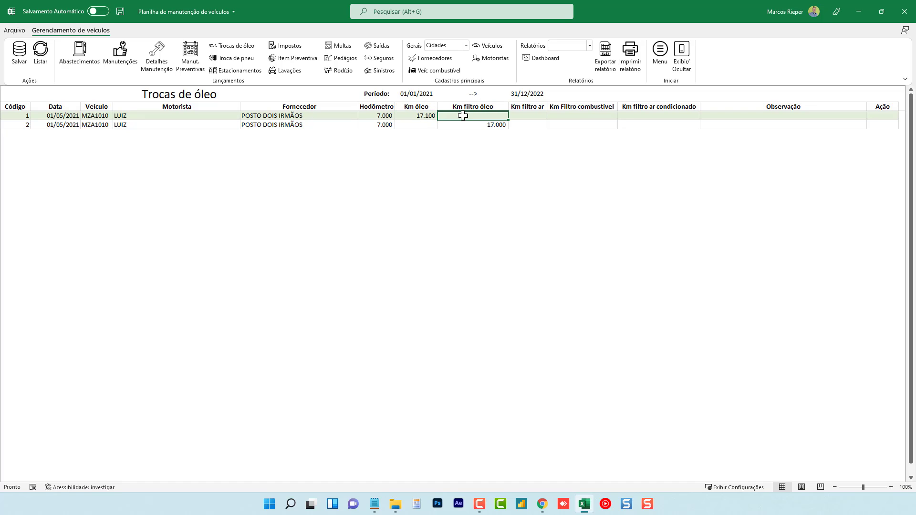
click(522, 116)
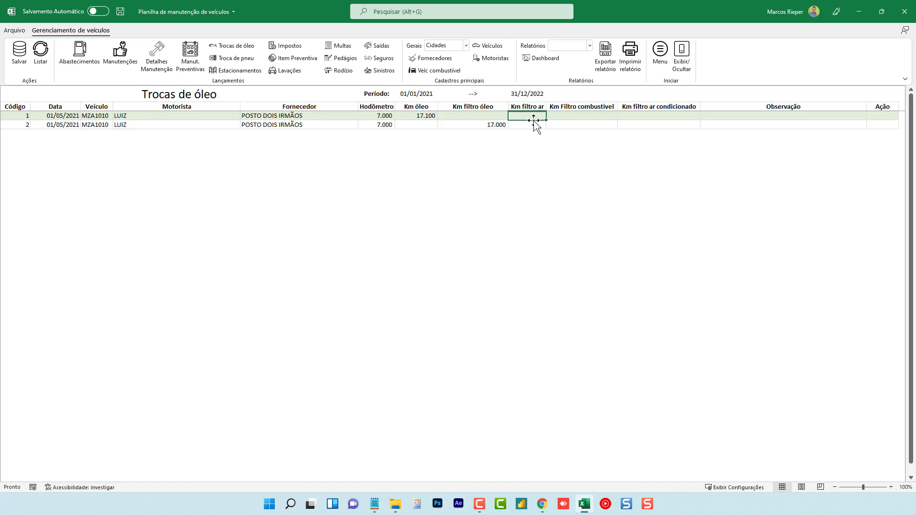
click(580, 116)
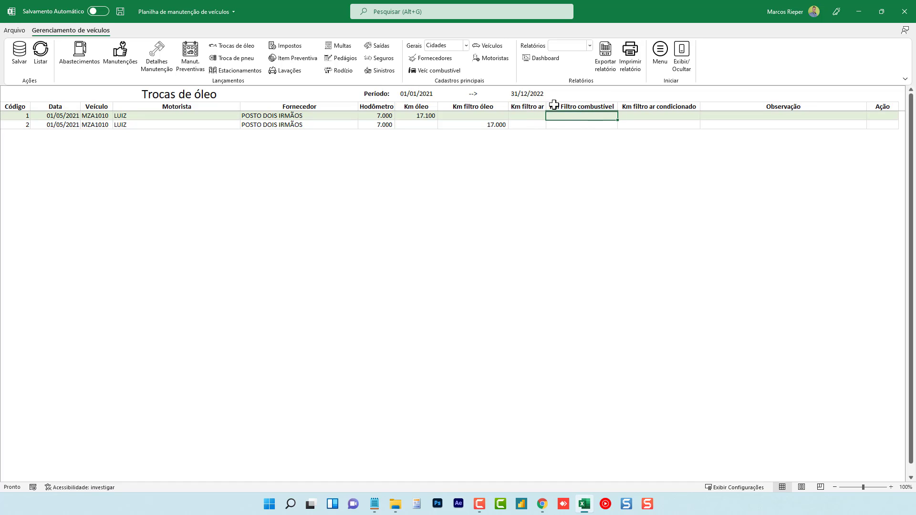
click(640, 116)
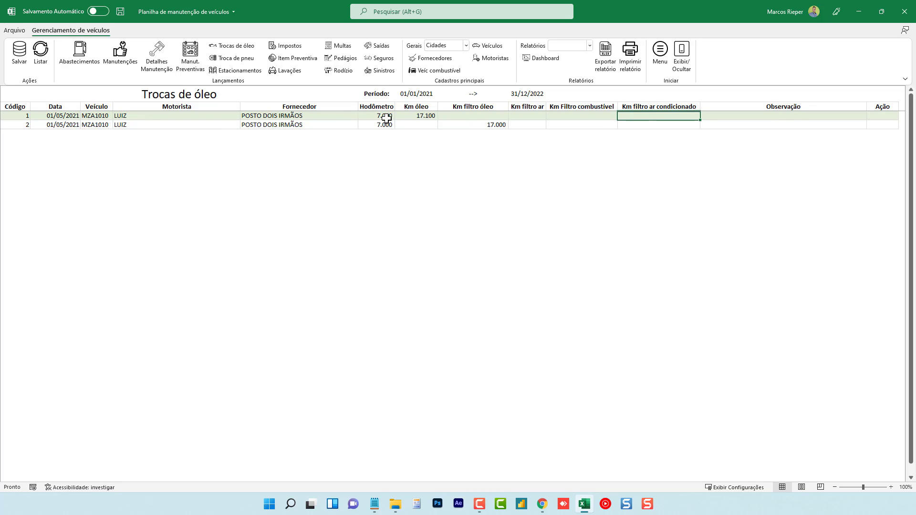
Revisit the Manutenções Preventivas register for comparison and return to Trocas de óleo.
click(193, 62)
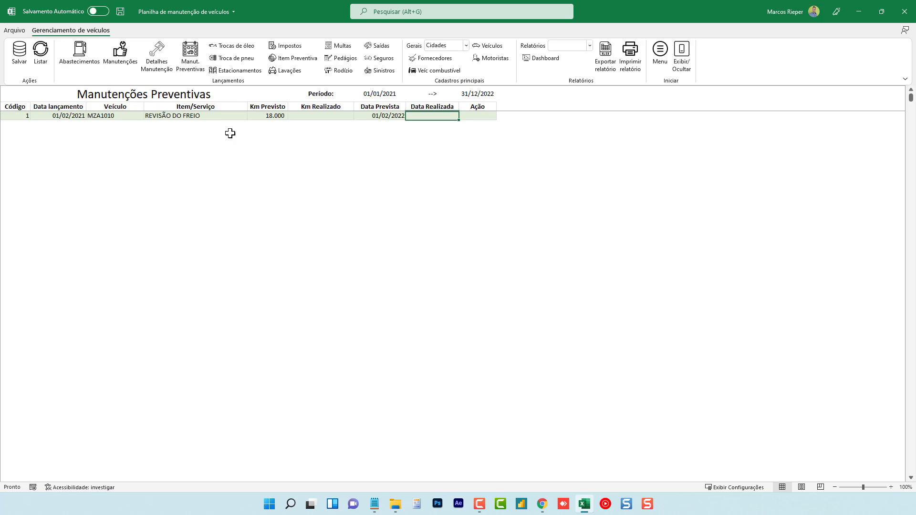
click(235, 46)
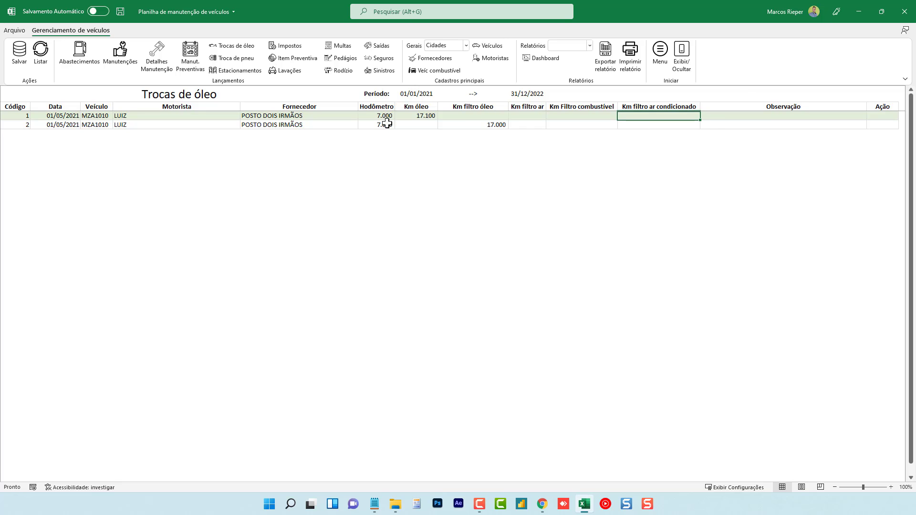
Open the Trocas de pneu register and examine the Fornecedor, Veículo, Marca, Dimensão and Qtde fields of the tyre entries.
click(236, 60)
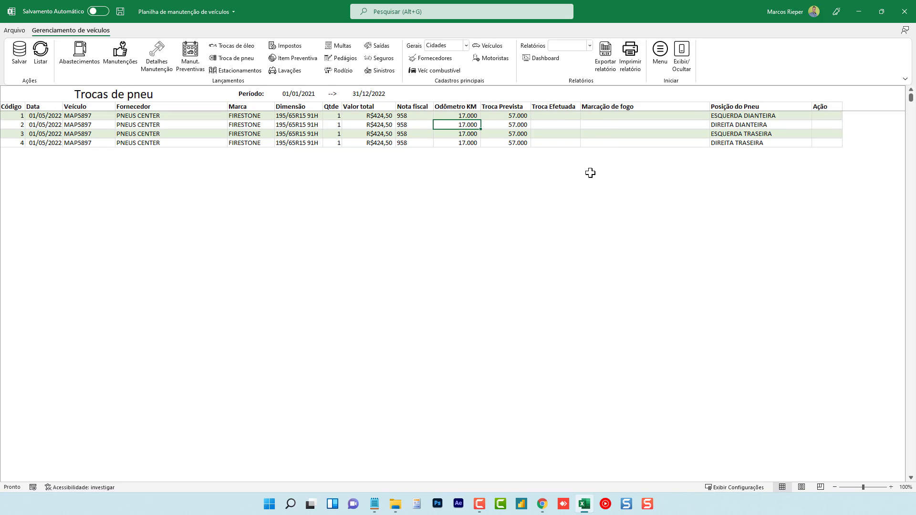
click(197, 127)
click(232, 124)
click(231, 124)
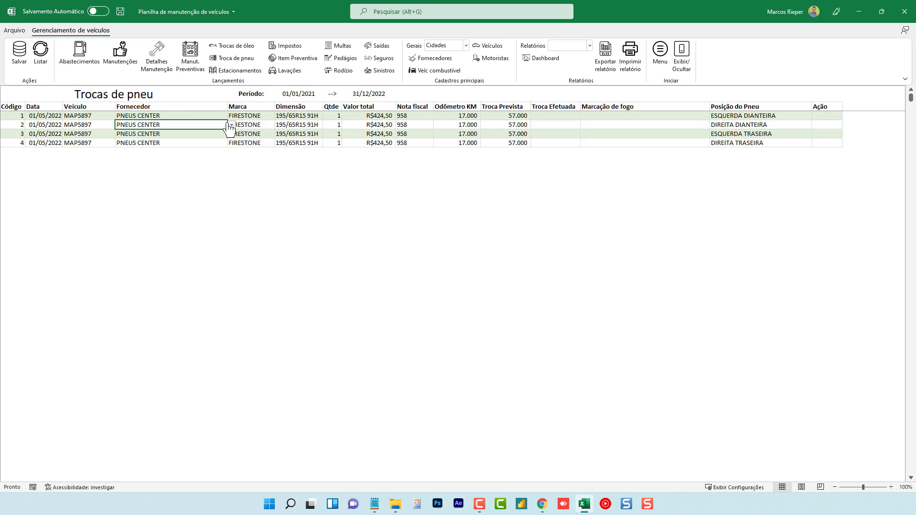
click(89, 116)
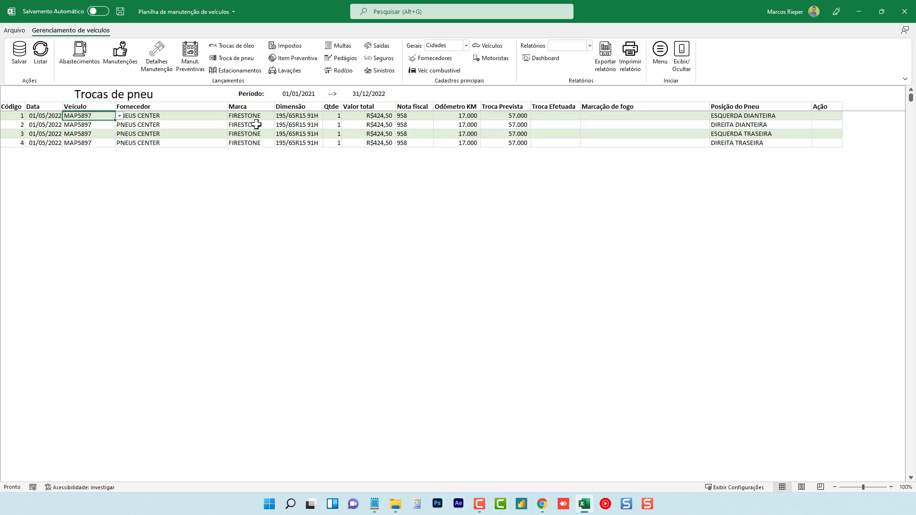
click(266, 116)
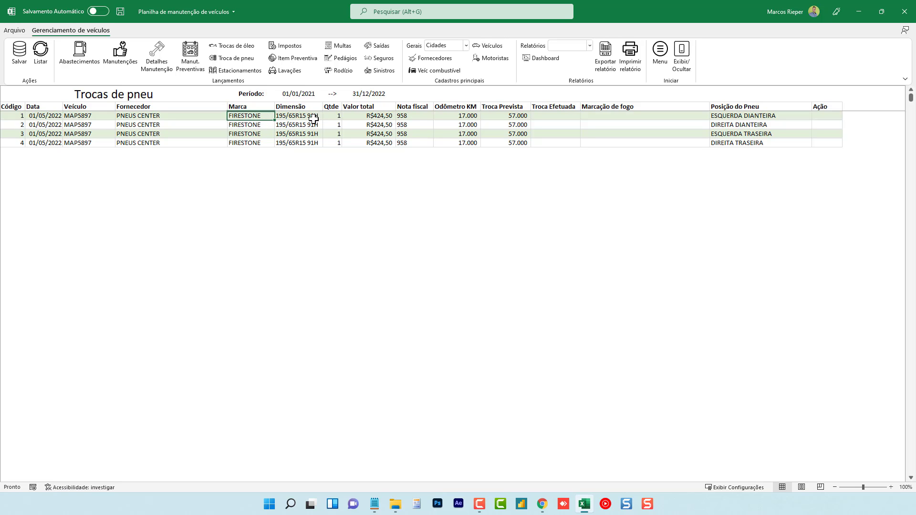
click(311, 117)
click(336, 117)
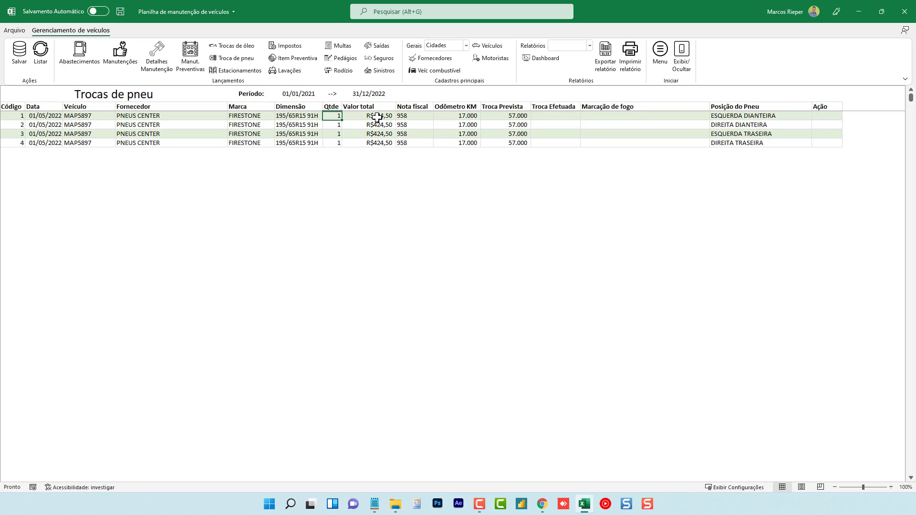
Review the tyre changes' Valor total, Nota fiscal, Odômetro KM, Troca Prevista, Marcação de fogo and Posição do Pneu columns.
drag(377, 117, 374, 142)
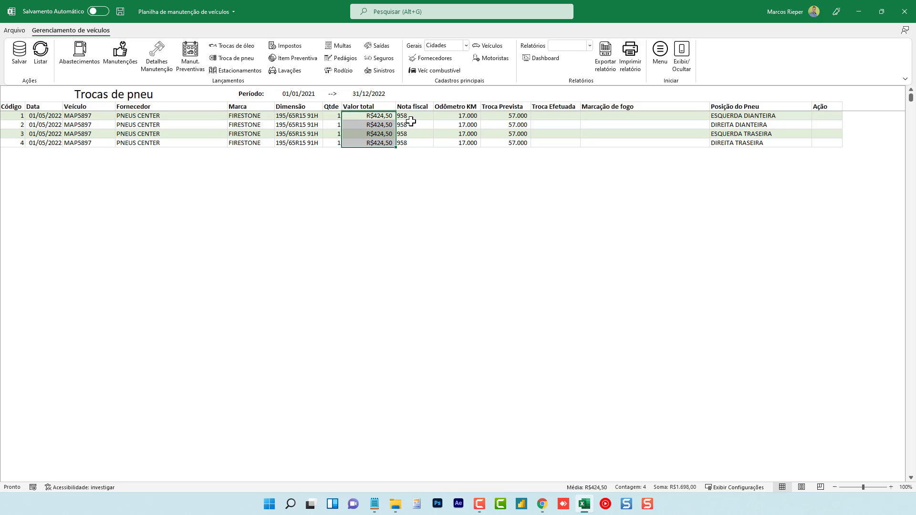
drag(423, 117, 430, 144)
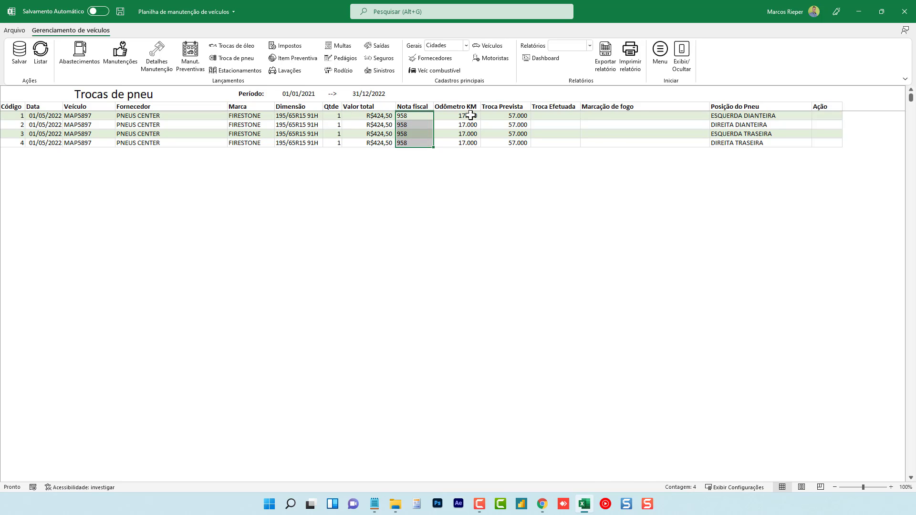
drag(471, 116, 470, 143)
drag(506, 116, 509, 140)
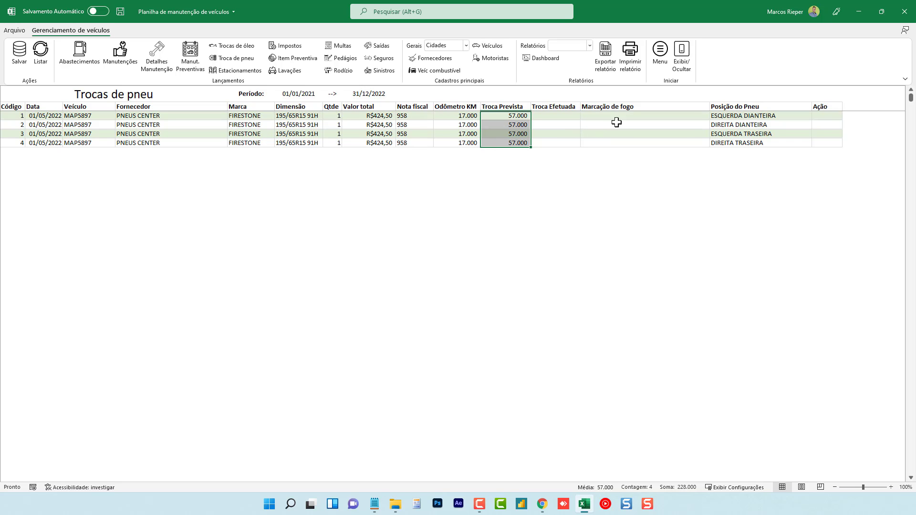
drag(628, 117, 627, 140)
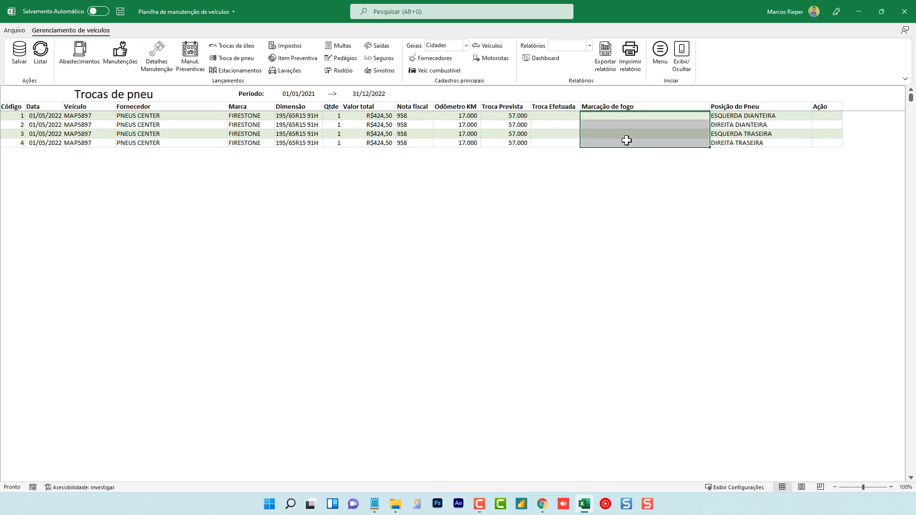
click(757, 118)
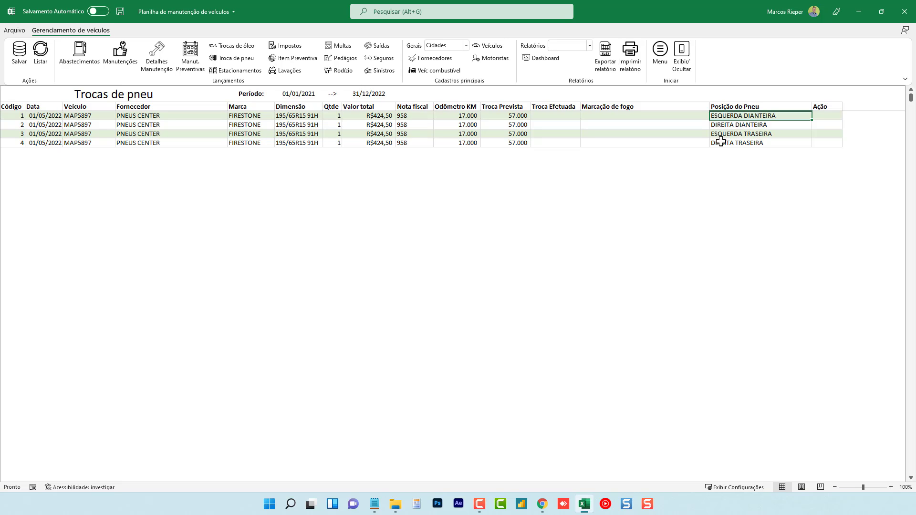
Recheck the tyres' Marcação de fogo and compare Odômetro KM and Troca Prevista with the Troca Efetuada column.
drag(609, 116, 603, 142)
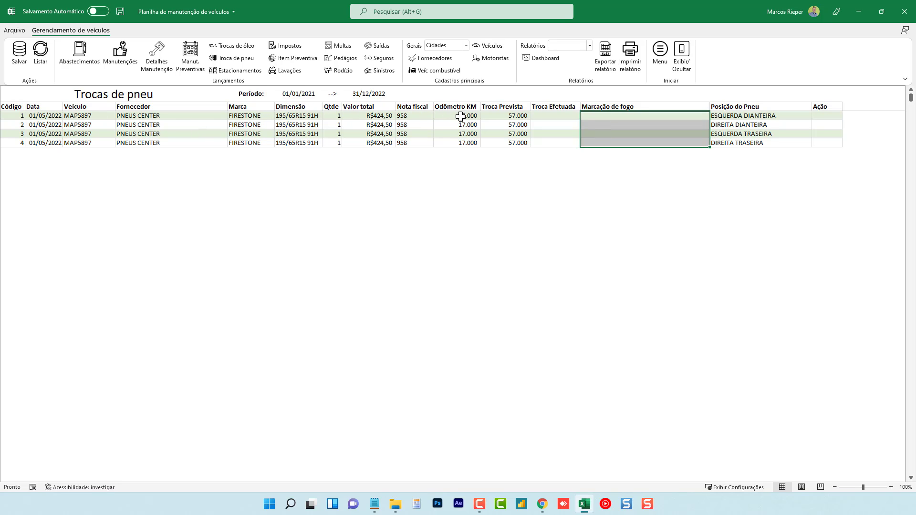
drag(460, 116, 496, 124)
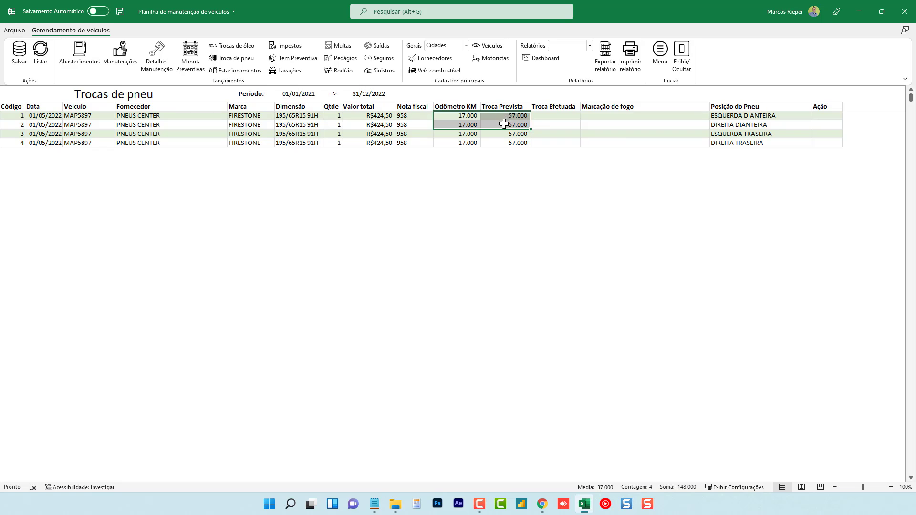
drag(510, 118, 554, 143)
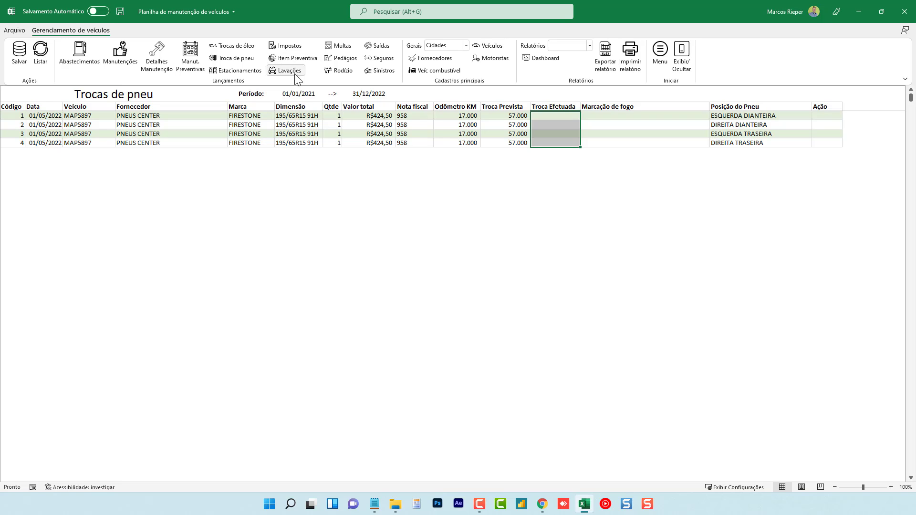
Open the Estacionamentos register and check the first parking entry's Valor.
click(236, 71)
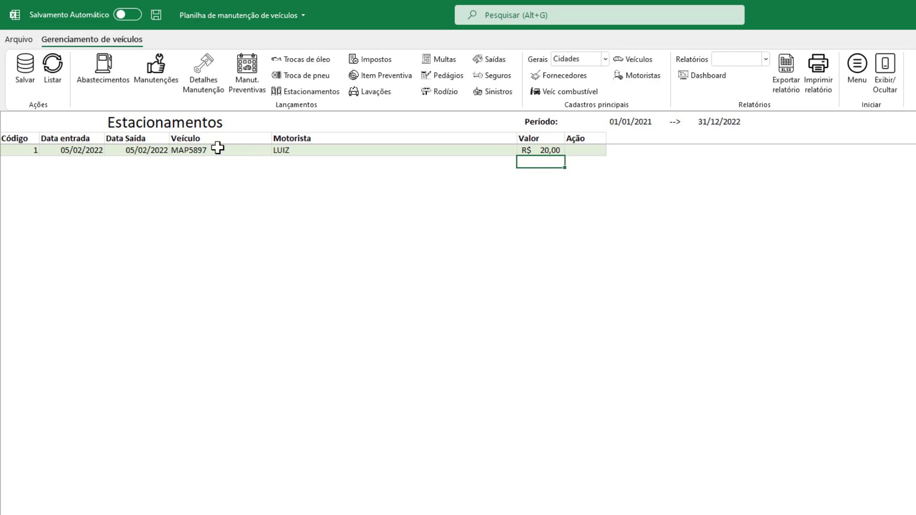
click(534, 151)
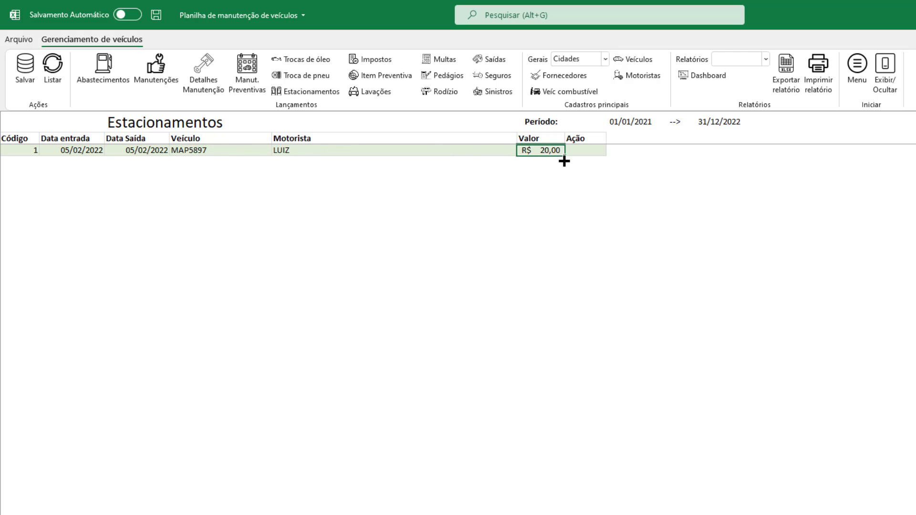
Open the Impostos register and examine the licensing tax entry's Imposto, Valor, Vencimento and Pagamento fields.
click(373, 62)
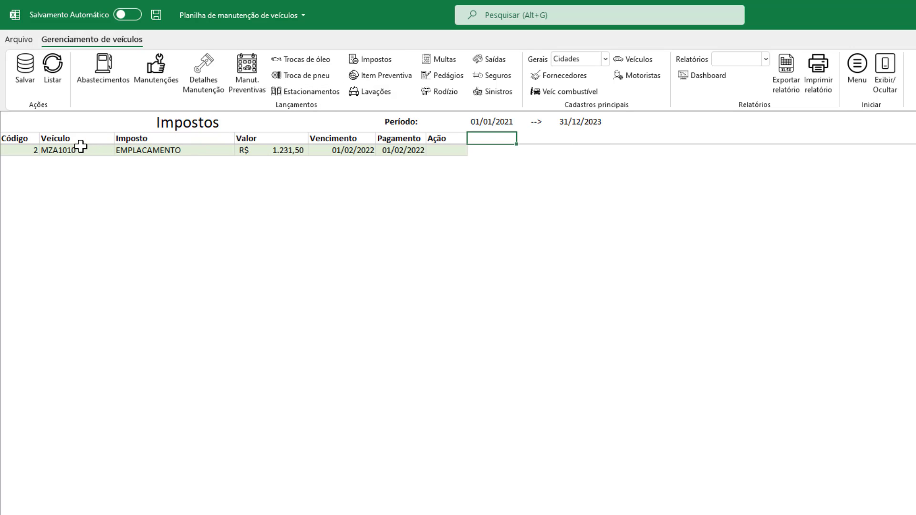
click(188, 151)
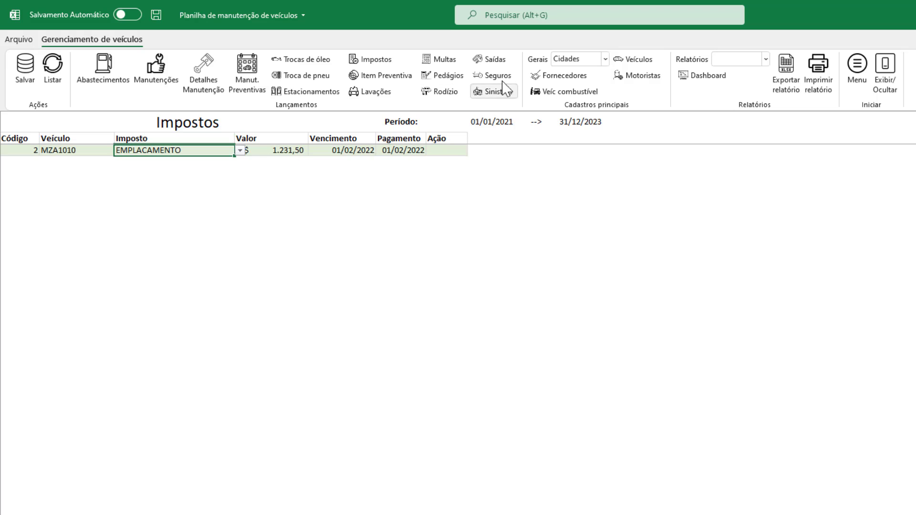
click(281, 150)
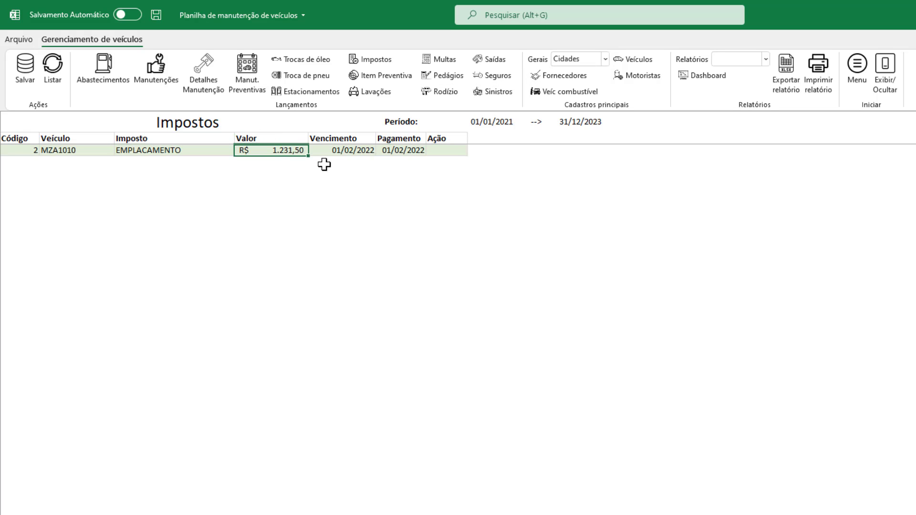
click(354, 150)
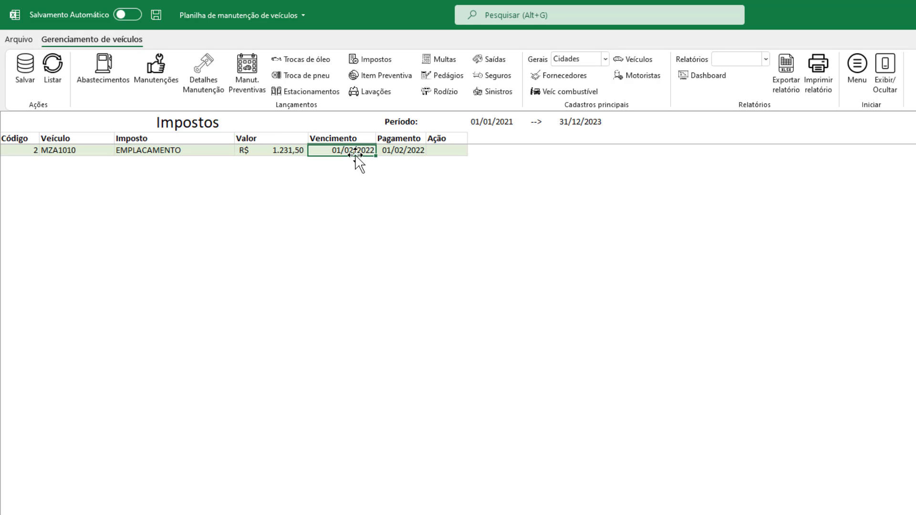
click(408, 150)
click(352, 150)
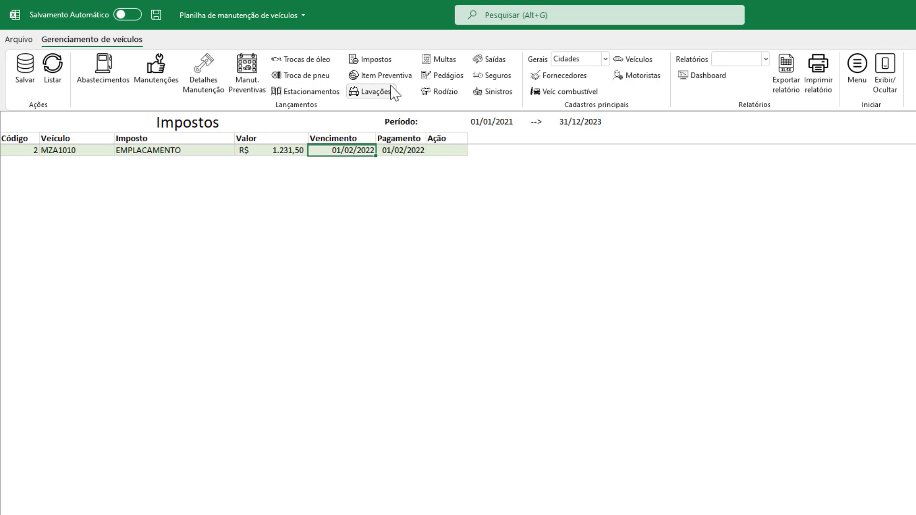
View the Item Preventiva register, and examine the Lavações entry's Veículo, Motorista, Fornecedor and Valor fields.
click(377, 76)
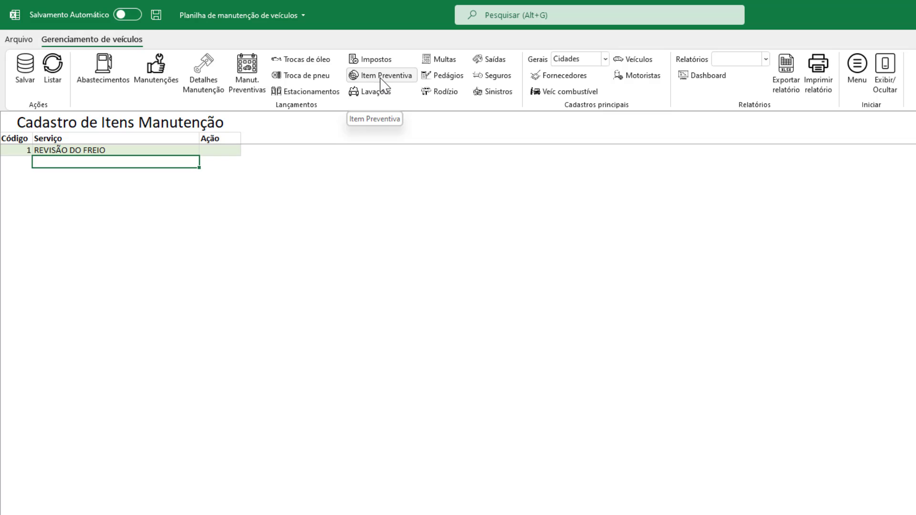
click(371, 93)
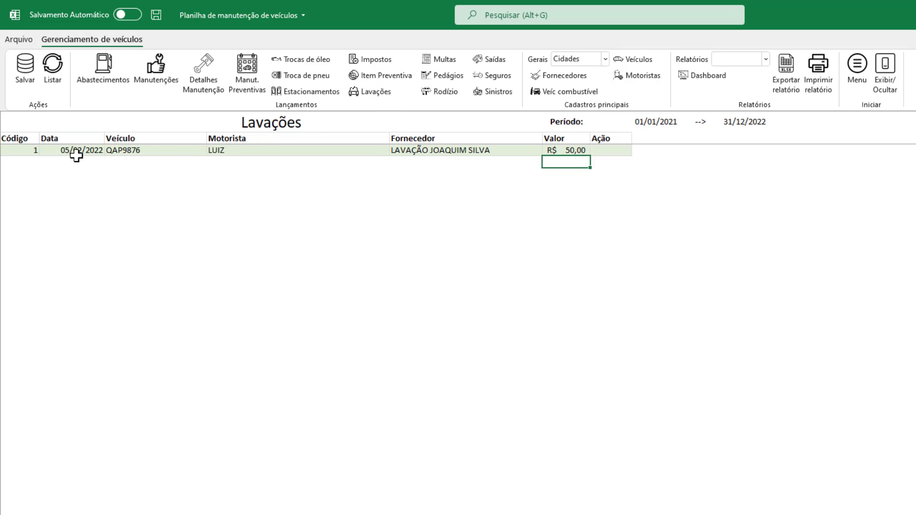
click(173, 150)
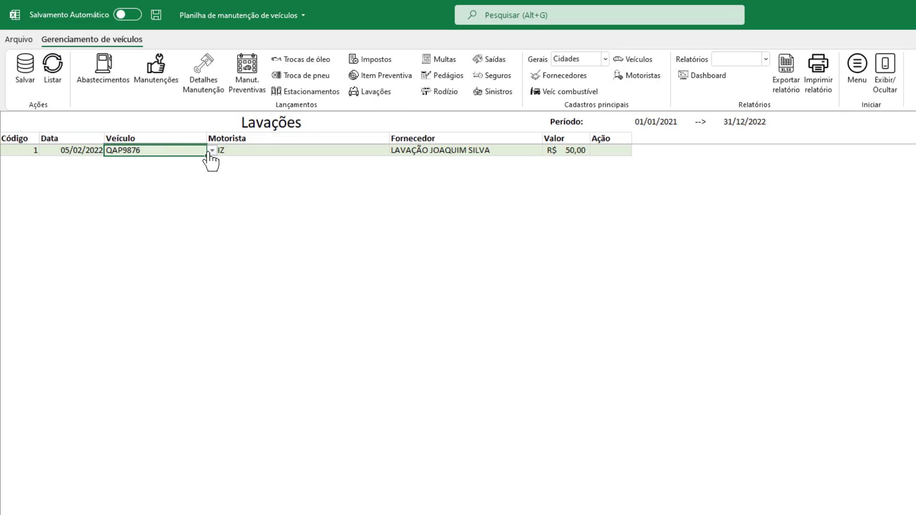
click(212, 151)
click(211, 150)
click(343, 150)
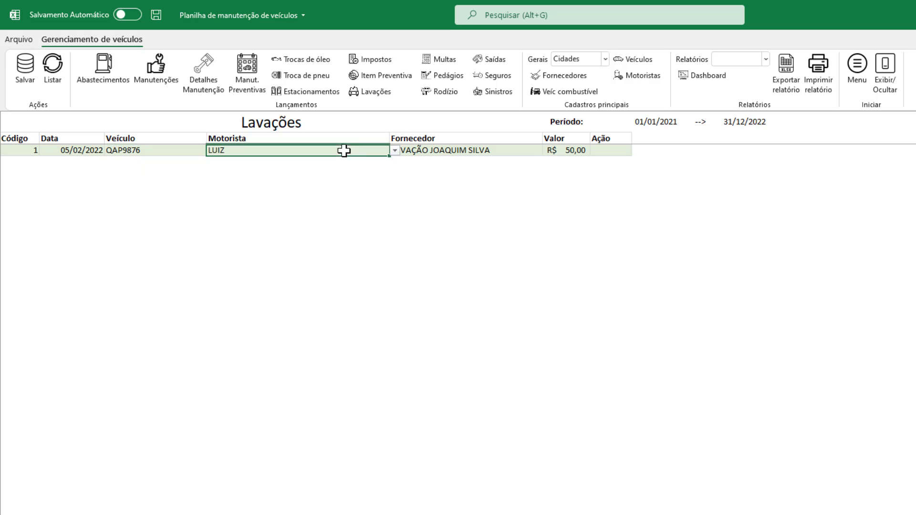
click(395, 151)
click(397, 153)
click(466, 151)
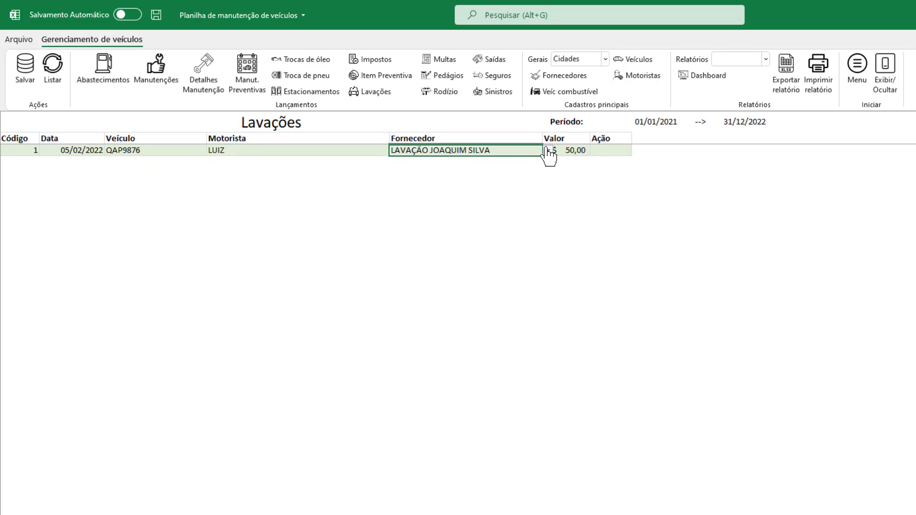
click(577, 150)
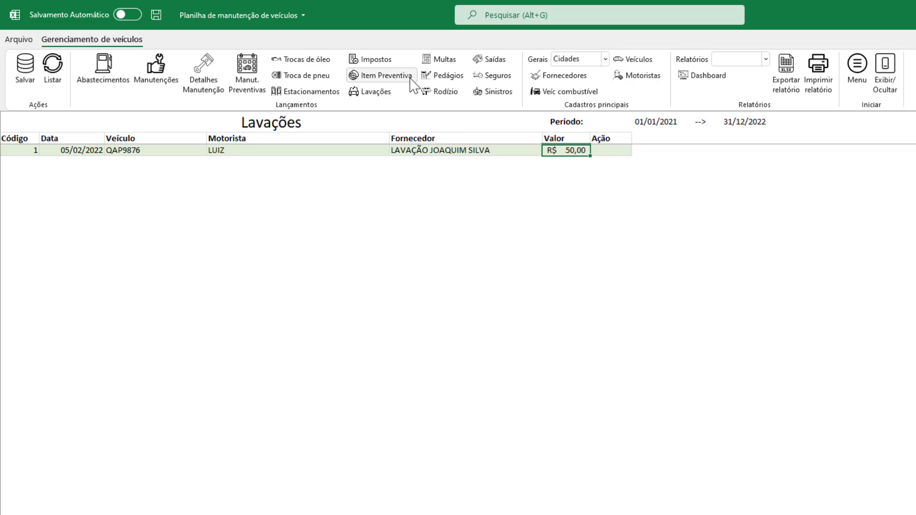
Open the Multas register and check the first fine's Infração field.
click(442, 60)
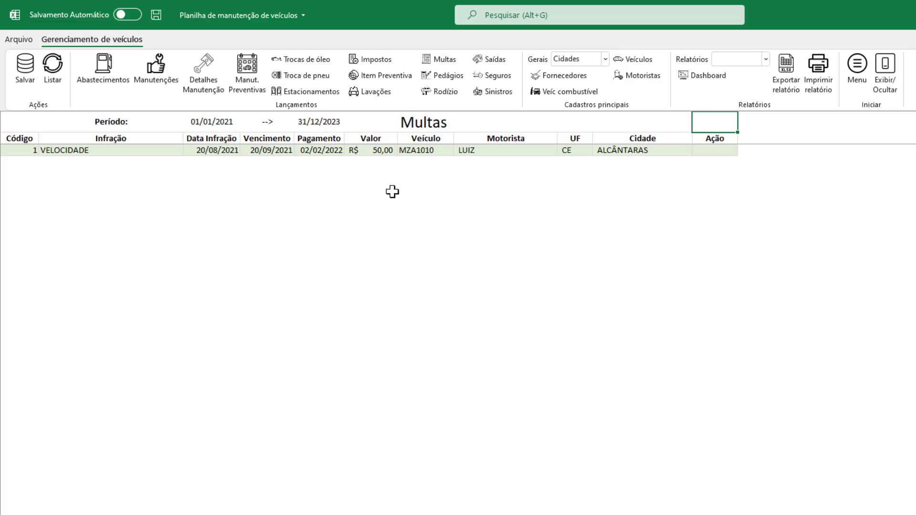
click(163, 151)
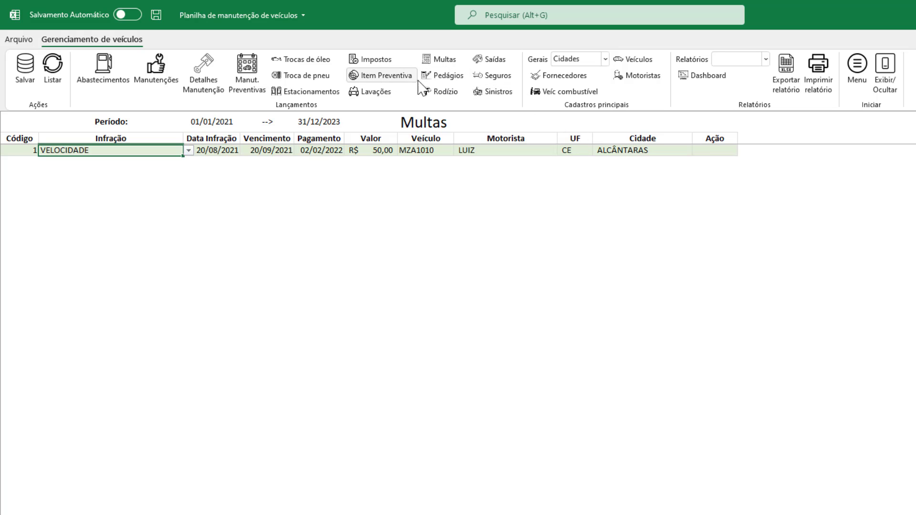
Open the Pedágios register and examine the toll entry's Veículo, UF, Cidade and Valor fields, including the city options.
click(447, 76)
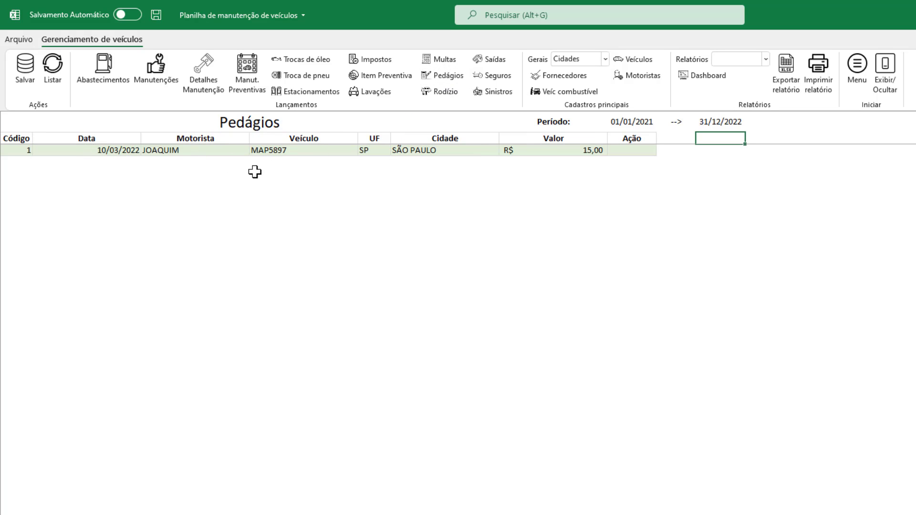
click(319, 153)
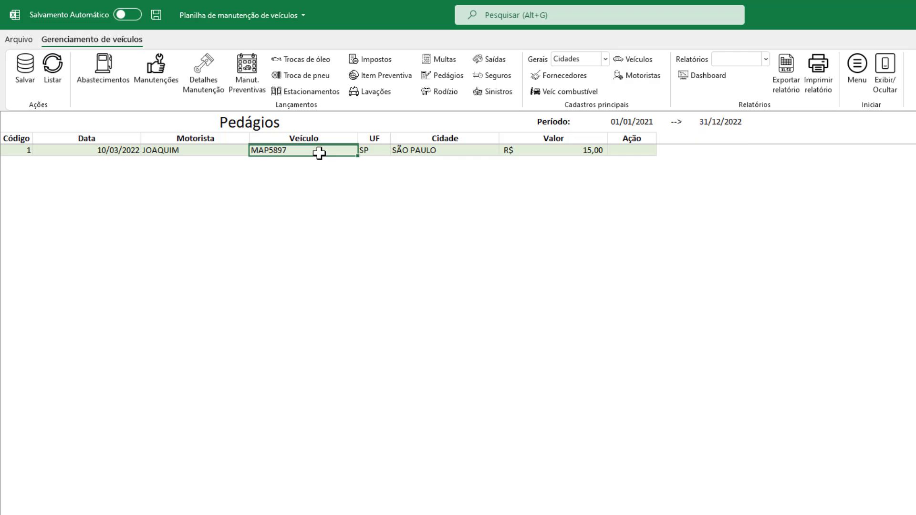
click(380, 151)
click(395, 150)
click(432, 149)
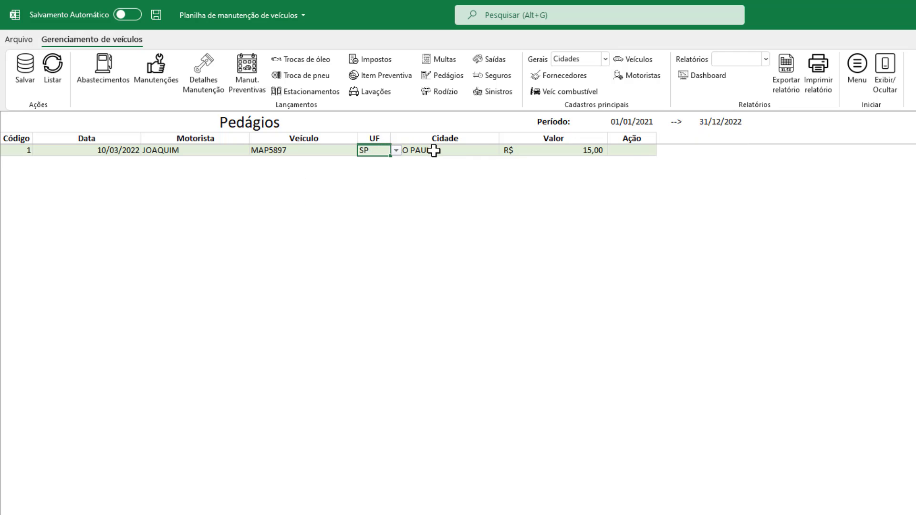
click(447, 150)
click(505, 151)
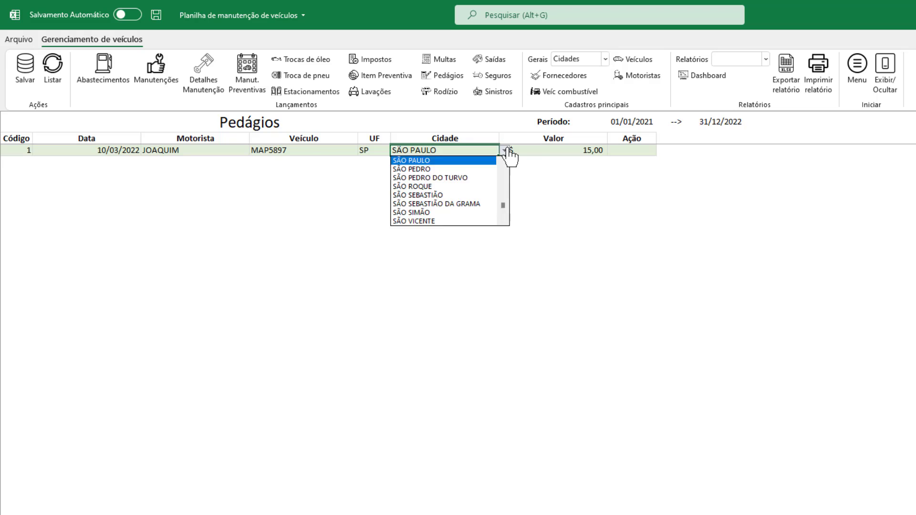
click(508, 151)
click(540, 147)
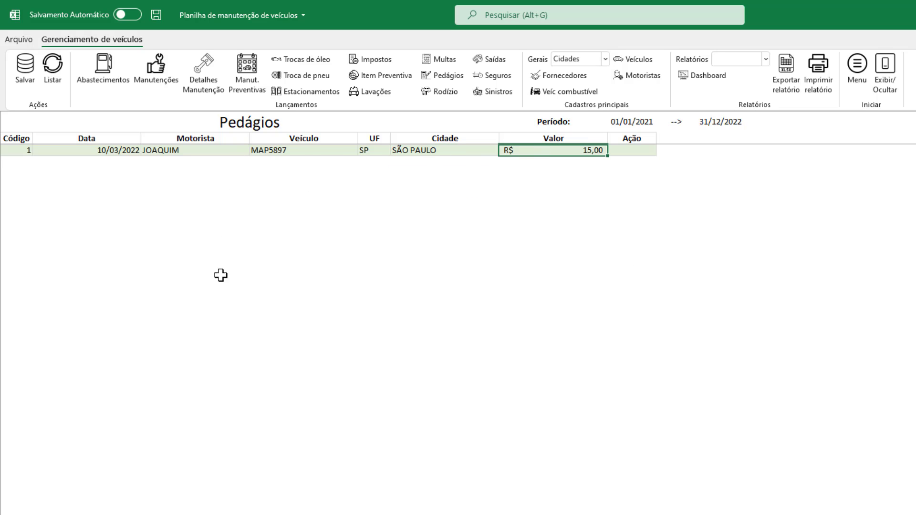
Open the Rodízio register and check the tyre rotation entry's Km Próximo rodízio.
click(442, 92)
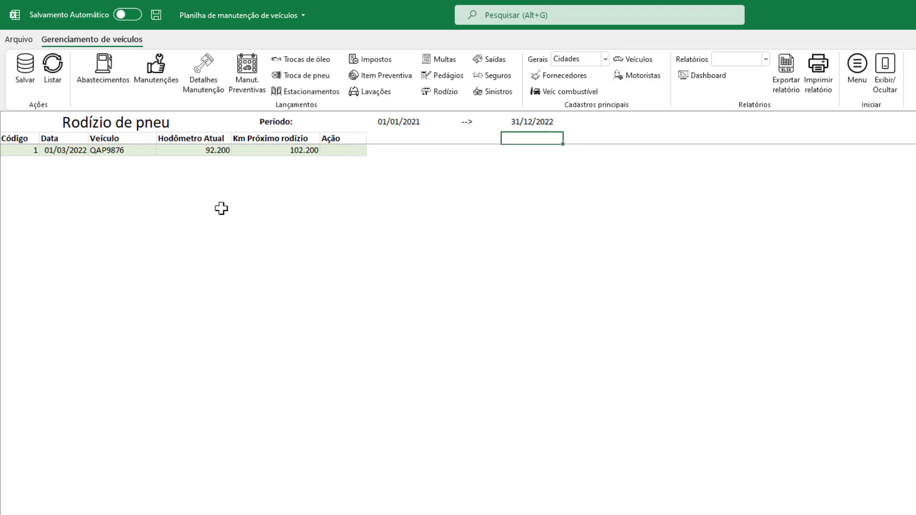
click(287, 153)
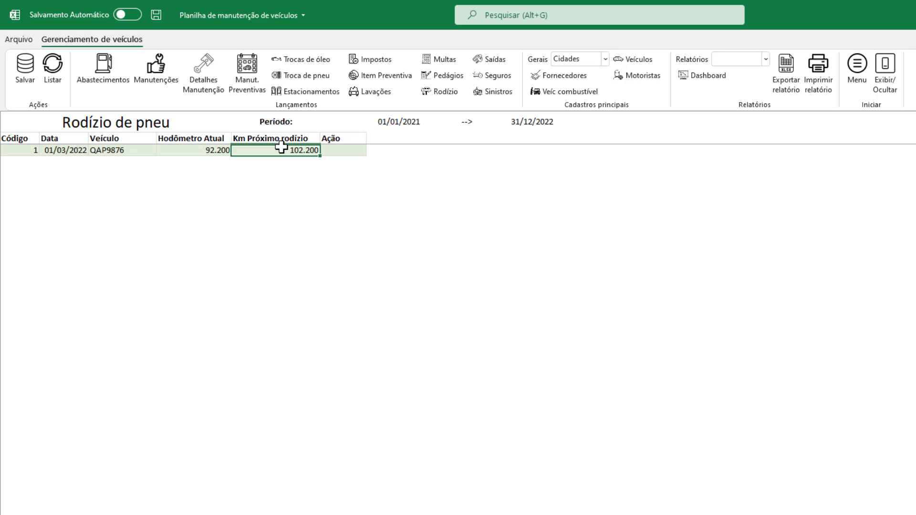
Open the Saídas register and examine the second trip's Veículo, Motorista and Destino fields.
click(491, 62)
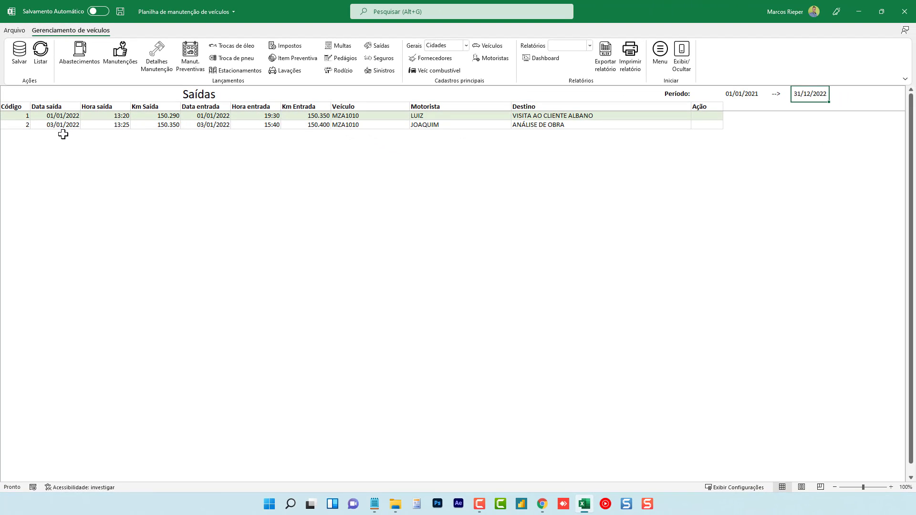
click(63, 134)
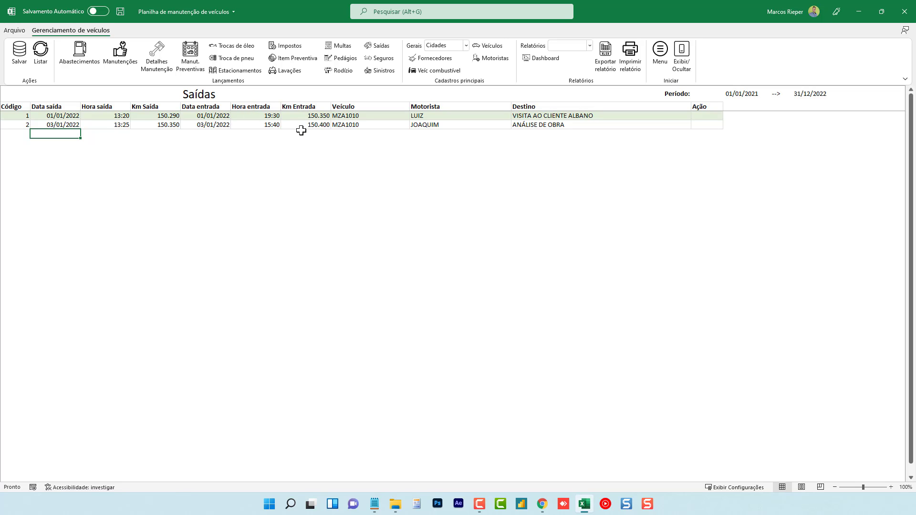
click(384, 125)
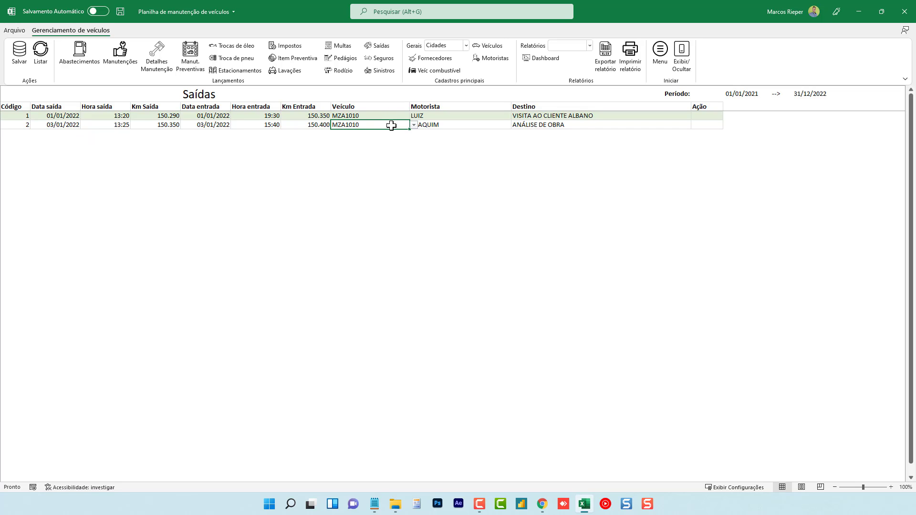
click(414, 127)
click(450, 125)
click(454, 125)
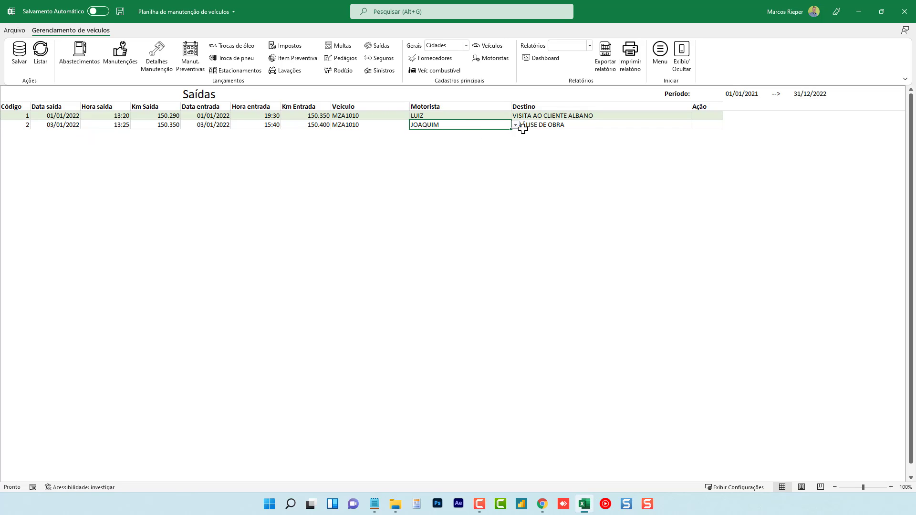
click(517, 126)
click(584, 125)
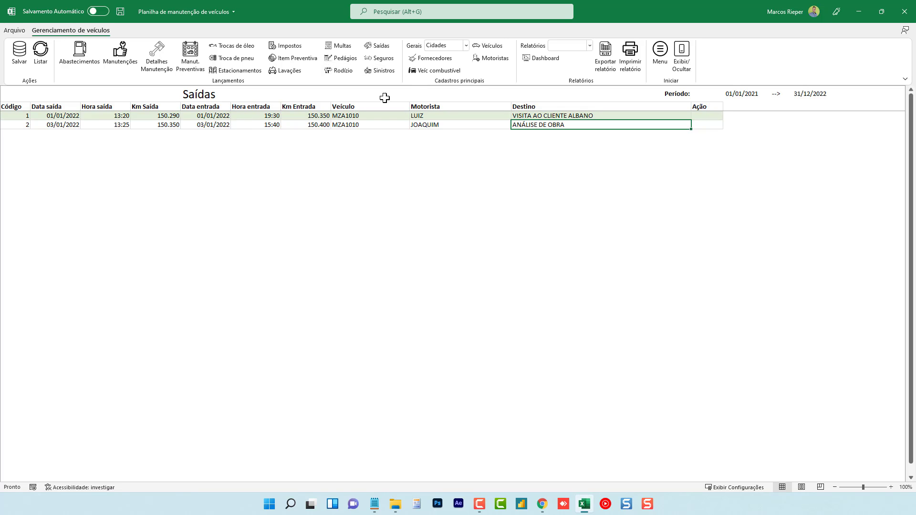
Open the Seguros register and examine the insurance entry's Veículo, Corretor and Descrição tipo seguro fields.
click(382, 58)
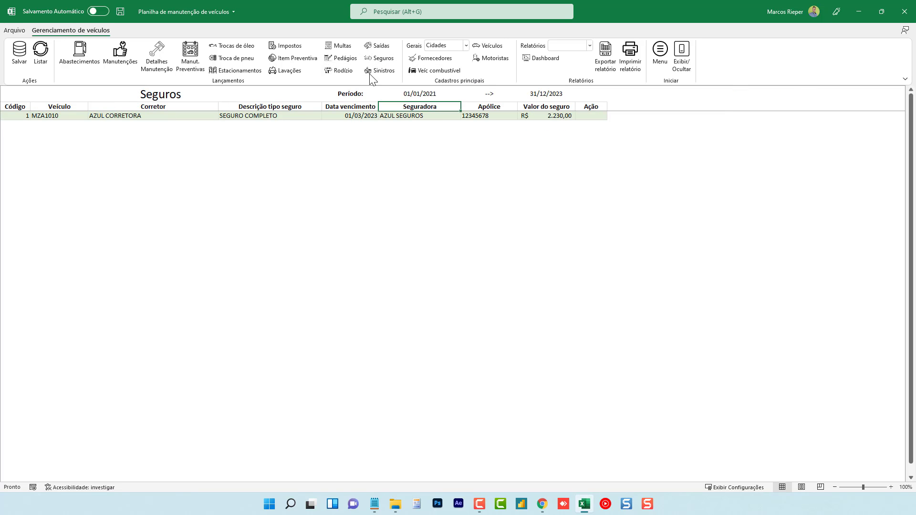
click(65, 115)
click(91, 116)
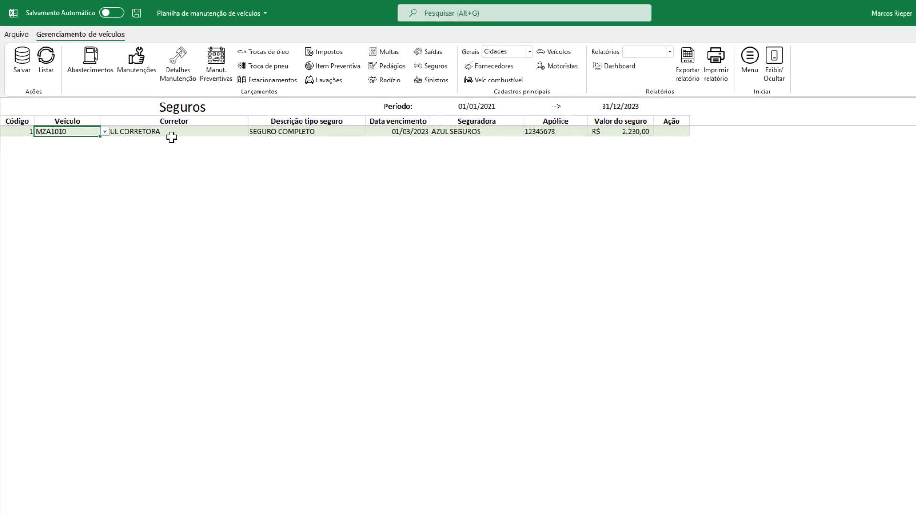
click(179, 132)
click(253, 133)
click(253, 132)
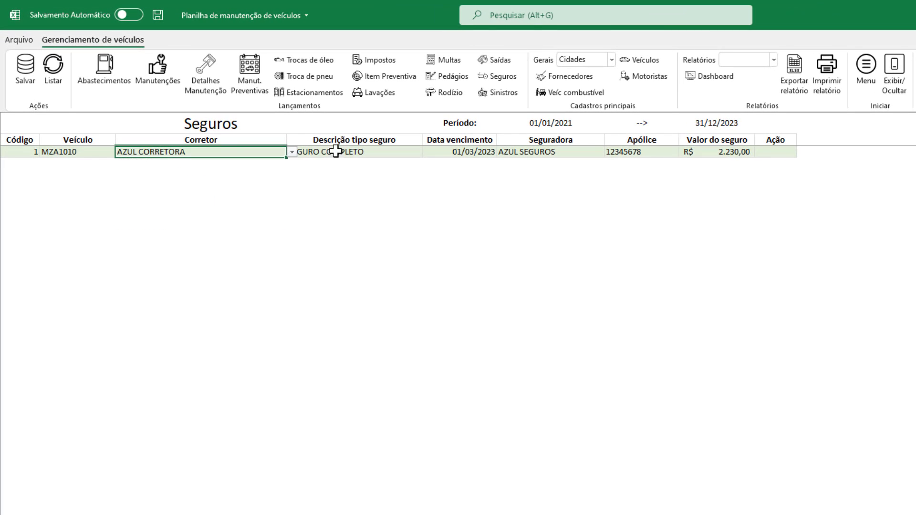
click(336, 152)
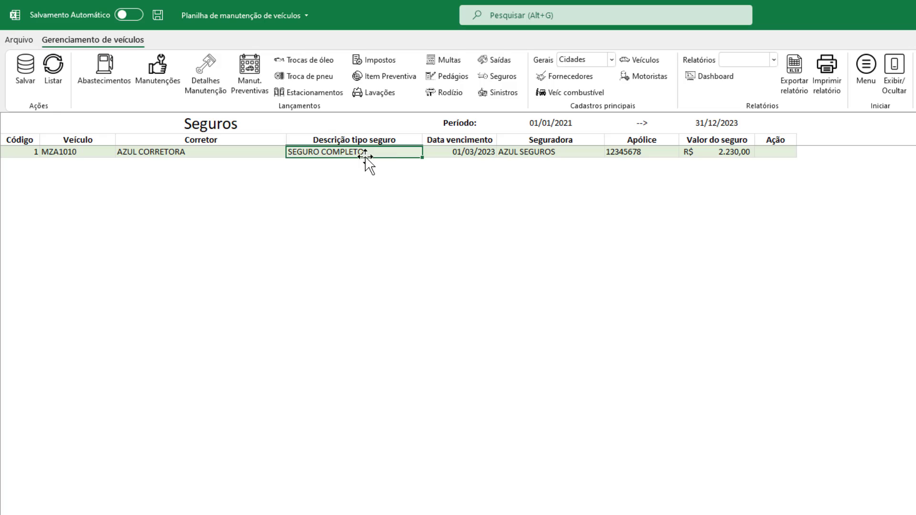
Review the insurance entry's Seguradora options, Apólice, Valor do seguro and Data vencimento fields.
click(480, 153)
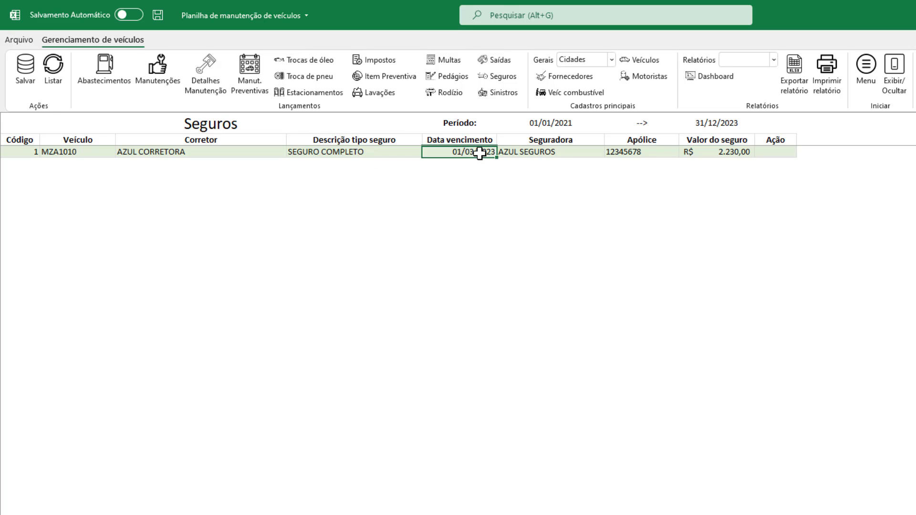
click(556, 153)
click(611, 153)
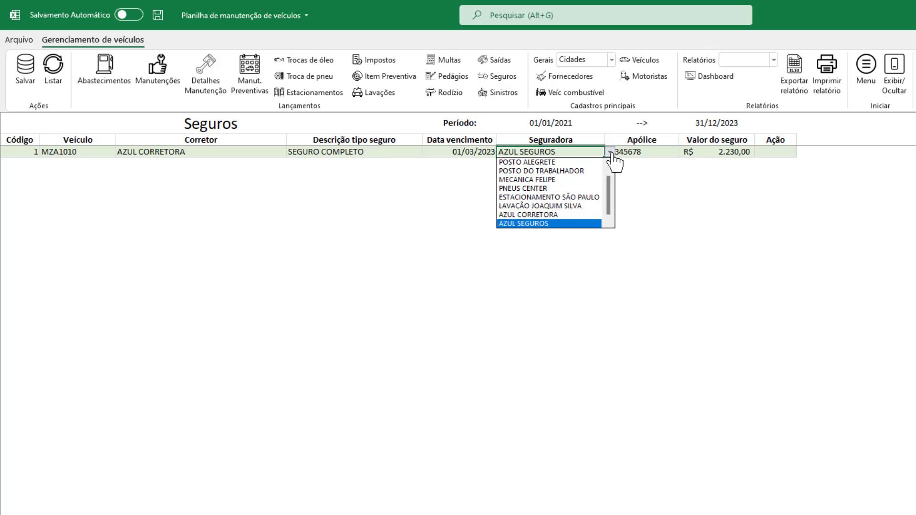
click(611, 152)
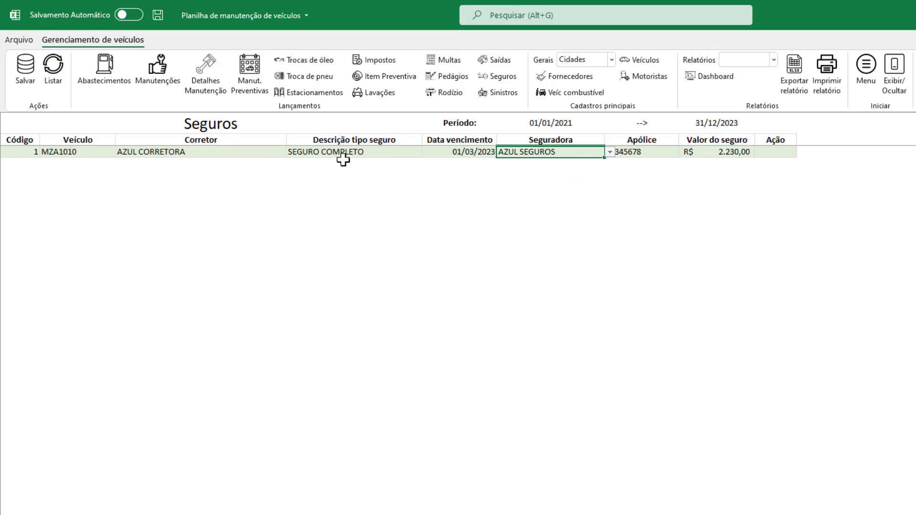
click(642, 152)
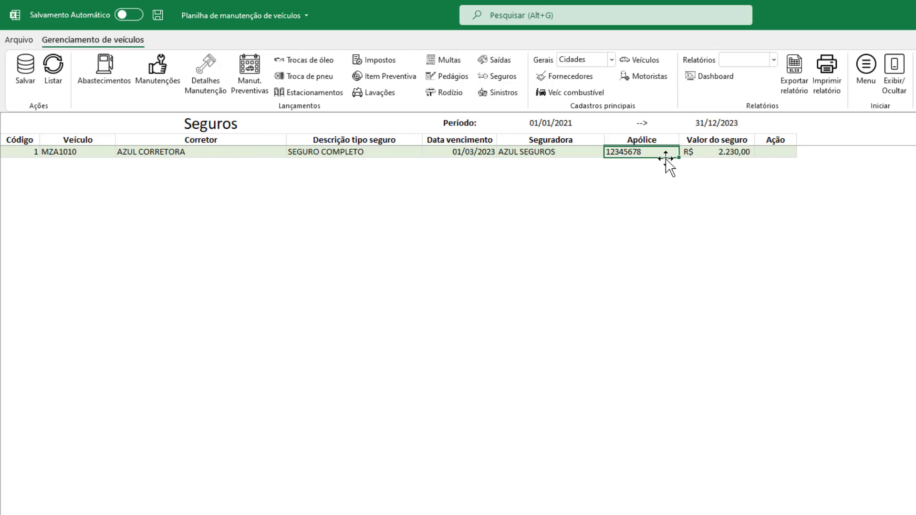
click(740, 155)
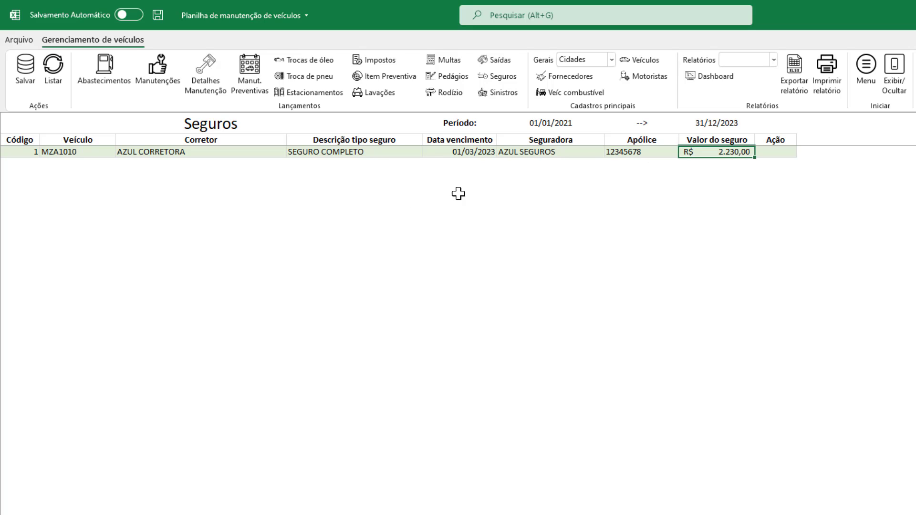
click(461, 153)
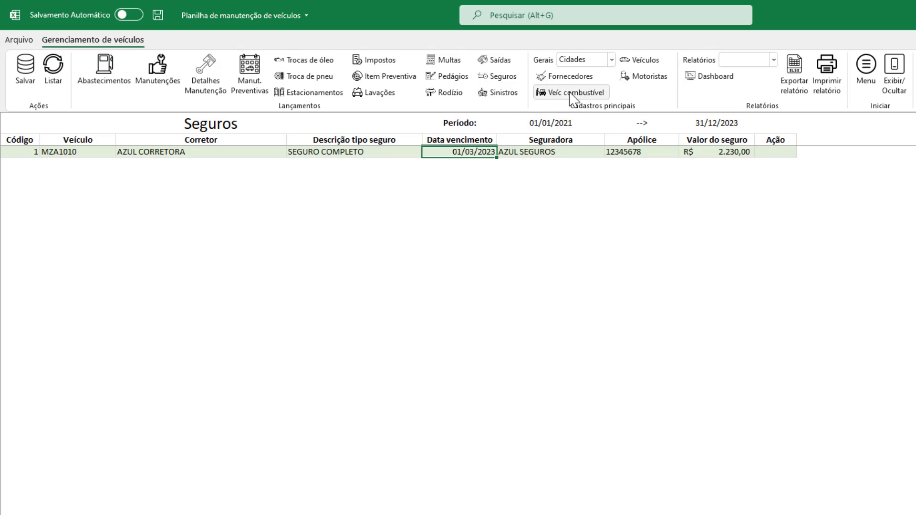
View the Sinistros register and open the Troca de óleo report.
click(502, 95)
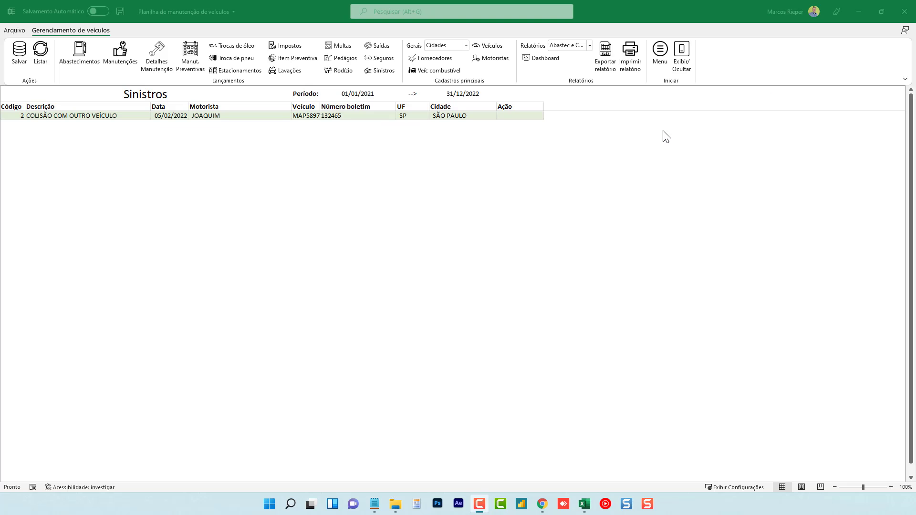
click(570, 46)
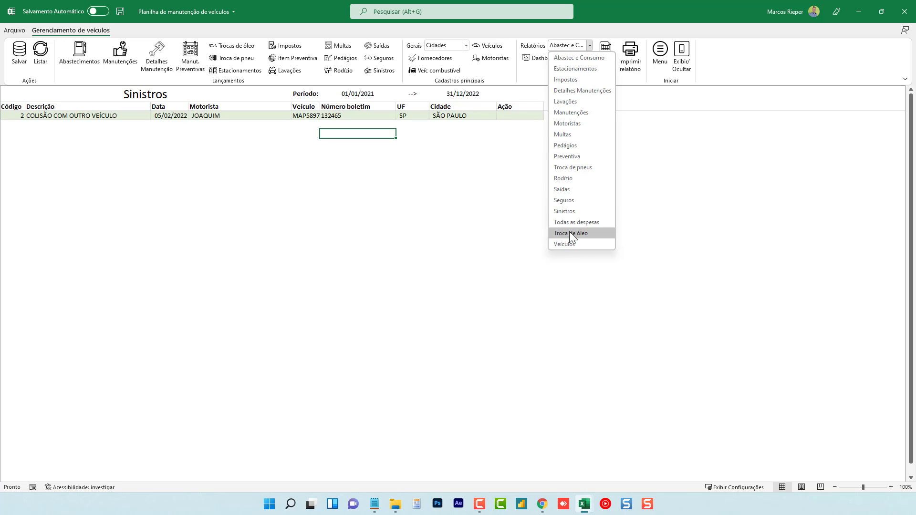
click(569, 232)
Open the Abastec e Consumo report and examine its Veículo and Motorista filter options.
click(575, 47)
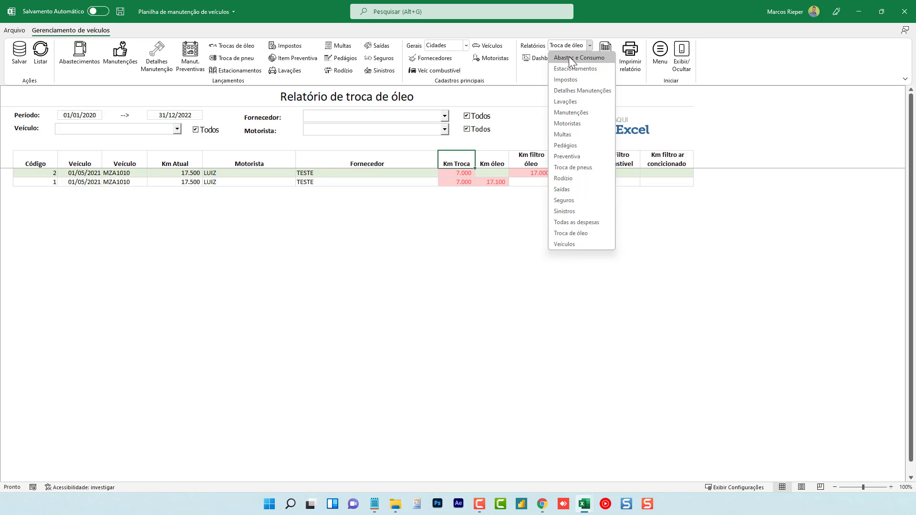
click(569, 56)
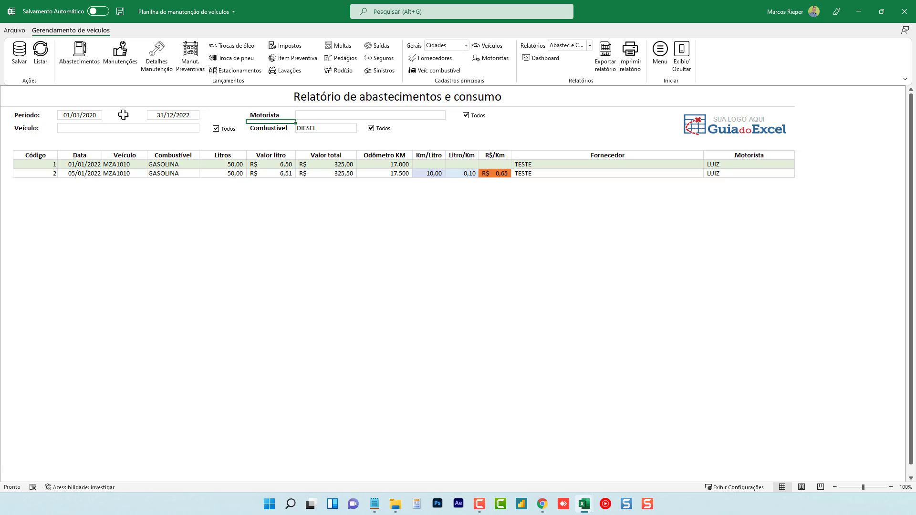
click(151, 130)
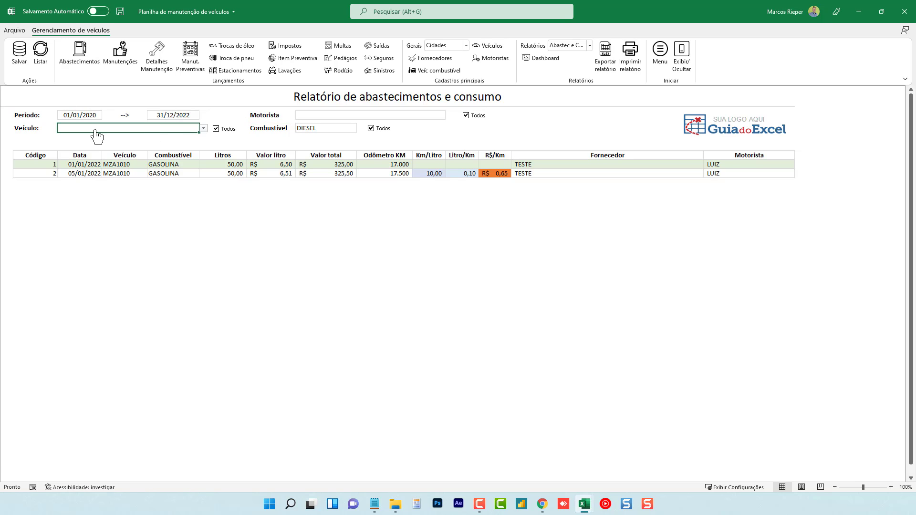
click(203, 128)
click(203, 128)
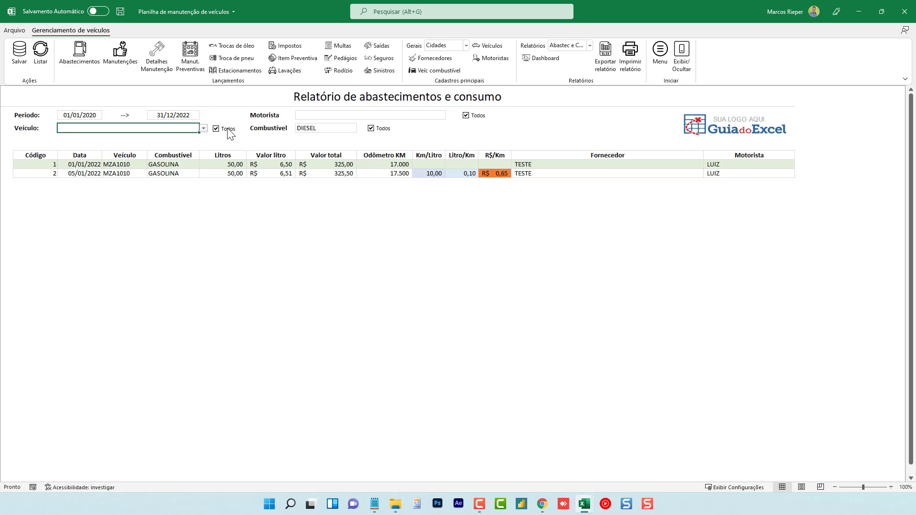
click(318, 117)
click(450, 116)
click(450, 116)
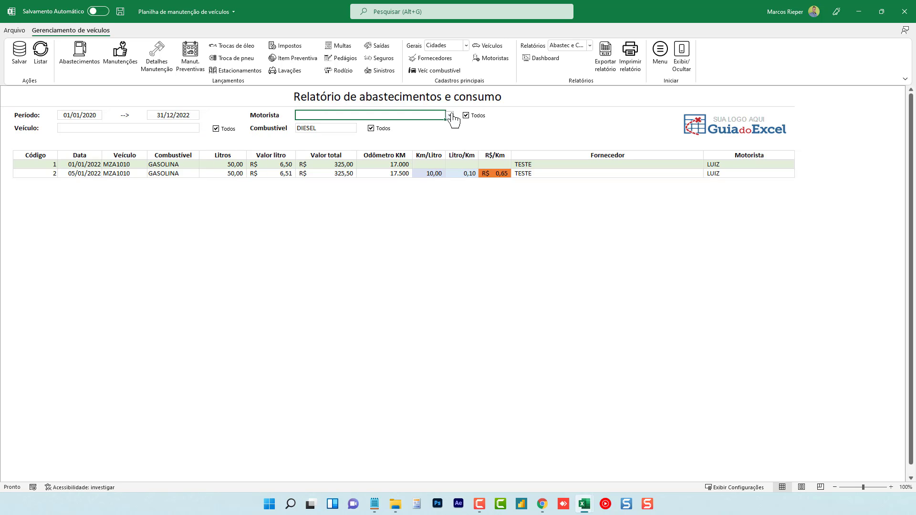
Set the Combustível filter to GASOLINA and list the refuelling and consumption report.
click(337, 127)
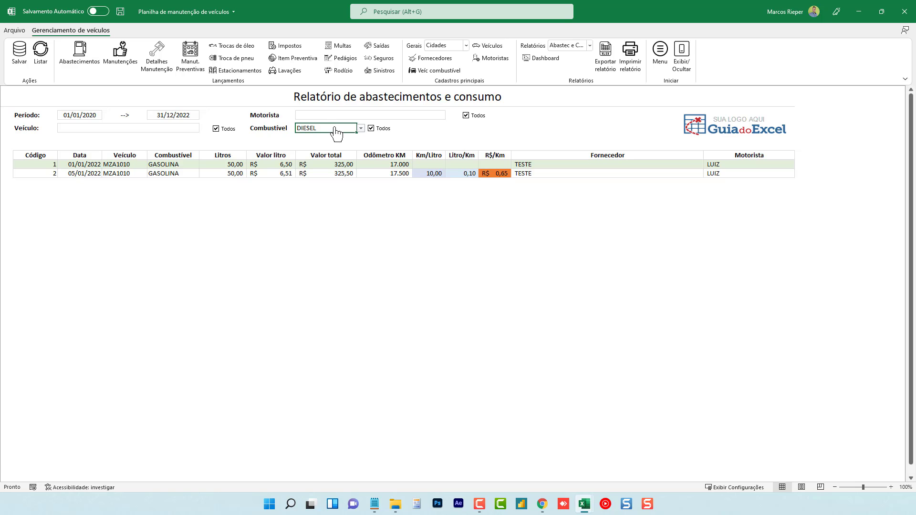
click(361, 128)
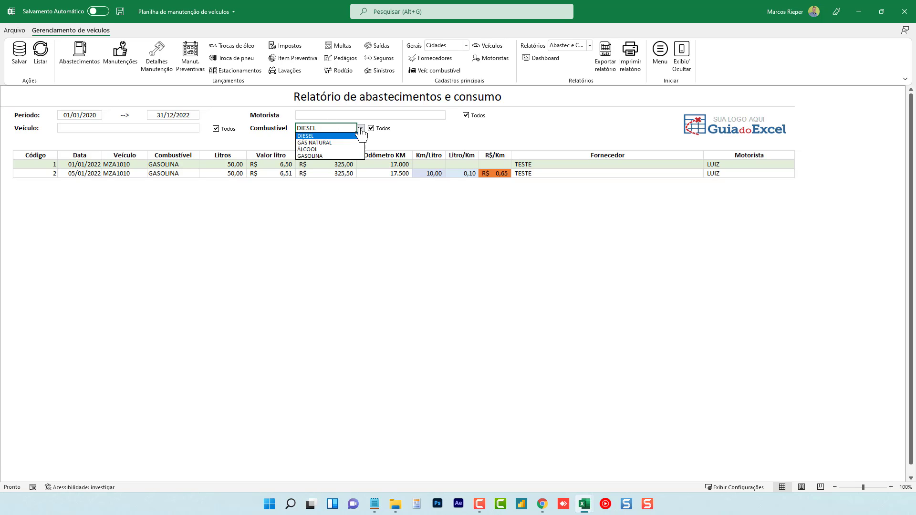
click(318, 156)
click(253, 163)
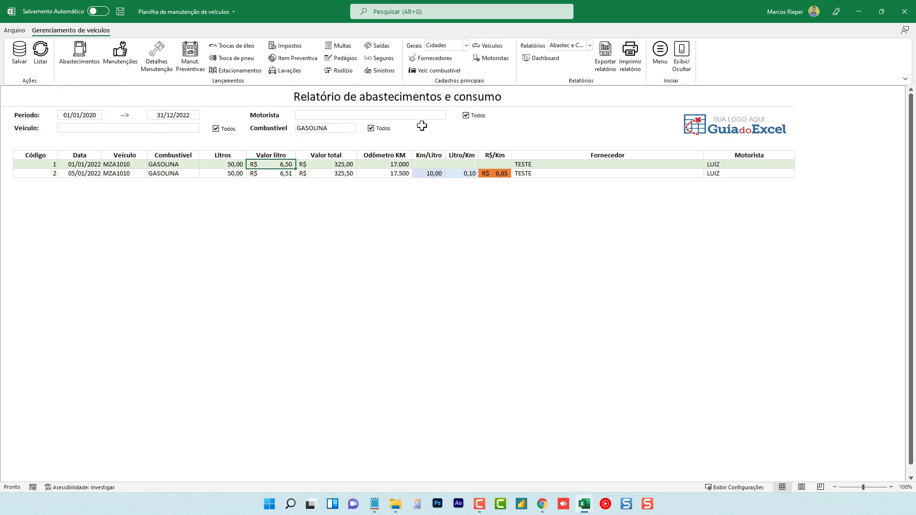
click(40, 52)
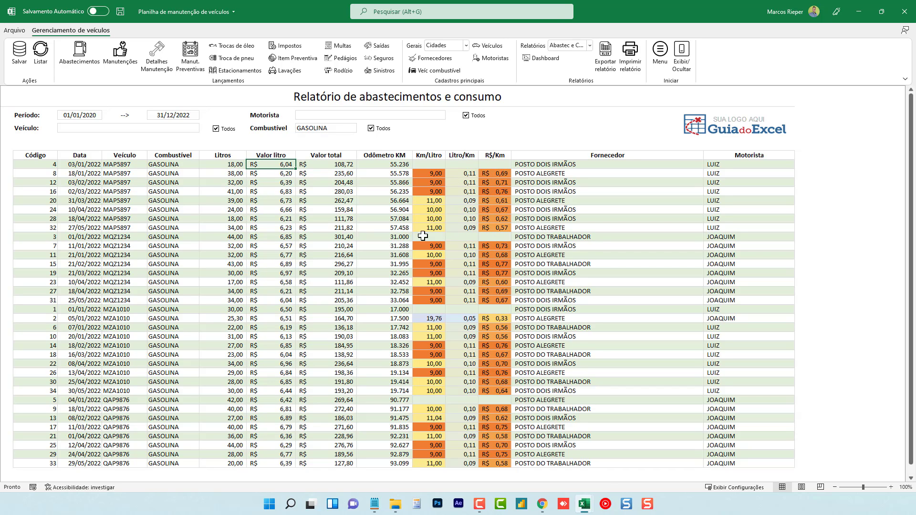
Examine the Litro/Km, R$/Km and Km/Litro columns of the listed refuelling records.
drag(463, 176, 464, 220)
drag(491, 180, 492, 222)
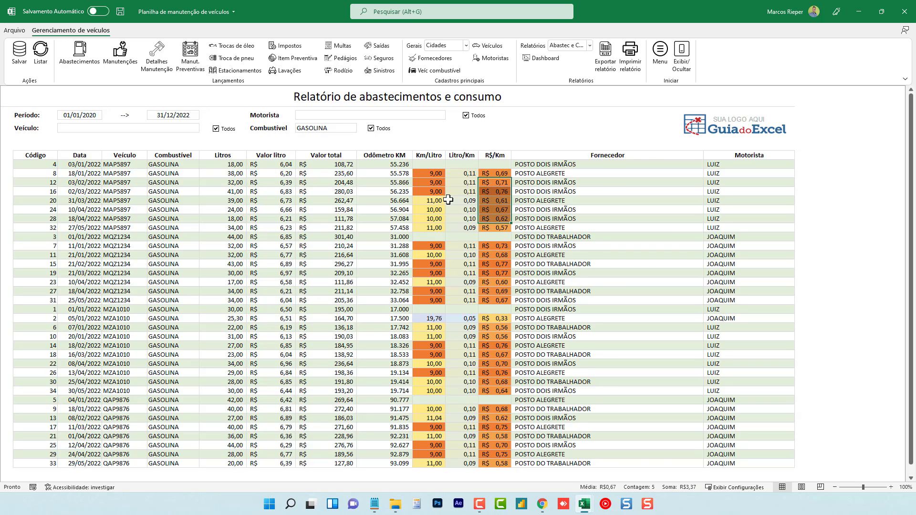
drag(428, 174, 429, 237)
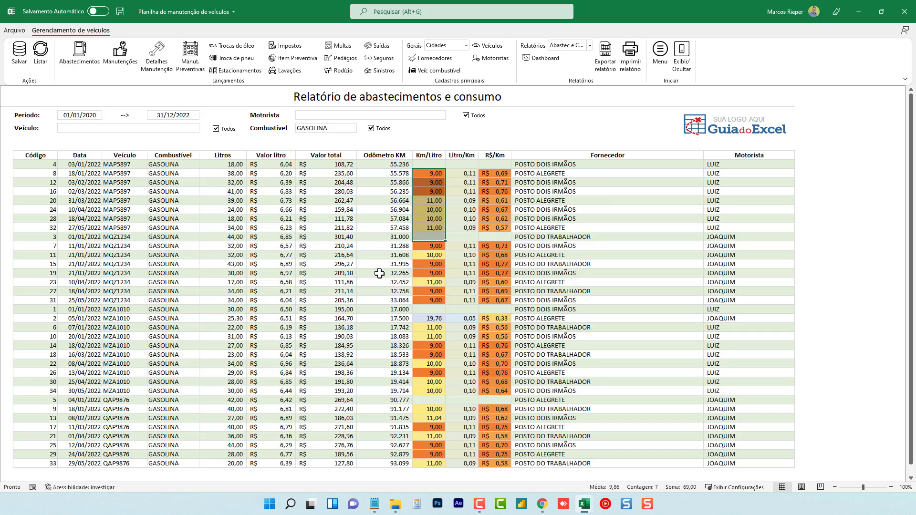
click(380, 273)
scroll(406, 230, down, 2)
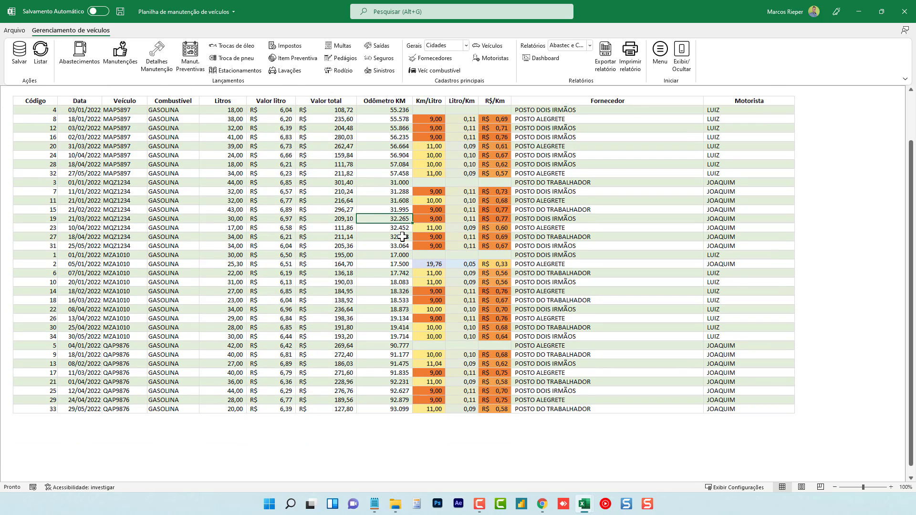
scroll(402, 237, up, 2)
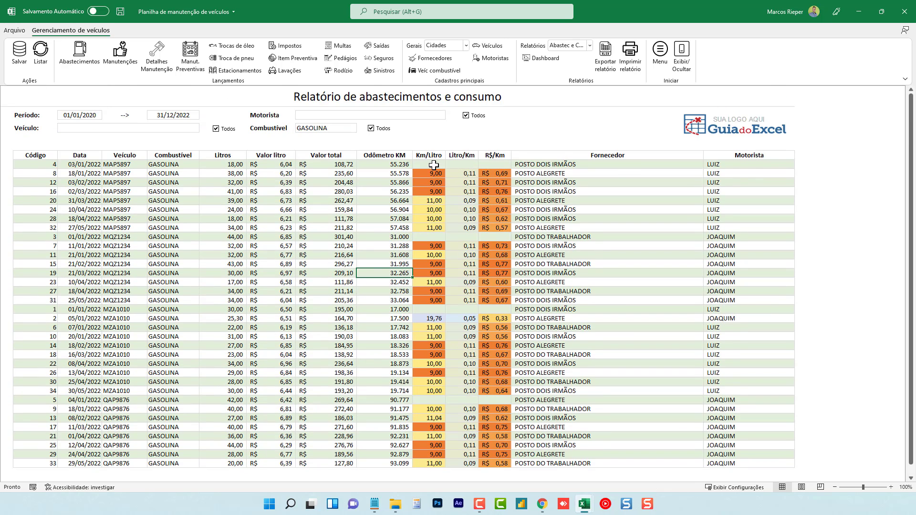
click(432, 164)
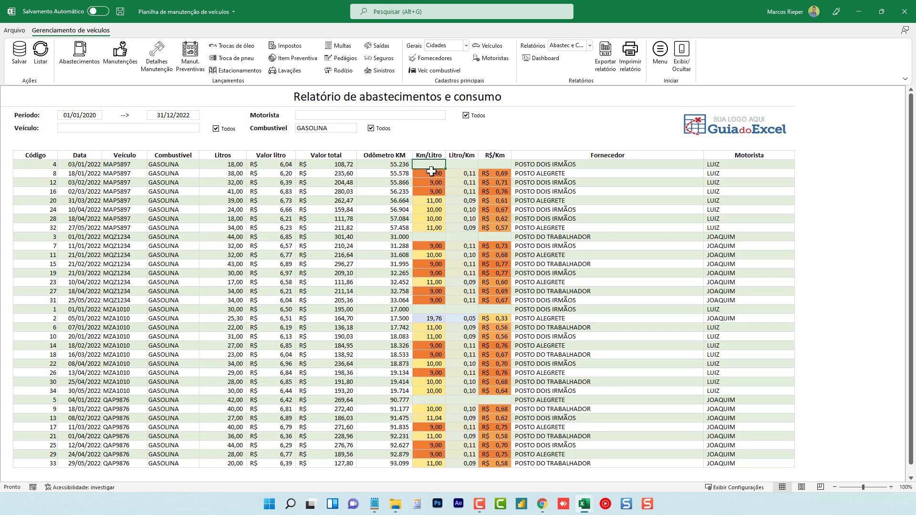
click(430, 173)
click(423, 185)
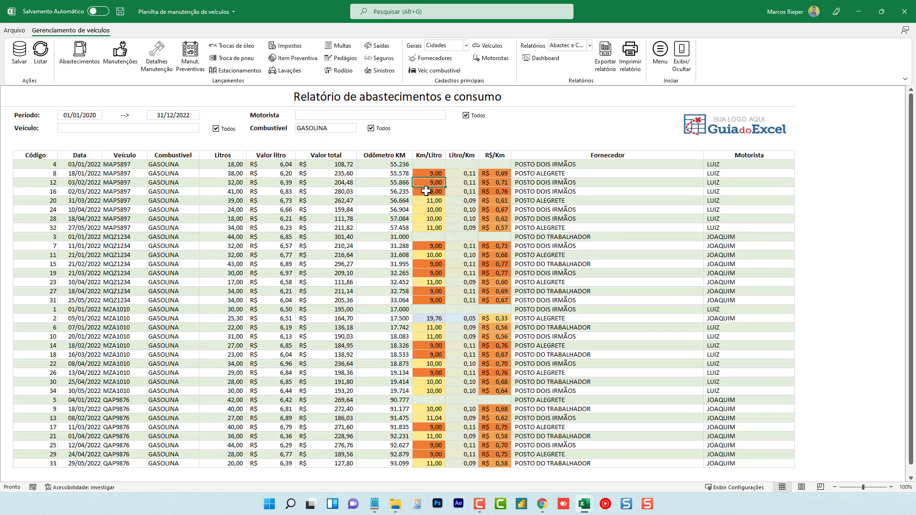
click(426, 192)
scroll(426, 311, down, 1)
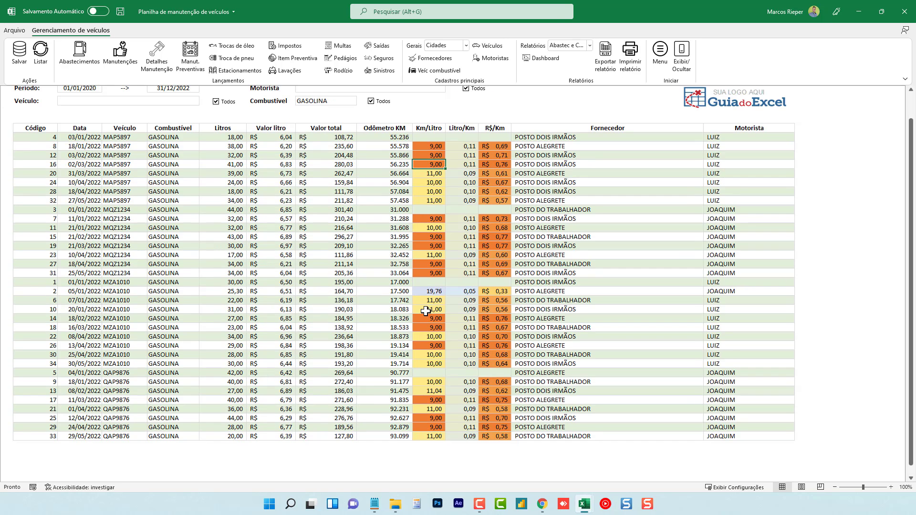
scroll(426, 309, up, 1)
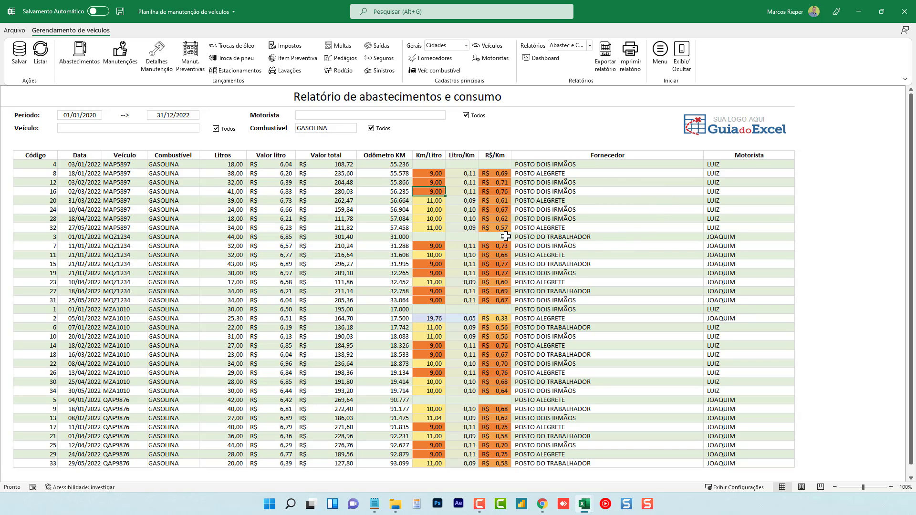
Export the refuelling and consumption report to a new workbook and review its Valor litro and Valor total columns.
click(606, 70)
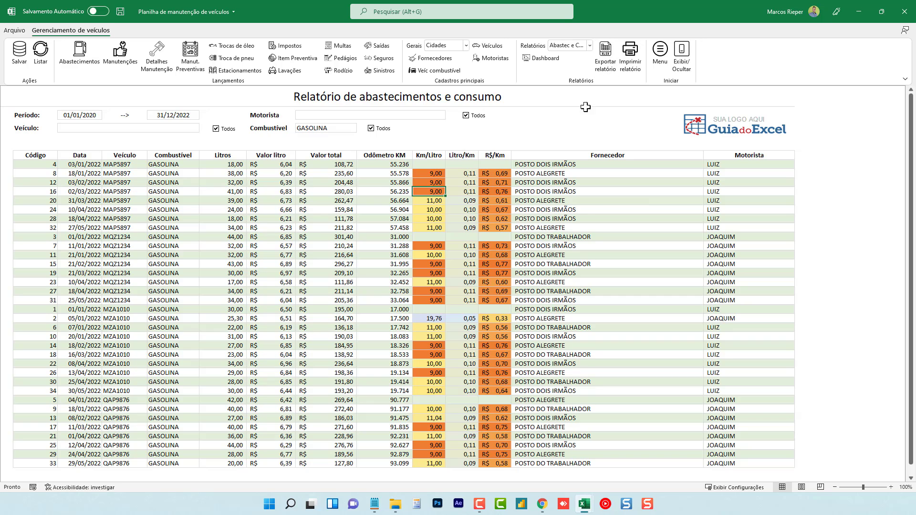
click(606, 61)
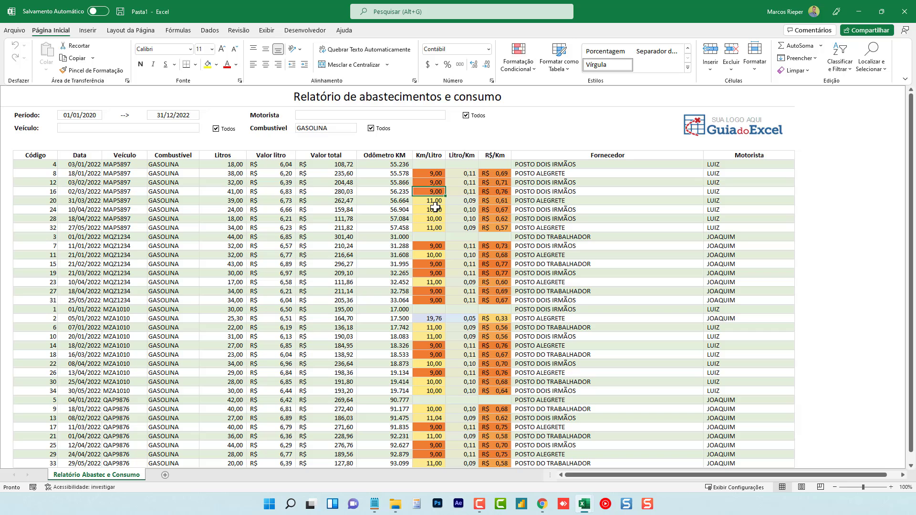
click(284, 217)
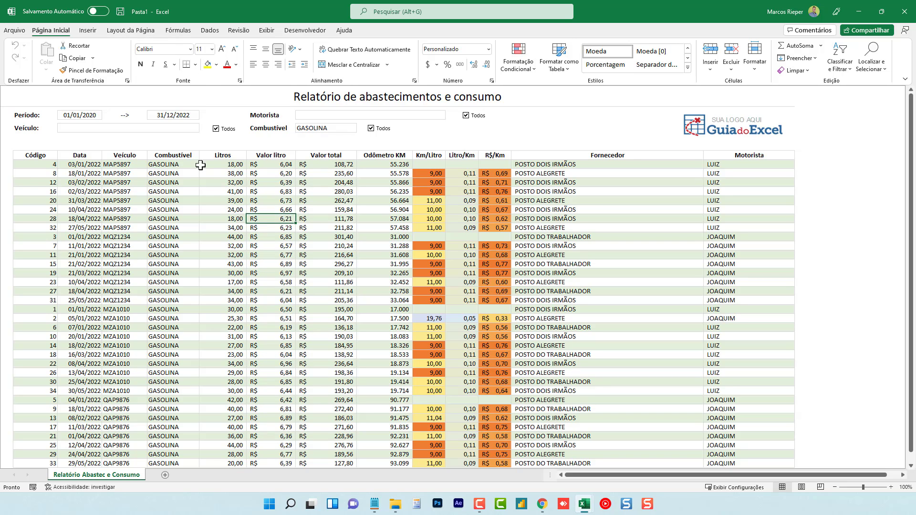
scroll(219, 198, down, 4)
scroll(219, 199, up, 4)
click(334, 183)
click(329, 238)
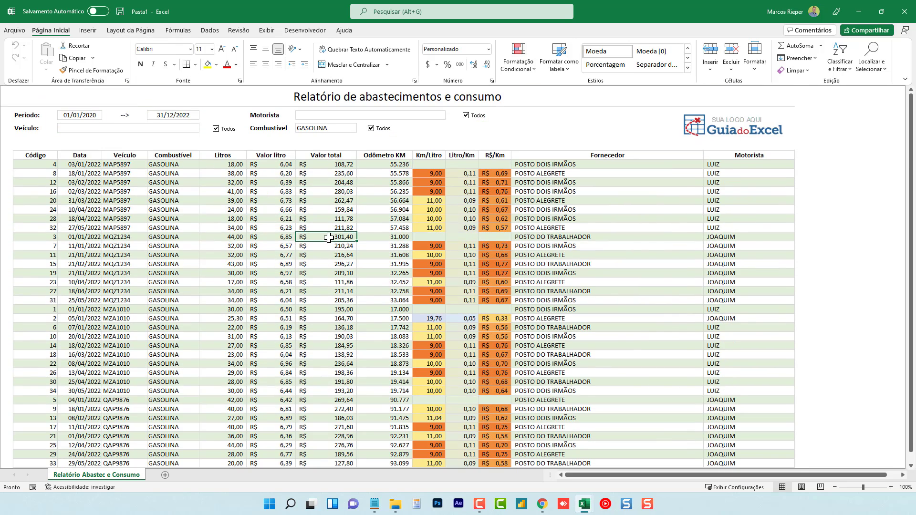
Insert a pivot table at A1 of a new sheet, using 'Relatório Abastec e Consumo'!$B$8:$N$42 as the source range.
click(165, 475)
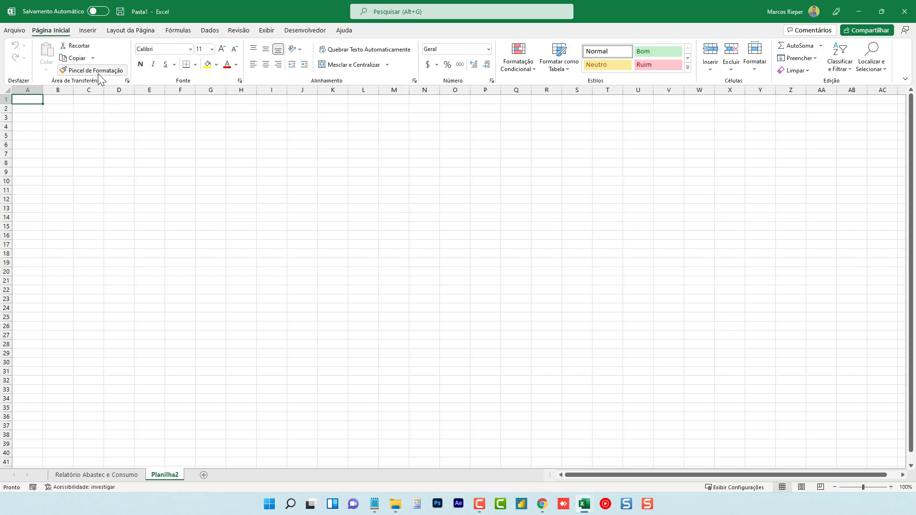
click(88, 30)
click(25, 53)
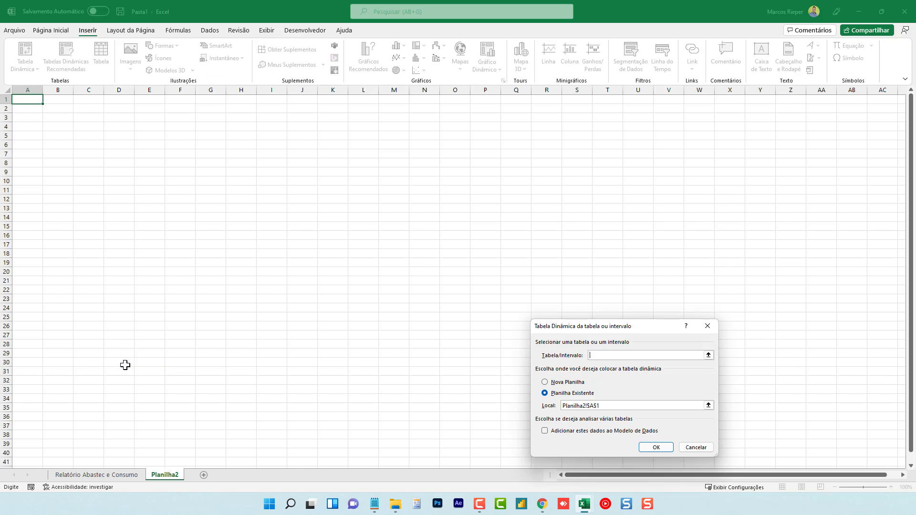
click(126, 474)
drag(41, 156, 732, 401)
click(656, 448)
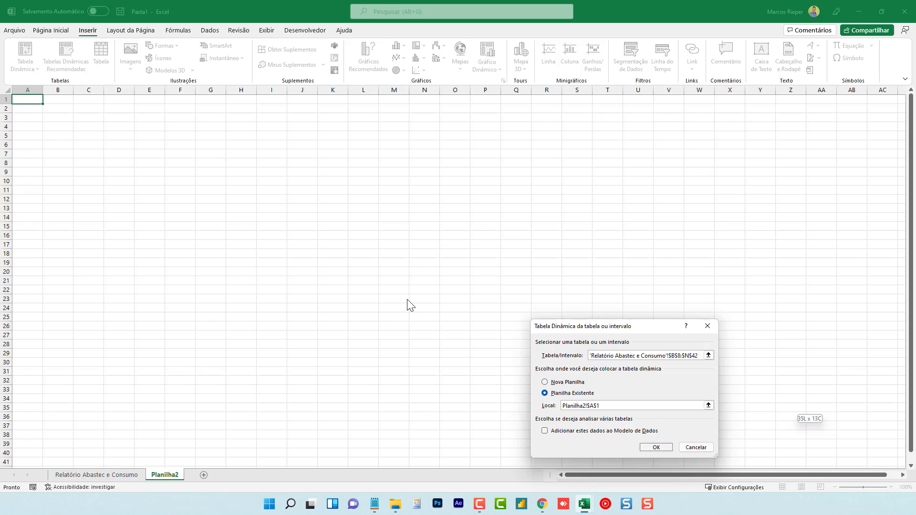
Place Veículo in the pivot table's rows and sum Litros and Valor total as its values.
drag(780, 153, 783, 415)
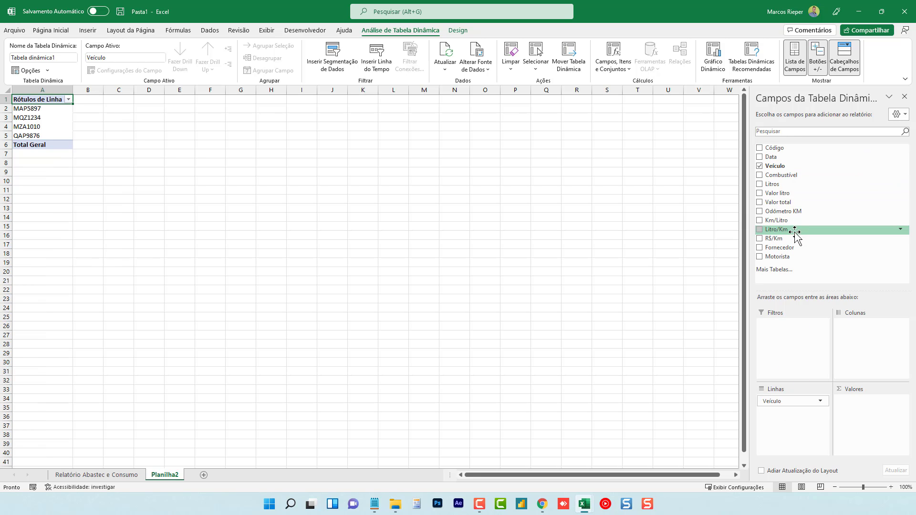
drag(783, 186, 850, 408)
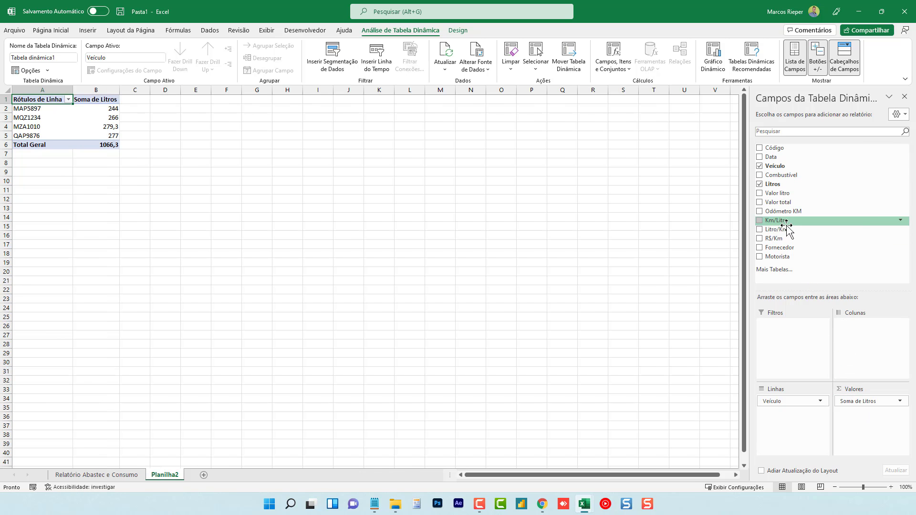
drag(780, 202, 861, 425)
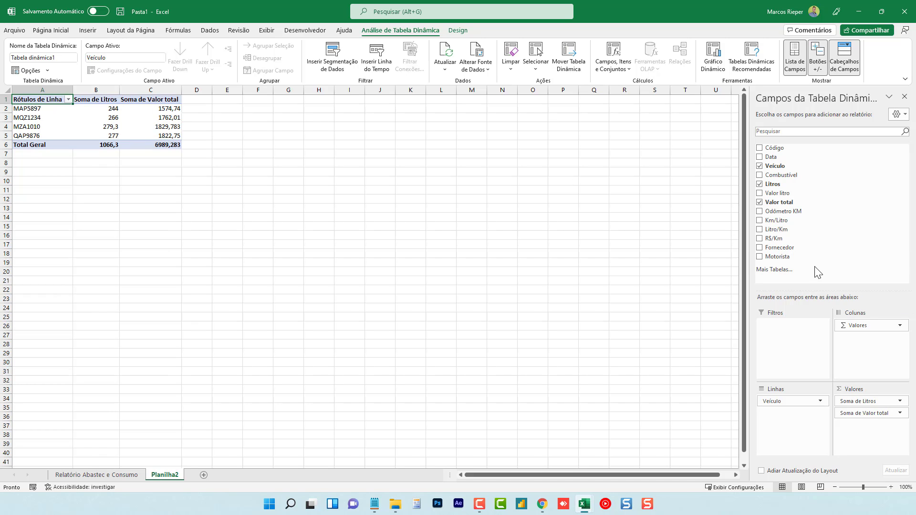
Close the exported workbook and return to the refuelling report in the fleet management workbook.
click(903, 18)
click(487, 303)
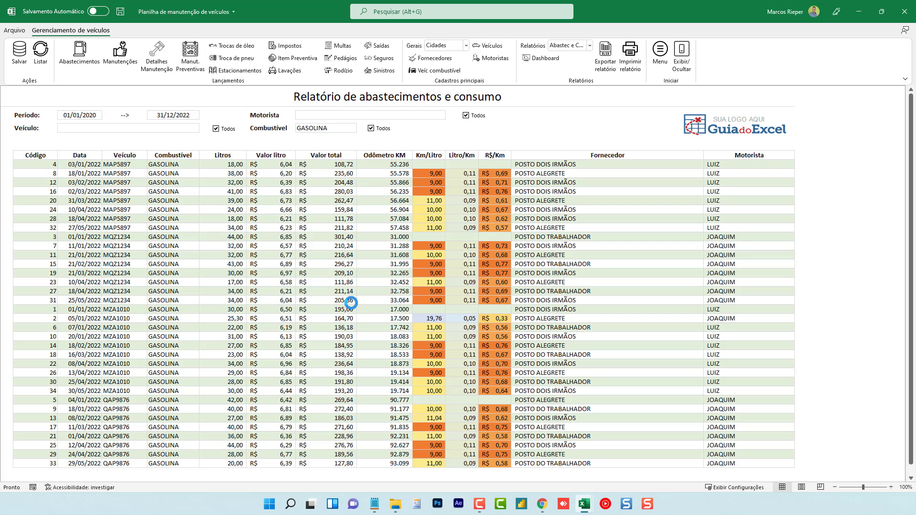
click(361, 200)
Open the Estacionamentos report, set its period end date to 31/12/2022 and list the parking records.
click(571, 48)
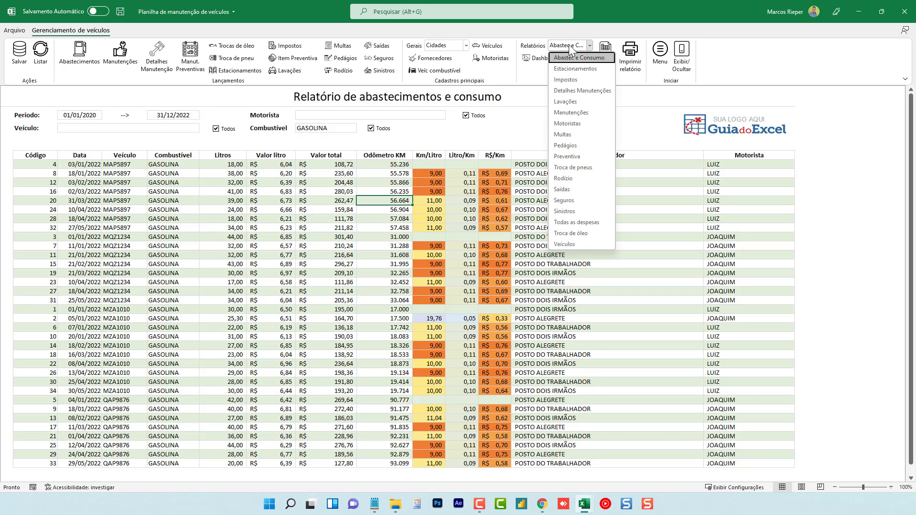
click(573, 70)
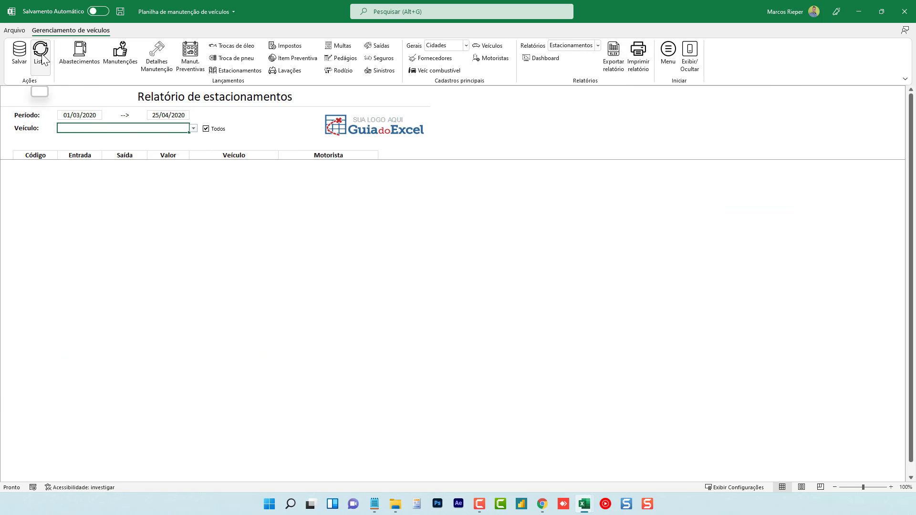
click(165, 115)
text(31)
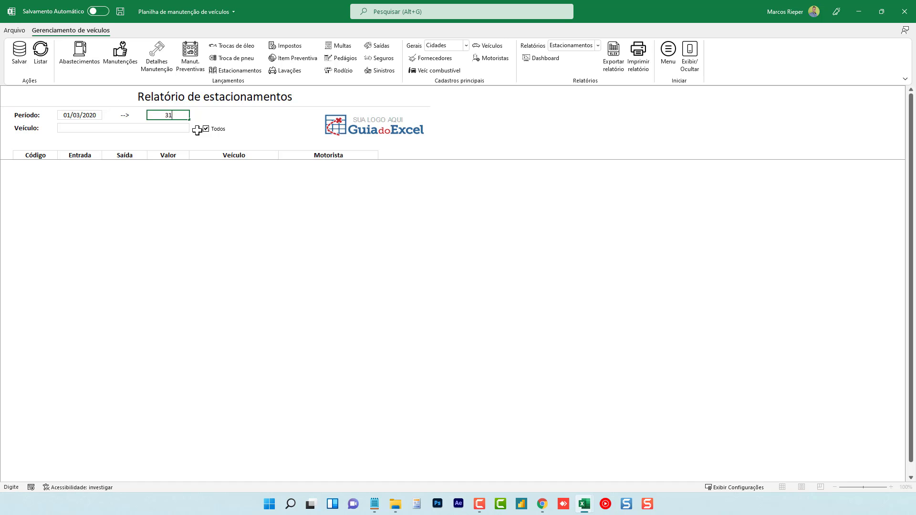
text(/12/2022)
key(Tab)
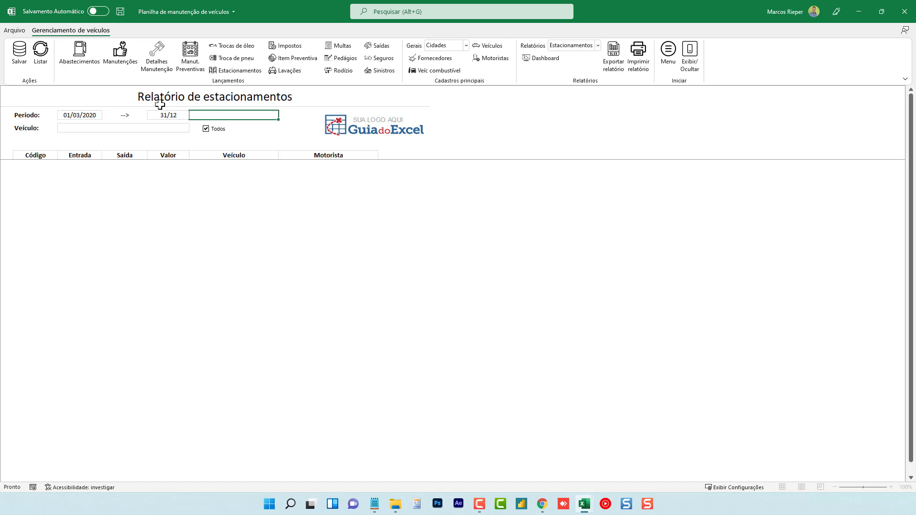
click(41, 53)
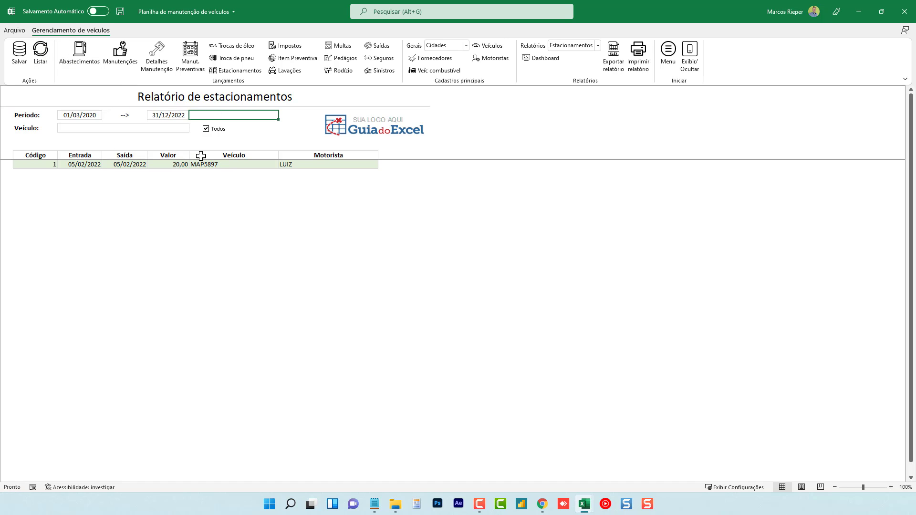
View the Impostos report, and open the Detalhes Manutenções report and list its maintenance items and services.
click(597, 46)
click(577, 80)
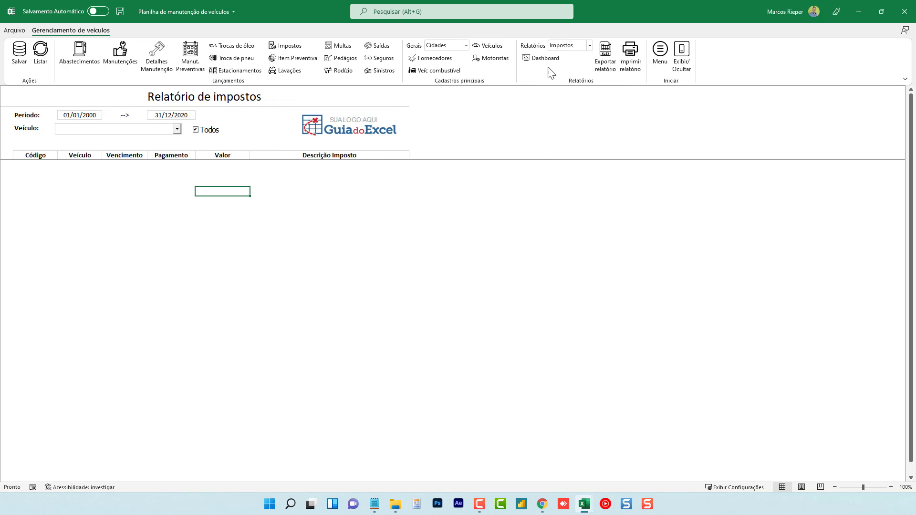
click(569, 51)
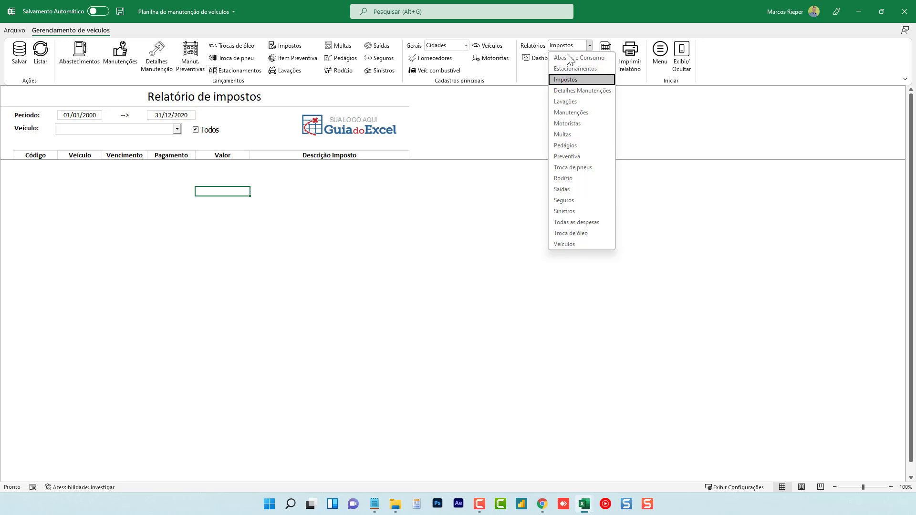
click(569, 91)
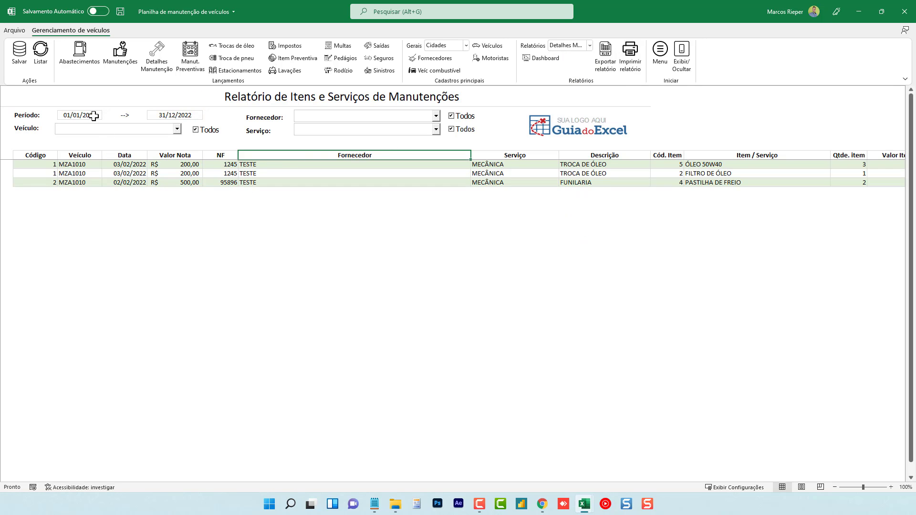
click(40, 51)
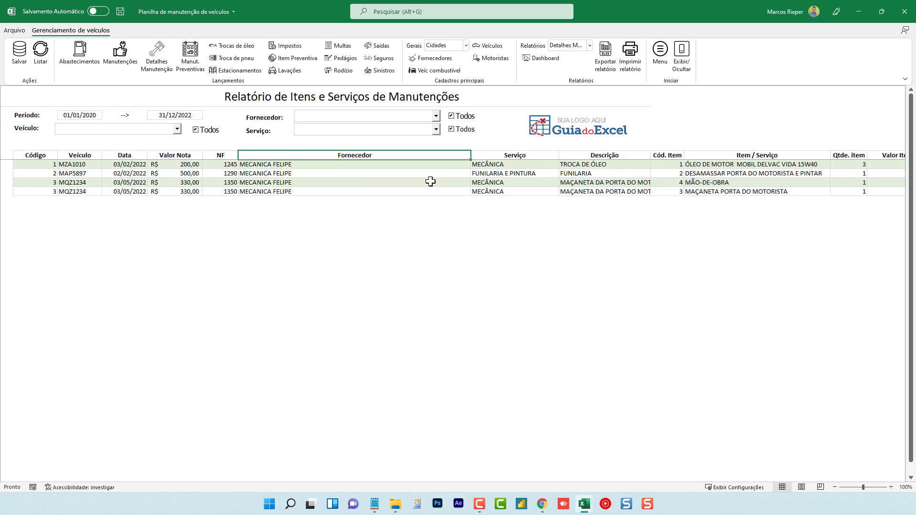
Examine the Serviço, Descrição, Item / Serviço and Valor Item columns of the maintenance details report.
drag(521, 164, 518, 191)
drag(605, 164, 608, 192)
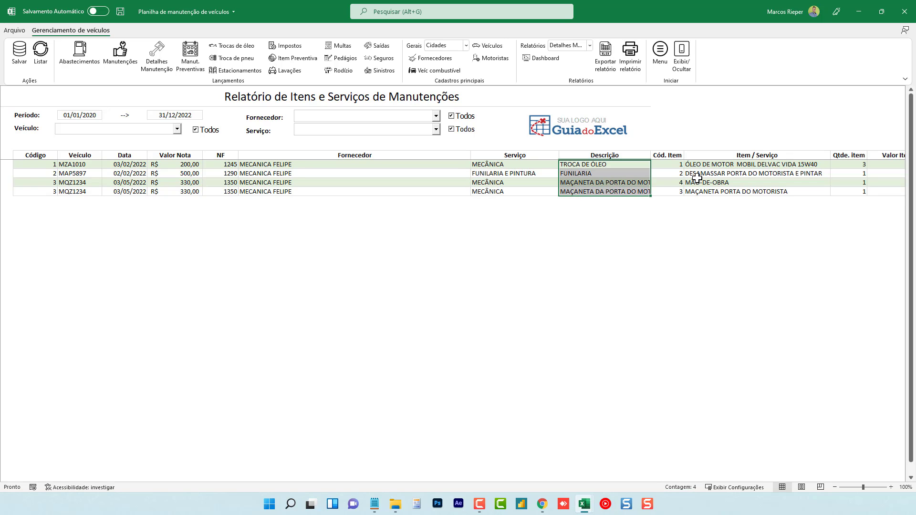
drag(735, 163, 731, 192)
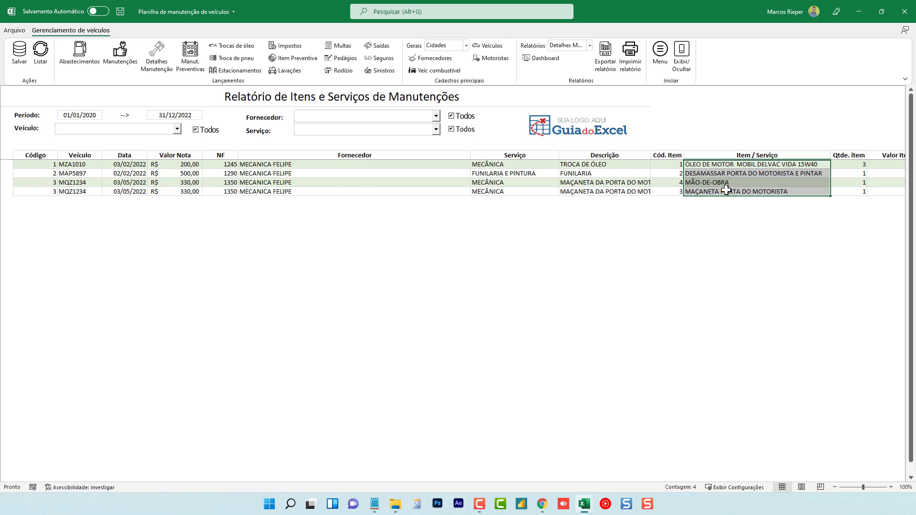
key(Right)
key(Right)
key(Right)
key(Right)
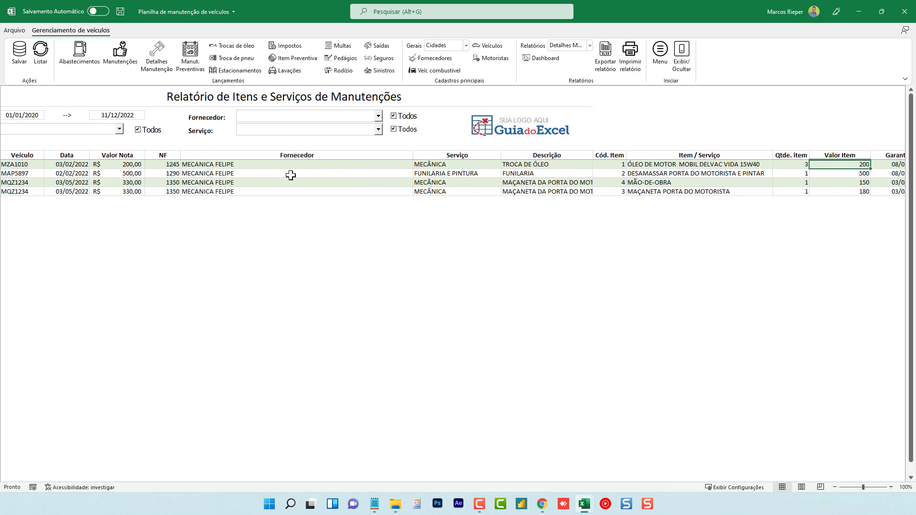
Review the individual item rows in the maintenance details report, including both rows of maintenance code 3.
drag(743, 174, 623, 193)
key(Left)
key(Left)
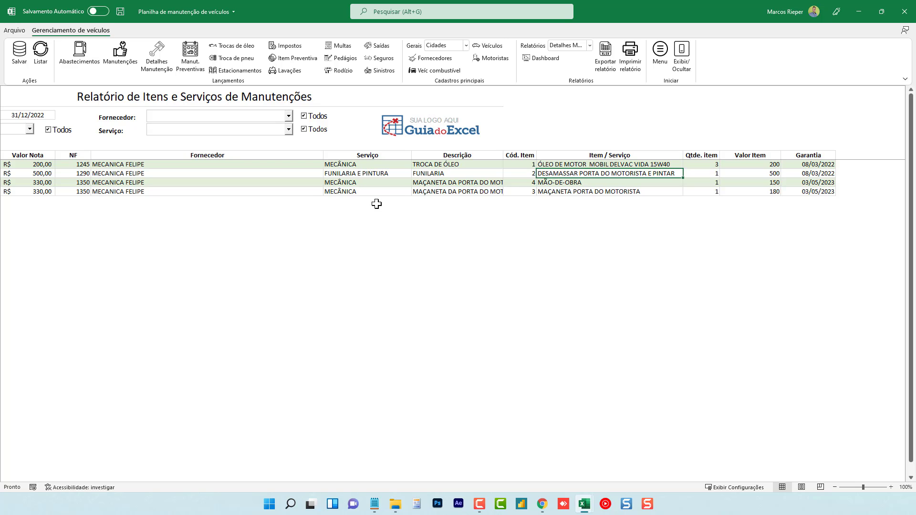
drag(750, 192, 45, 182)
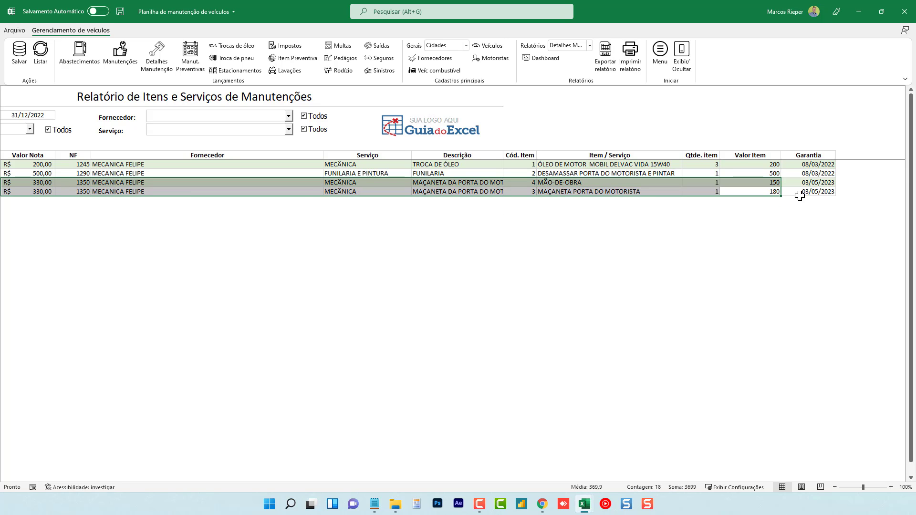
click(552, 191)
key(Left)
key(Left)
key(Home)
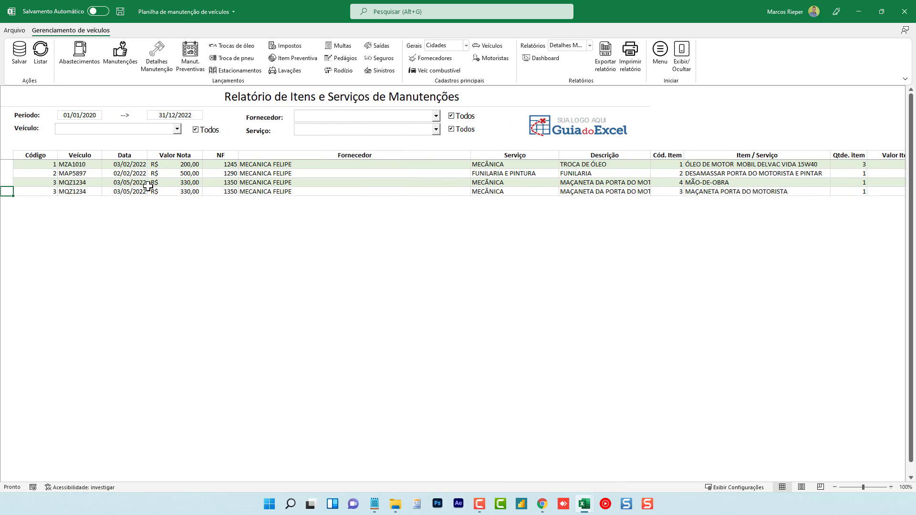
drag(47, 183, 521, 184)
click(522, 184)
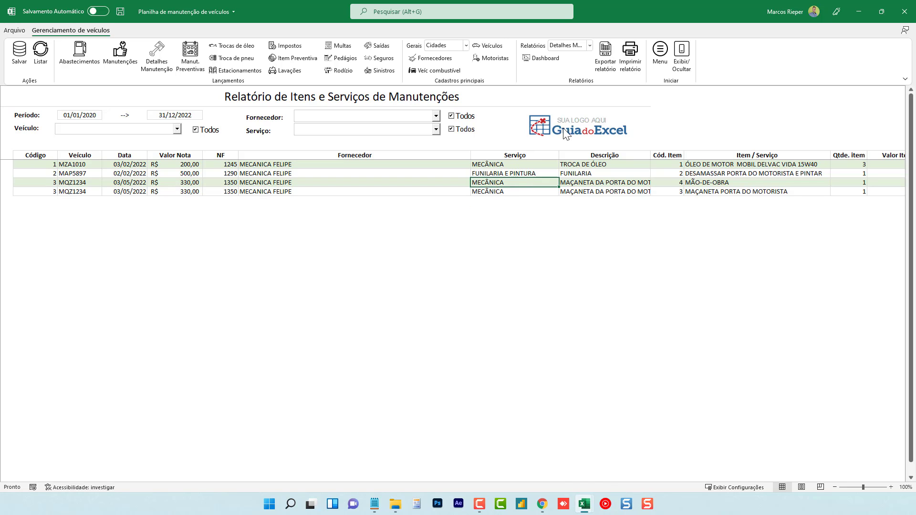
Open the Lavações report, set its period end date to 31/12/2022 and list the wash records.
click(575, 48)
click(578, 102)
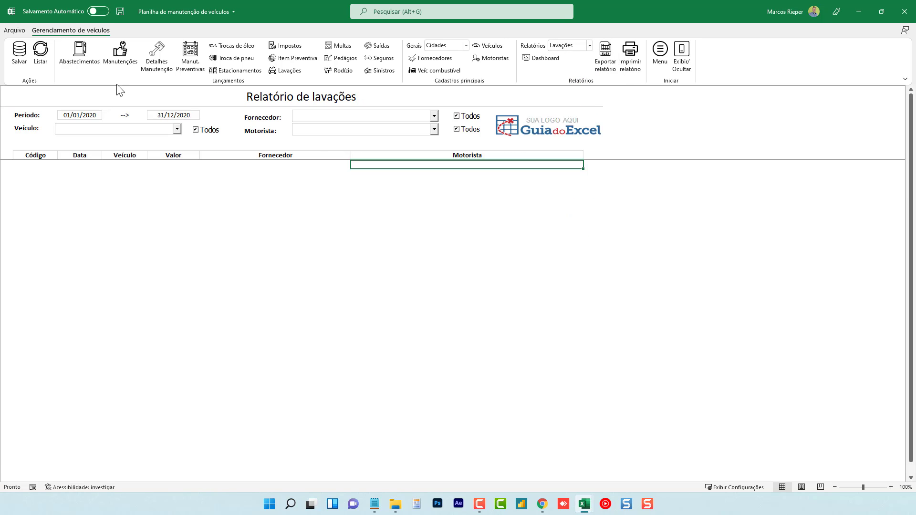
click(193, 115)
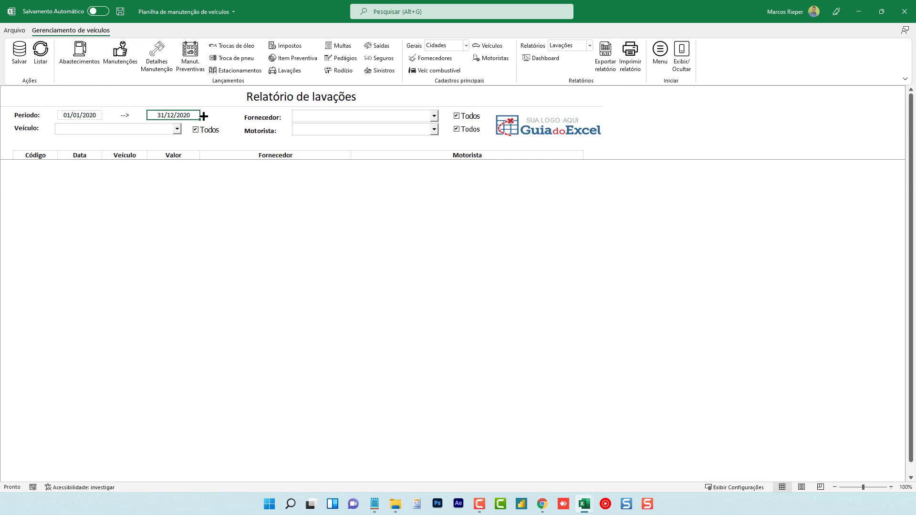
text(31/12/2022)
key(Return)
click(41, 53)
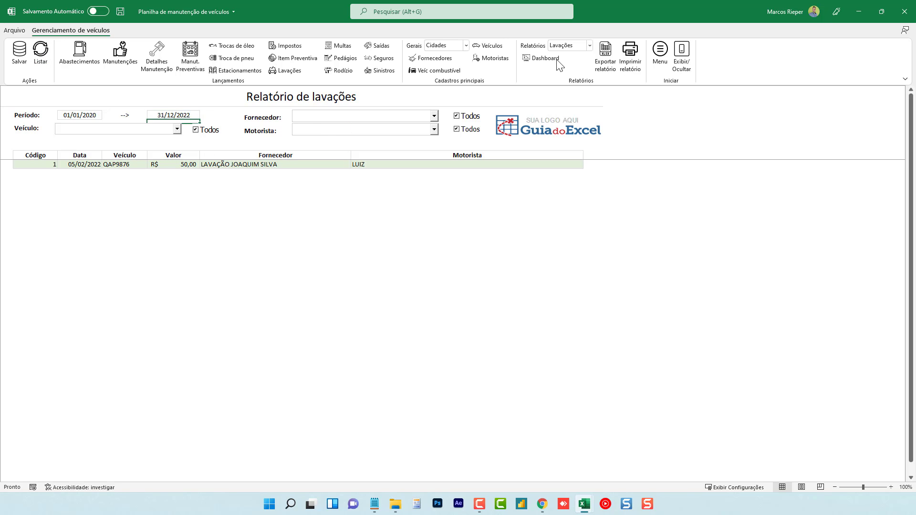
Open the Manutenções report, list its records and check the description of maintenance code 3.
click(589, 45)
click(576, 113)
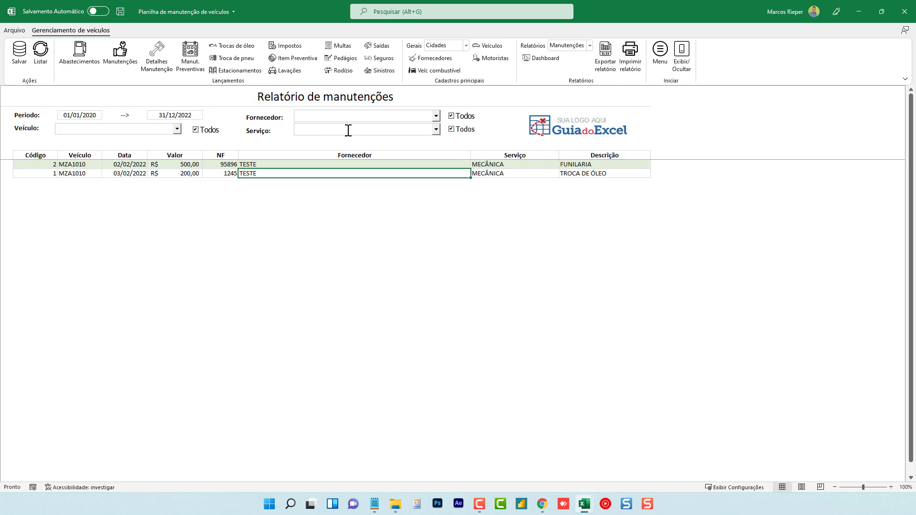
click(40, 53)
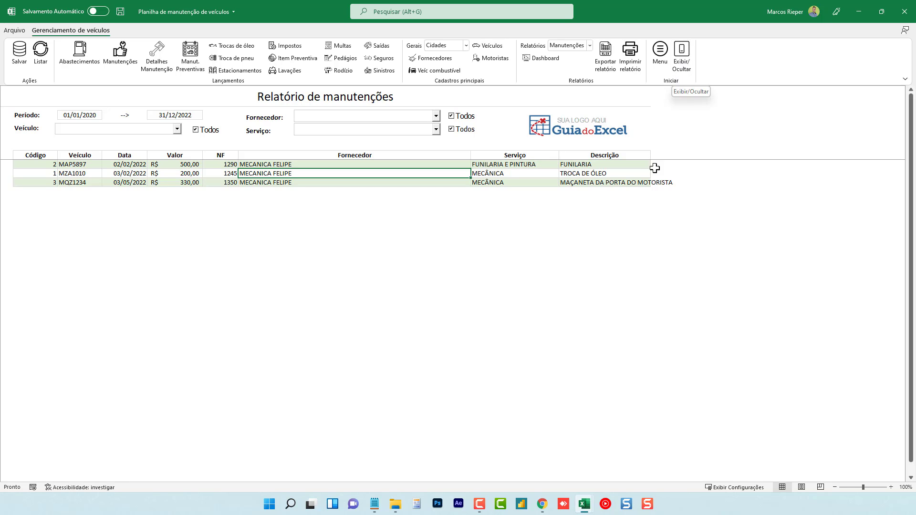
click(580, 185)
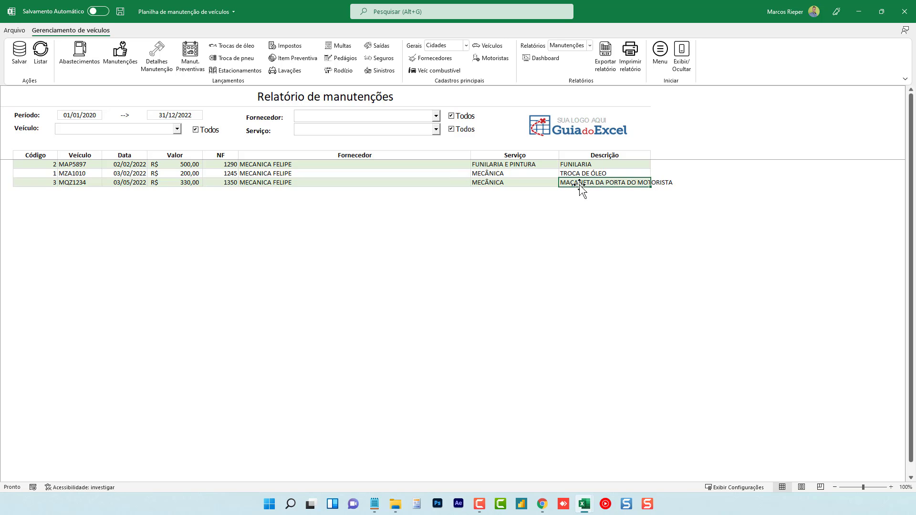
click(662, 181)
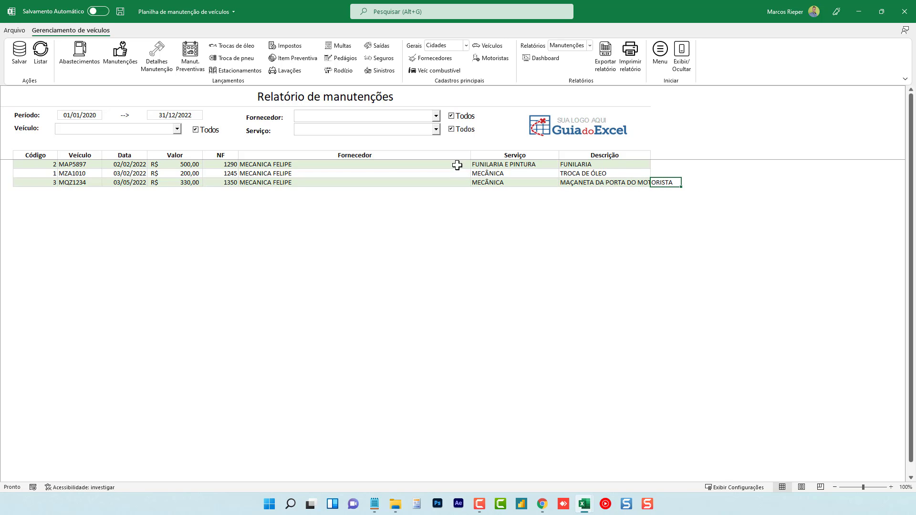
Show the column headings, widen the Descrição column to fit its longest text, hide the headings and relist the maintenance records.
click(683, 56)
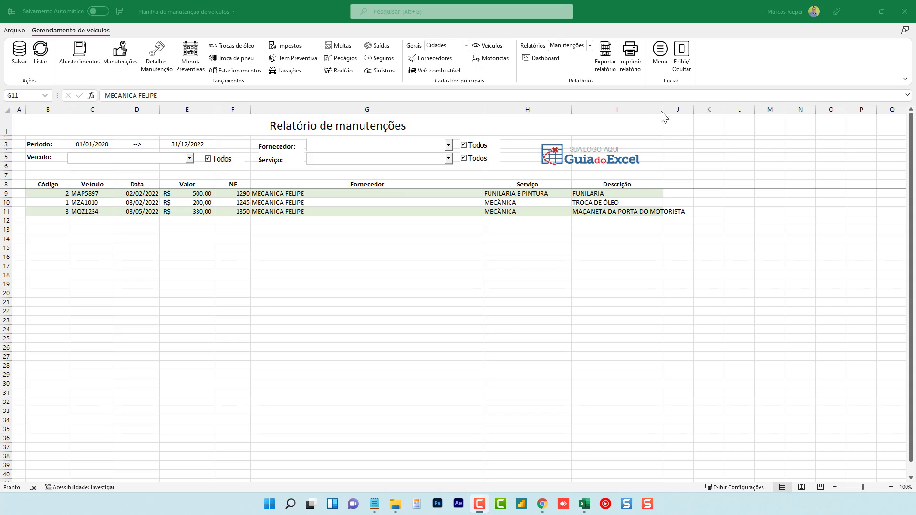
drag(663, 110, 694, 107)
click(632, 211)
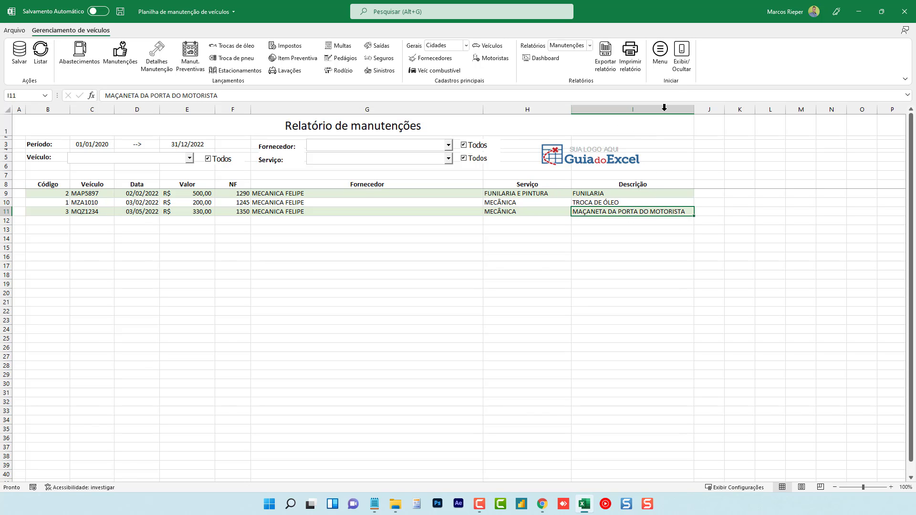
click(677, 61)
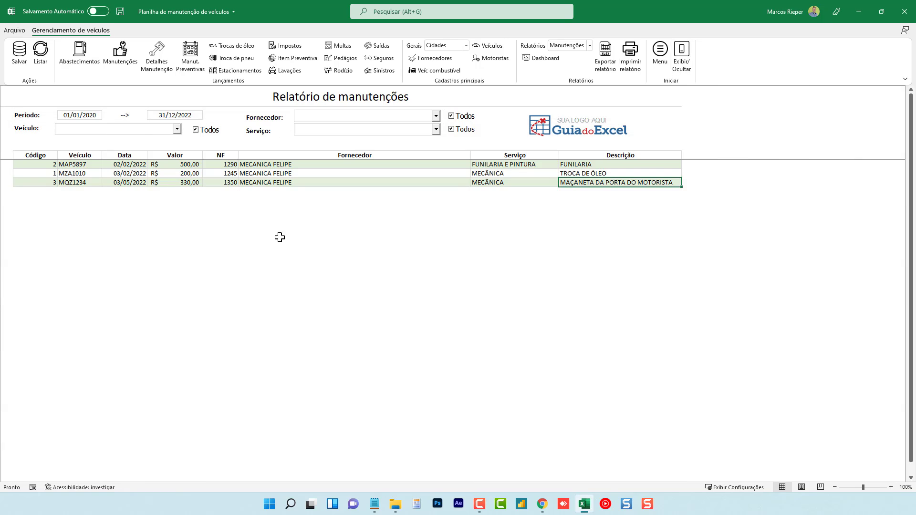
click(381, 183)
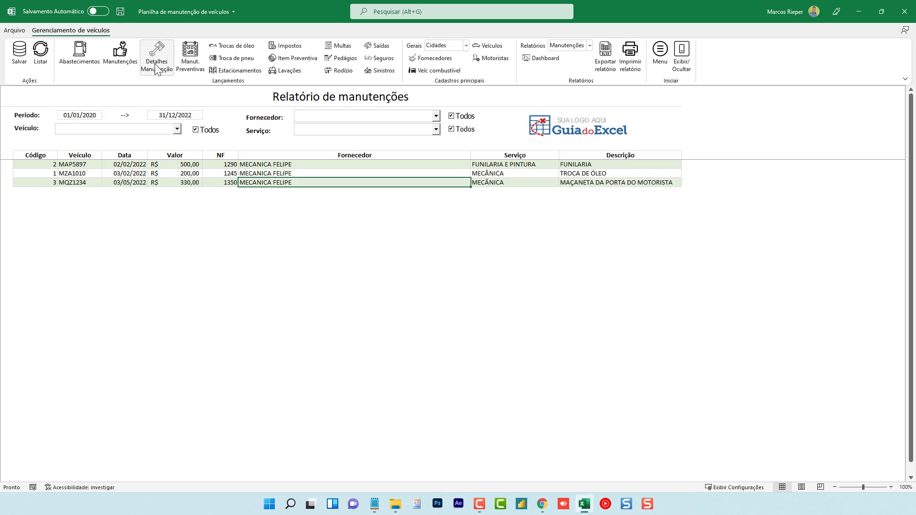
click(42, 50)
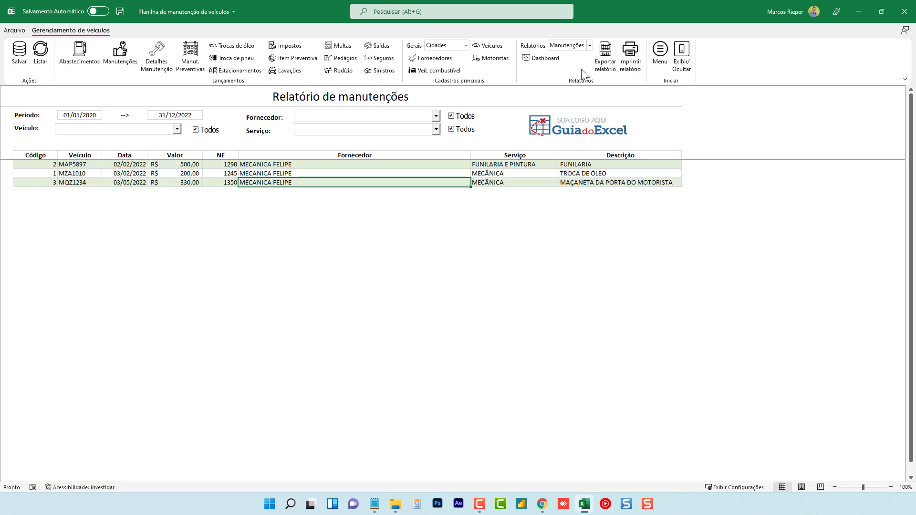
Open the Motoristas report and examine the drivers' licence and toxicology exam expiry dates.
click(590, 46)
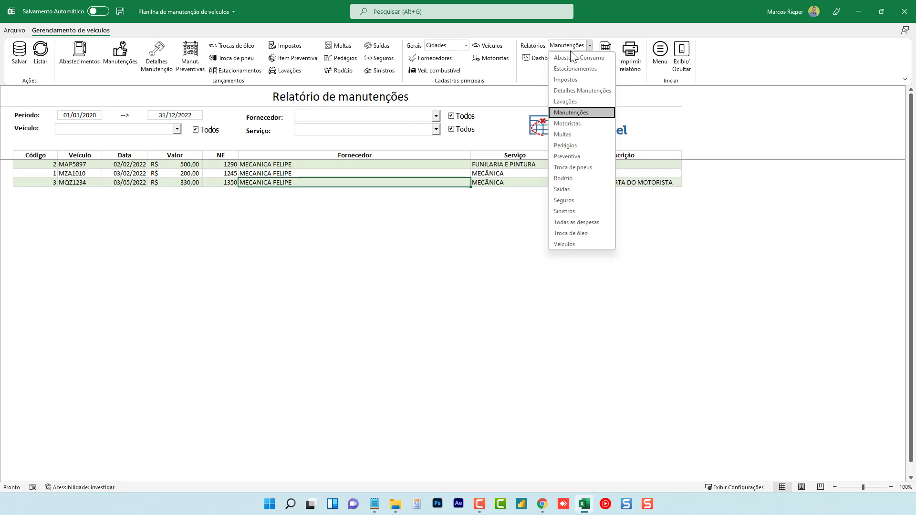
click(572, 123)
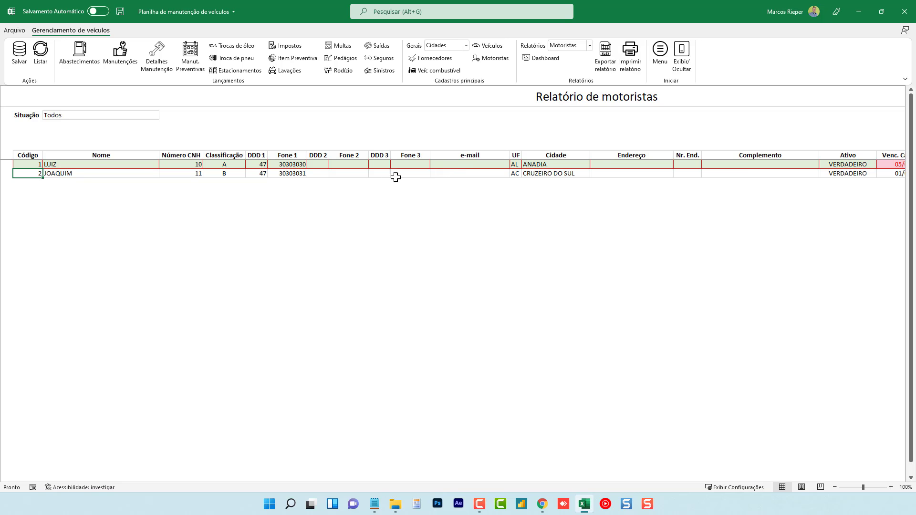
click(758, 165)
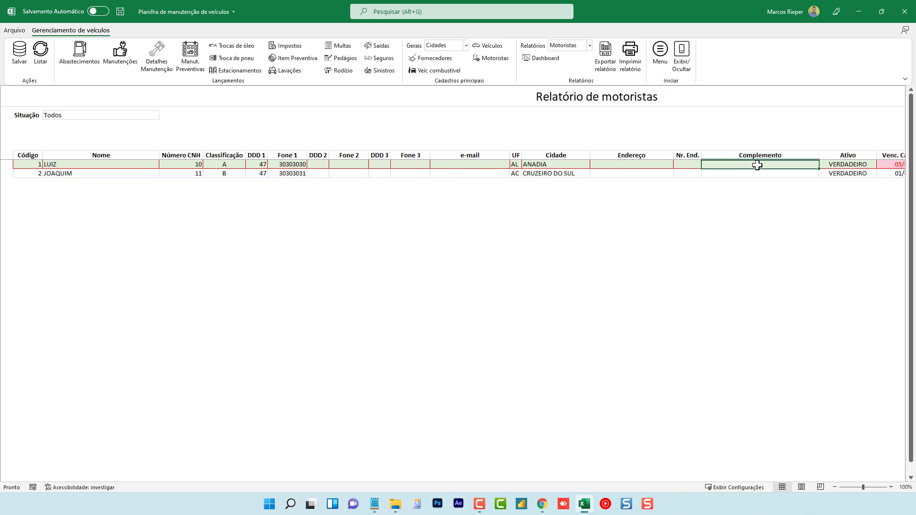
key(Right)
key(Right)
key(Right)
key(Right)
key(Right)
key(Right)
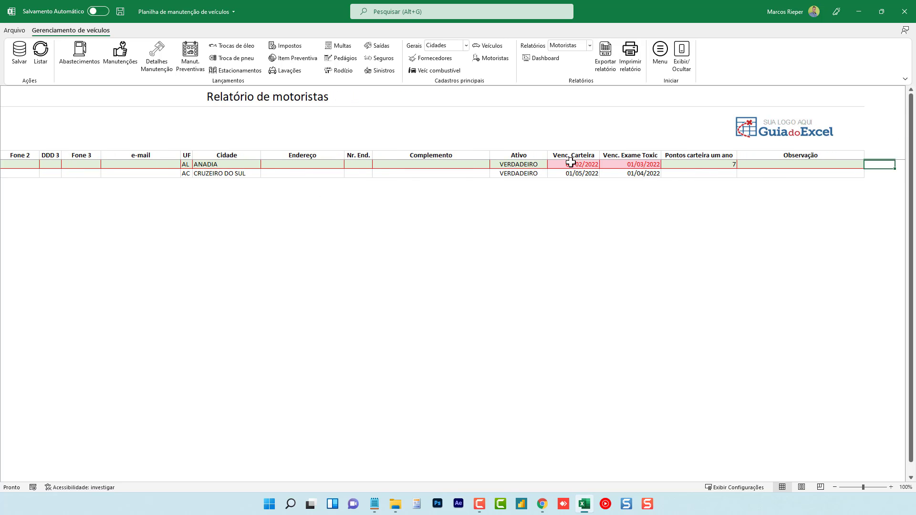
click(571, 164)
click(621, 164)
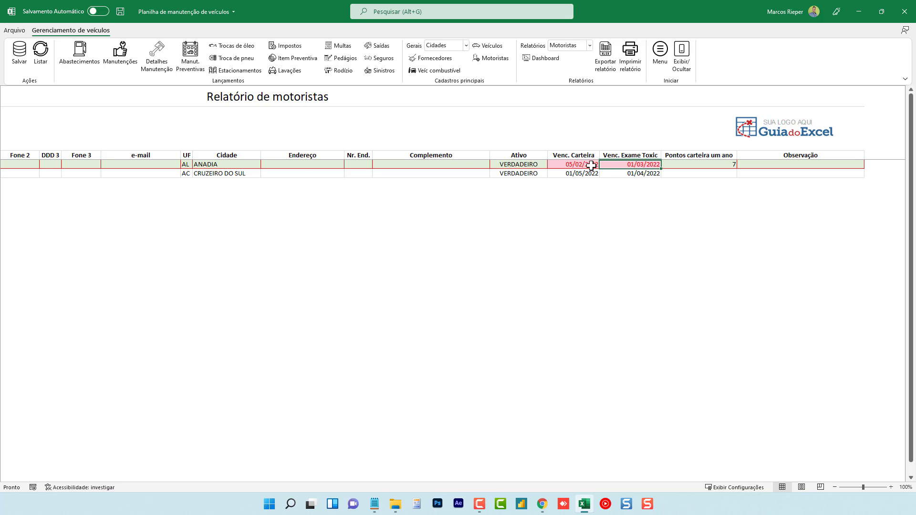
key(Home)
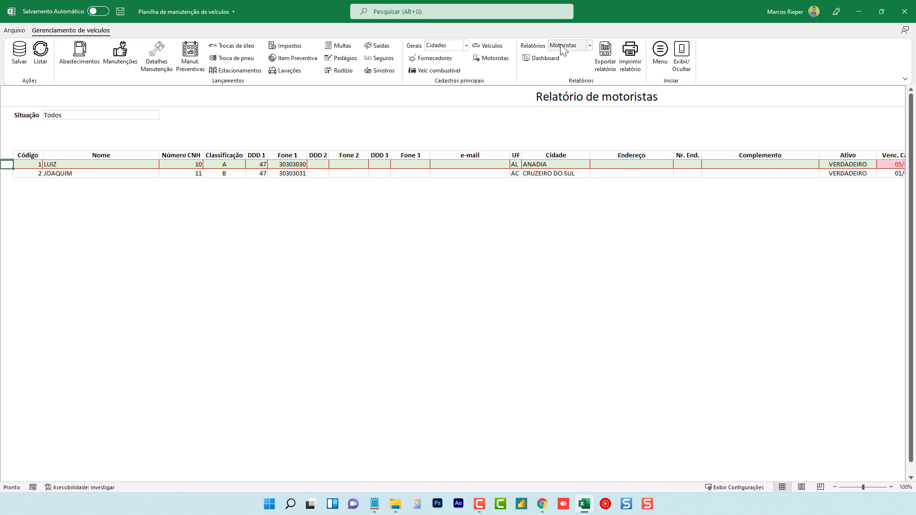
Open the Multas report and list the fines for the period ending 31/05/2022.
click(590, 45)
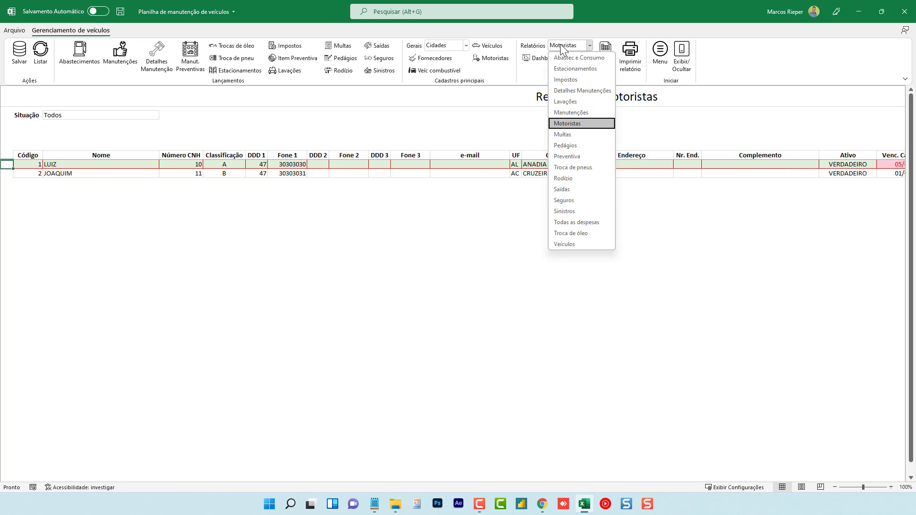
click(581, 134)
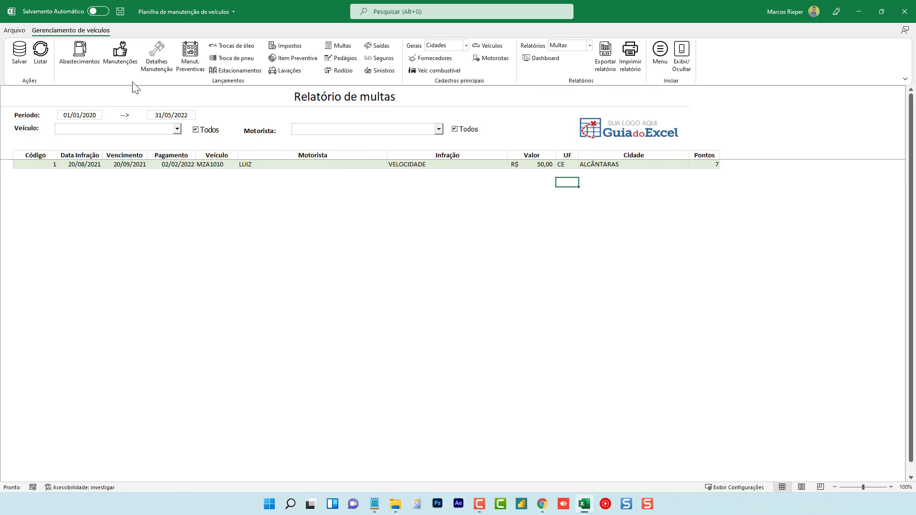
click(162, 115)
click(40, 52)
Open the Pedágios report and list the toll records for the period 01/01/2020 to 31/12/2022.
click(578, 46)
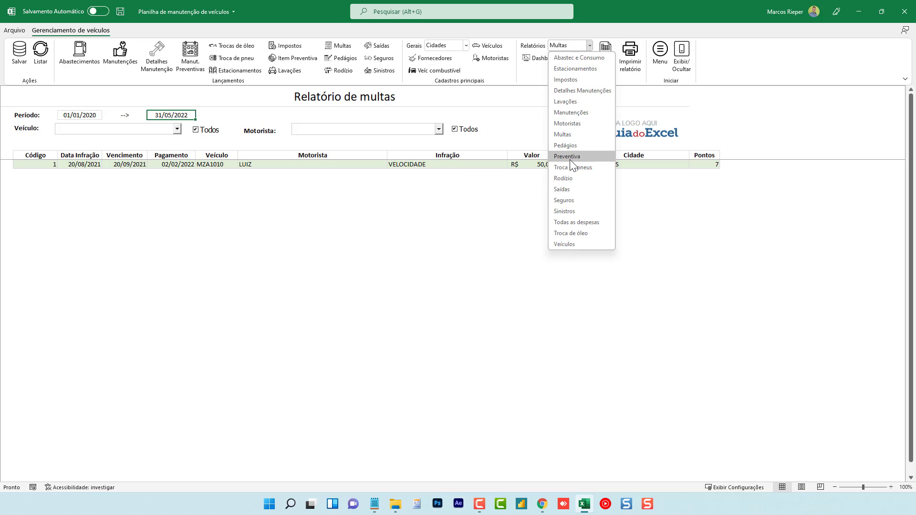
click(567, 146)
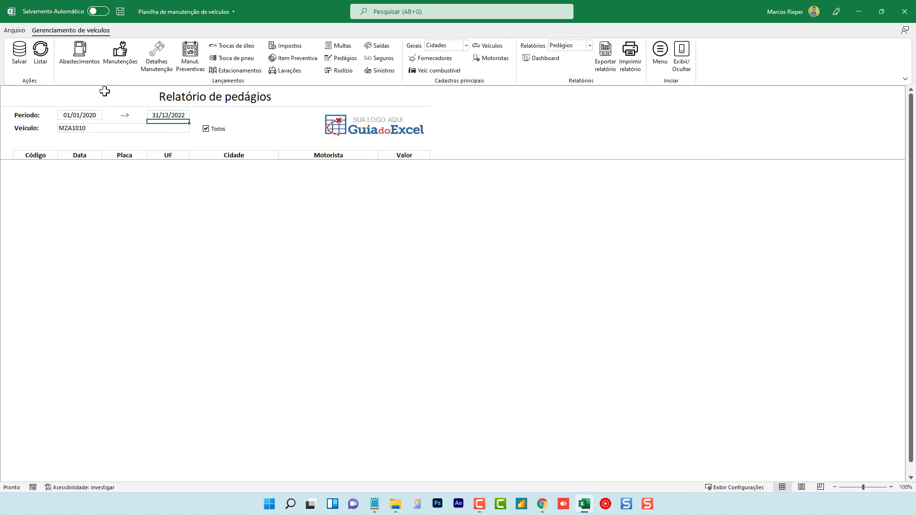
click(38, 54)
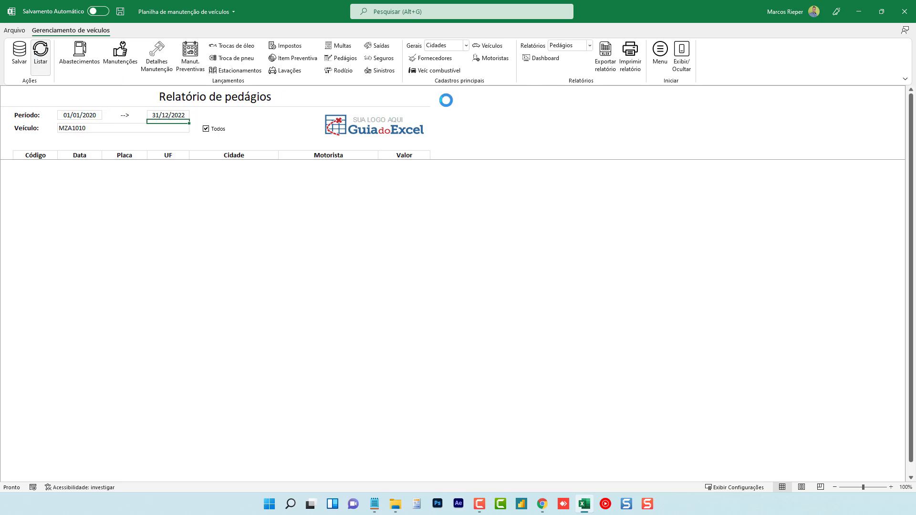
Open the Preventiva report of preventive maintenance.
click(571, 46)
click(571, 160)
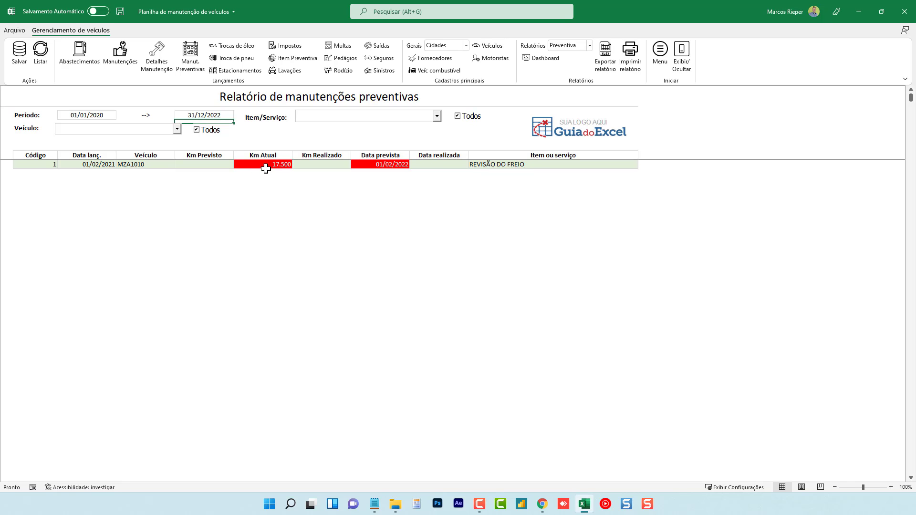
Examine the current mileage and the planned date of the brake overhaul in the preventive maintenance report.
click(261, 167)
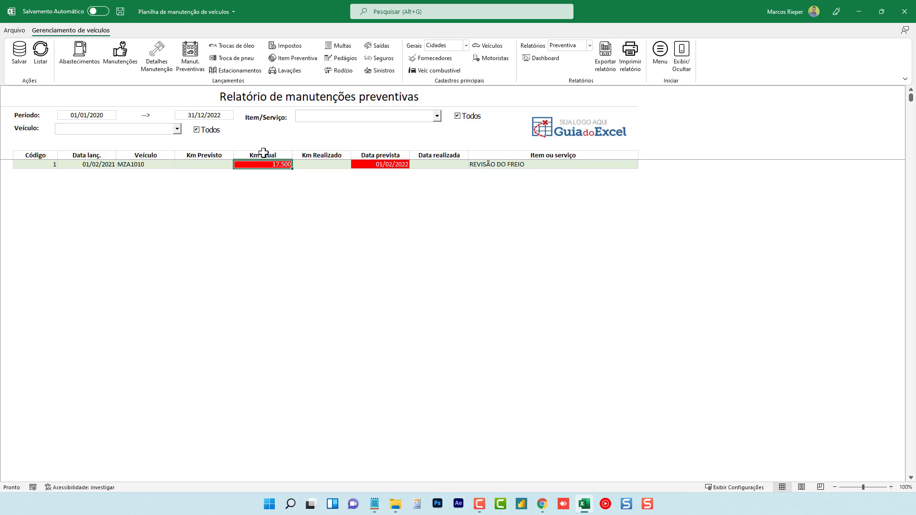
click(396, 164)
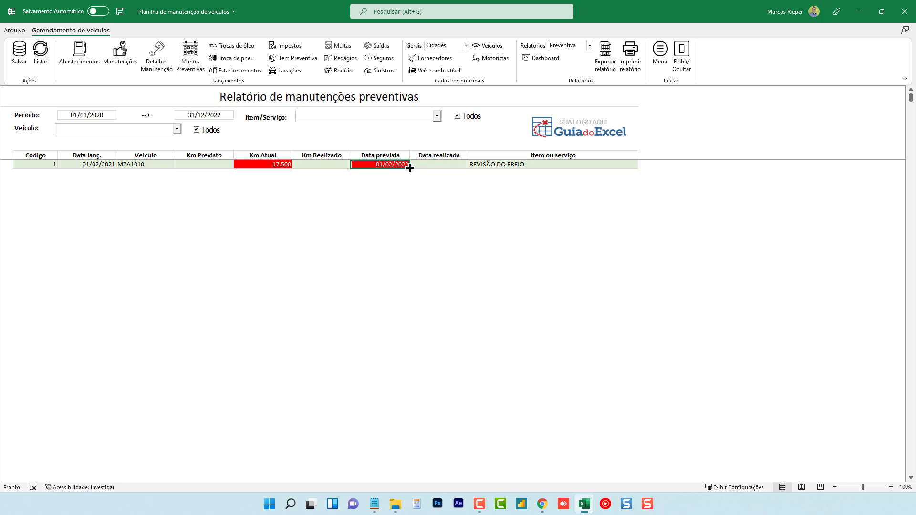
Open the Troca de pneus report and list the tyre changes for the period 01/01/2020 to 31/12/2022.
click(567, 46)
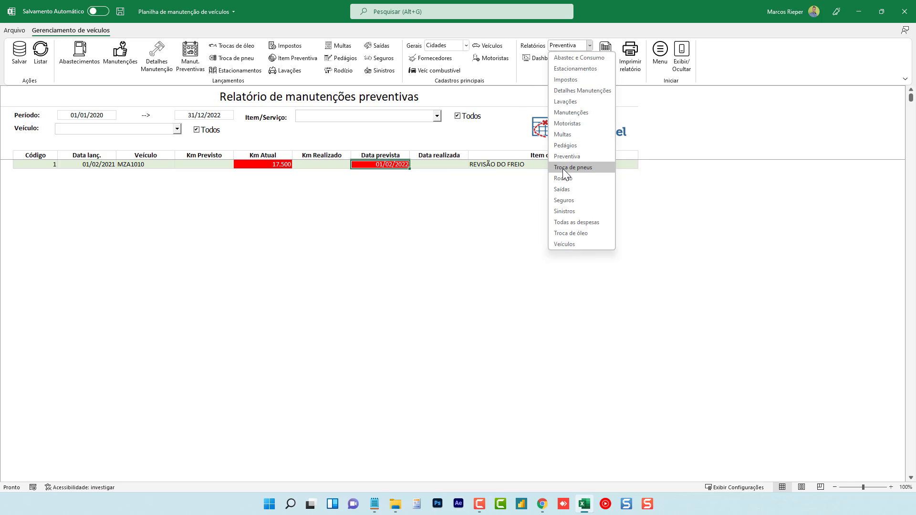
click(562, 168)
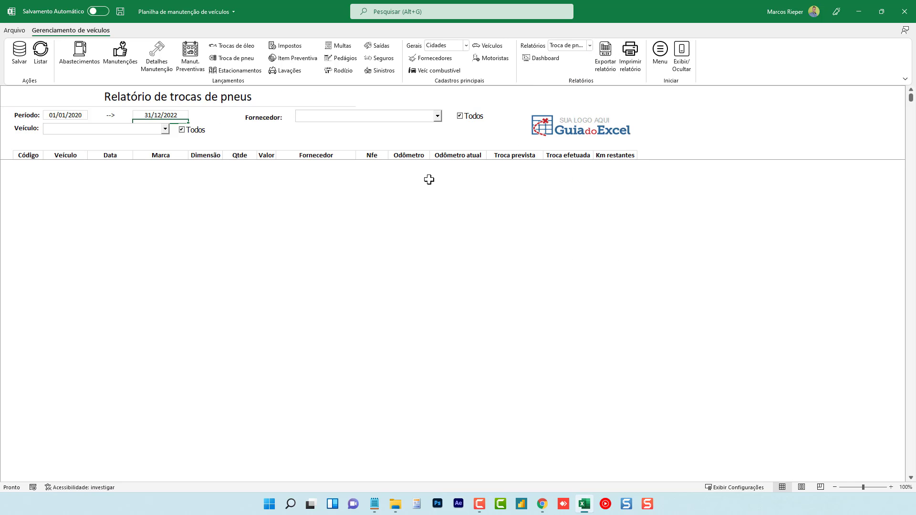
click(39, 53)
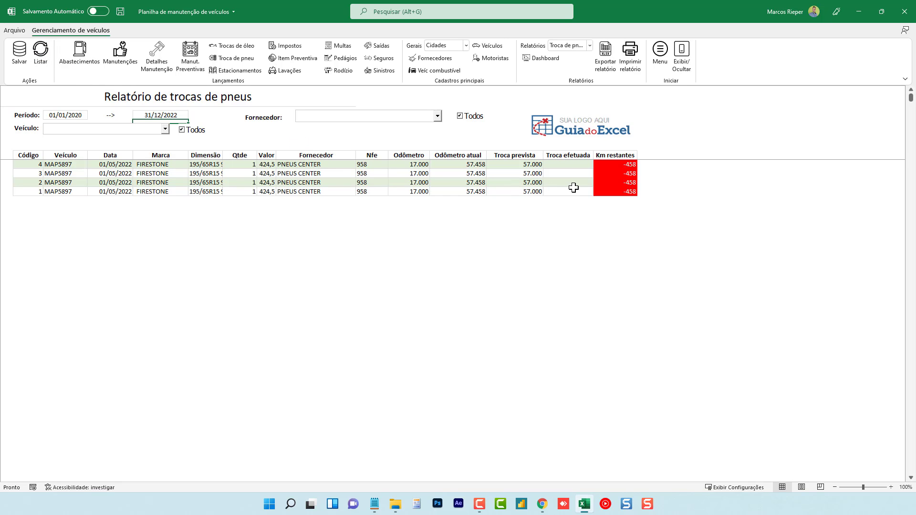
Examine the remaining km, current odometer and planned change columns of the listed tyre changes.
click(537, 183)
drag(625, 165, 625, 190)
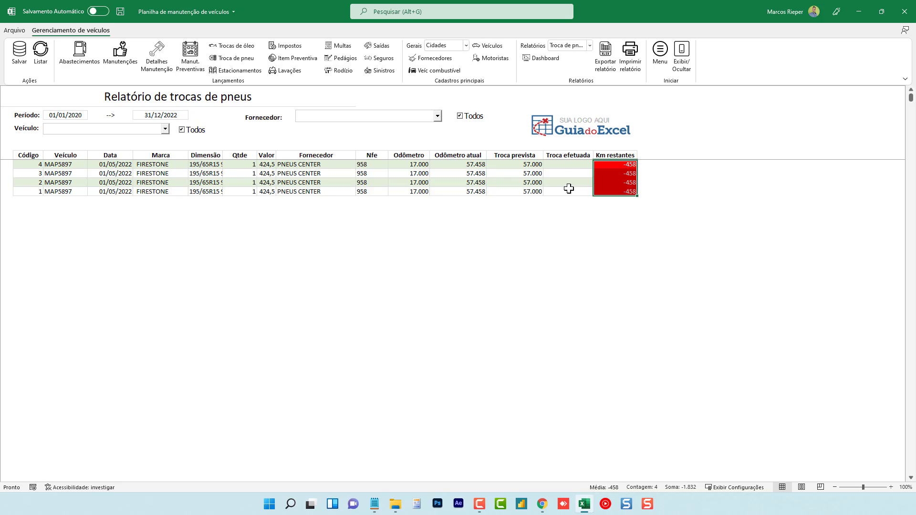
drag(466, 166, 468, 192)
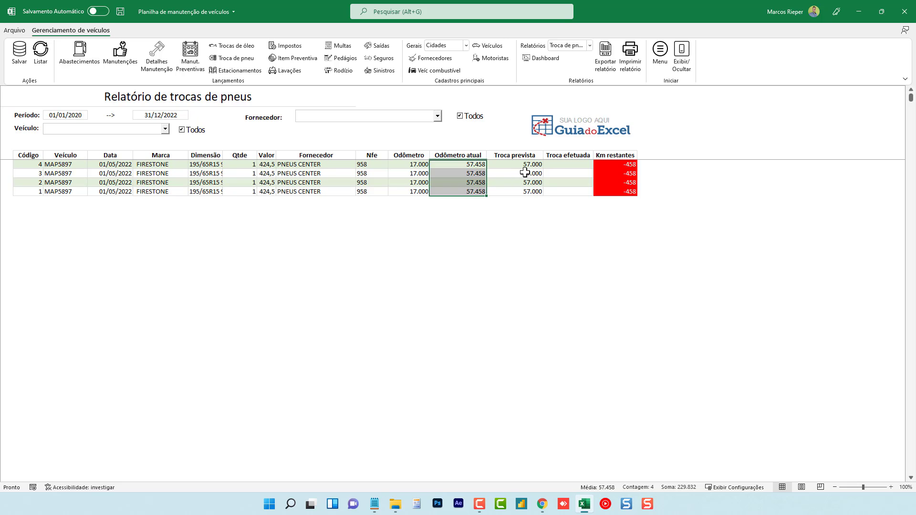
drag(525, 165, 522, 190)
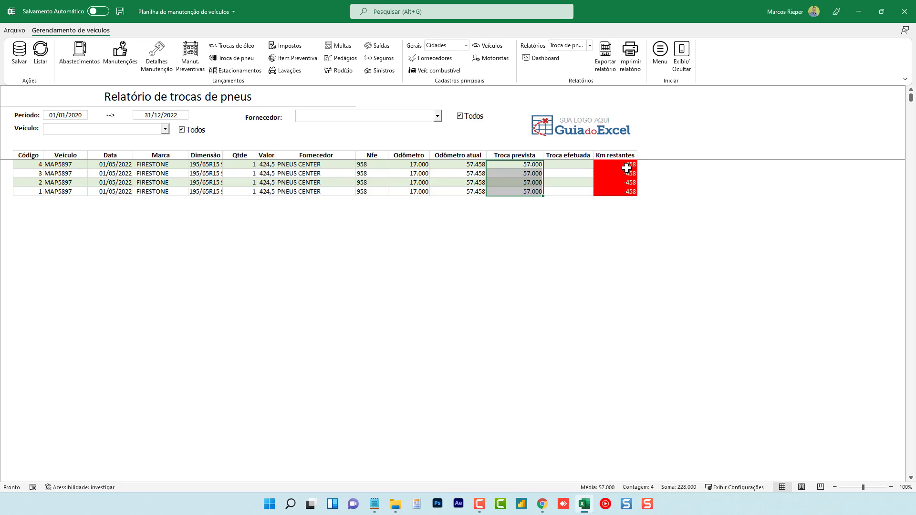
Open the Rodízio report and list the tyre rotations for the period 01/01/2020 to 31/12/2022.
click(576, 46)
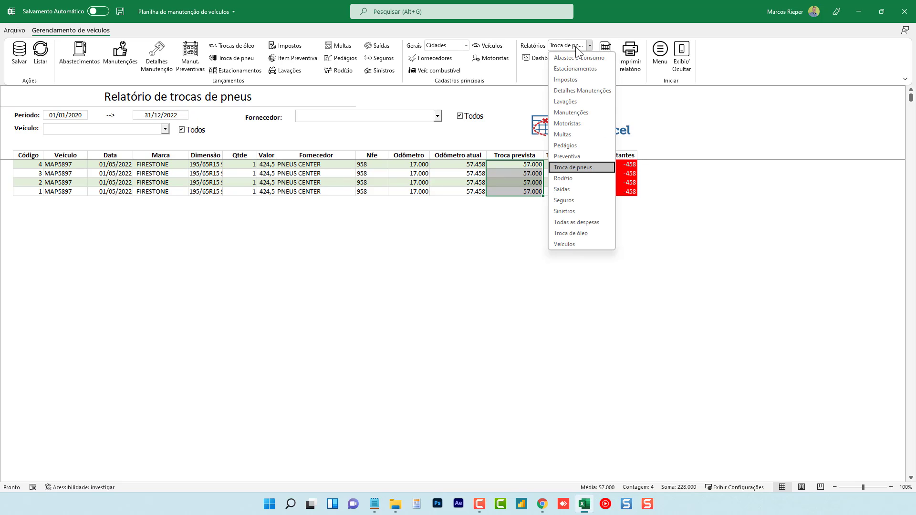
click(572, 178)
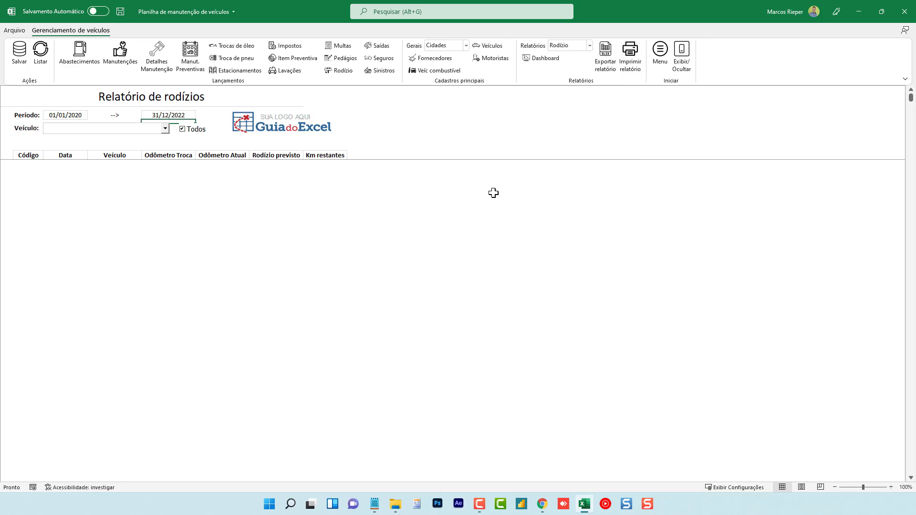
click(42, 56)
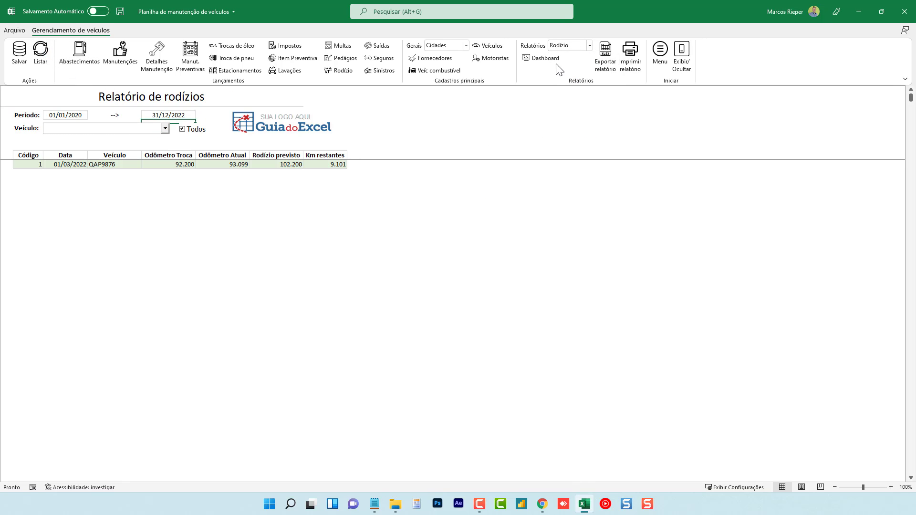
Examine the rotation record's change odometer, current odometer, planned rotation and remaining km.
click(334, 165)
click(176, 165)
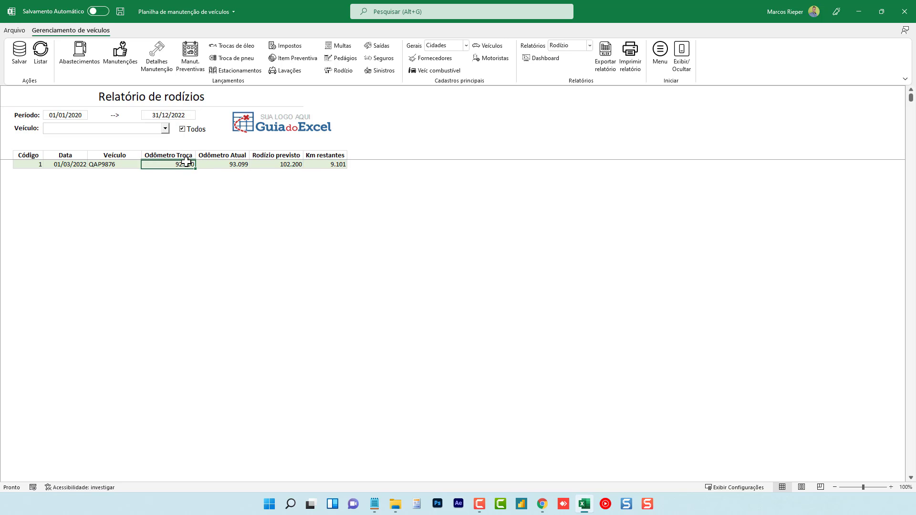
click(235, 162)
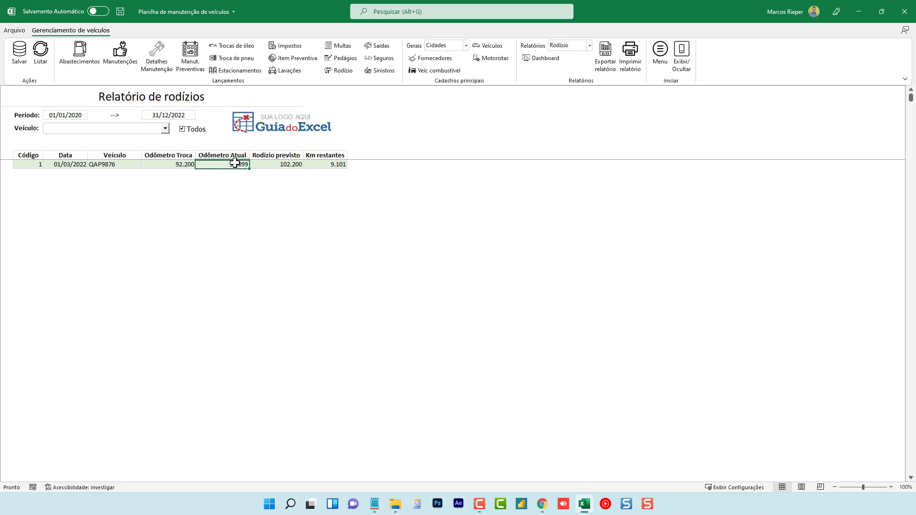
click(270, 166)
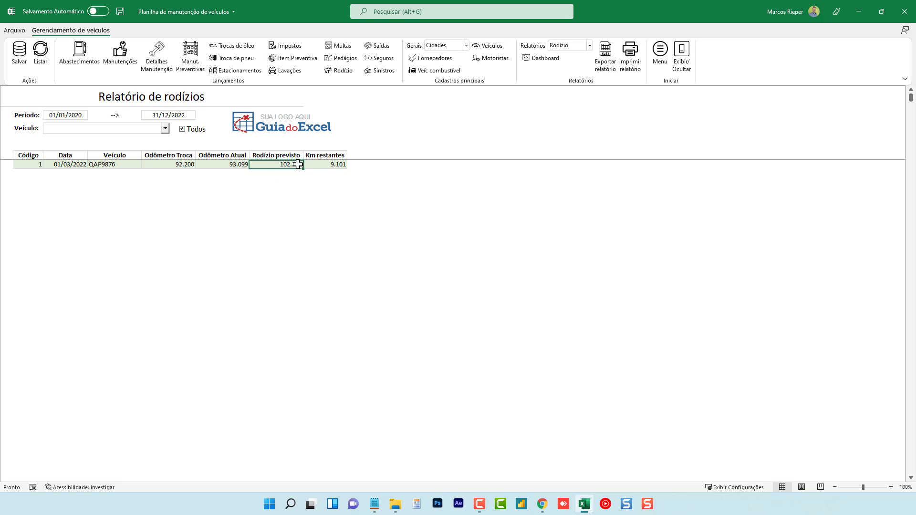
click(332, 165)
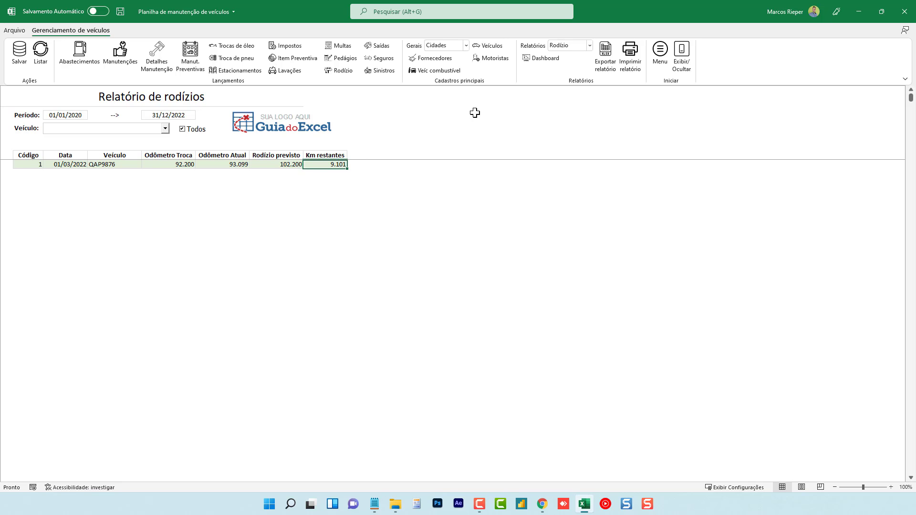
Open the Saídas report of vehicle trips and check the choices of its driver filter.
click(573, 46)
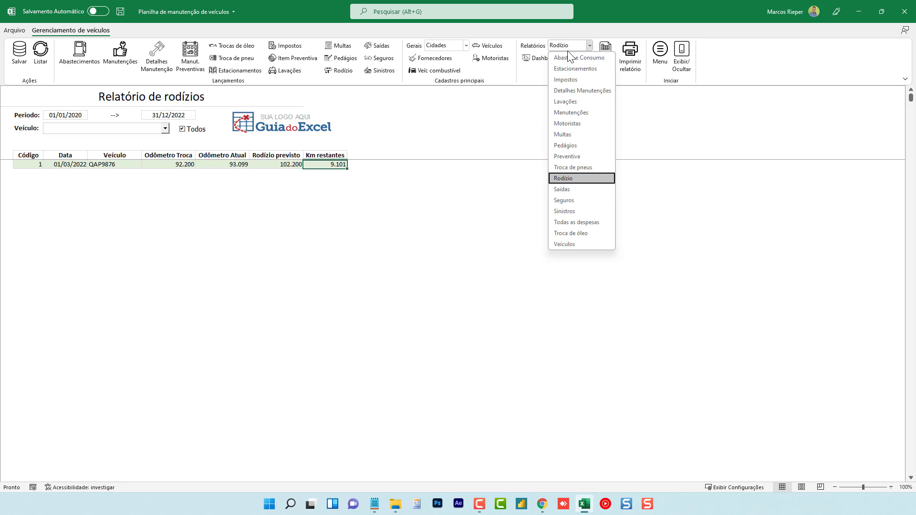
click(574, 191)
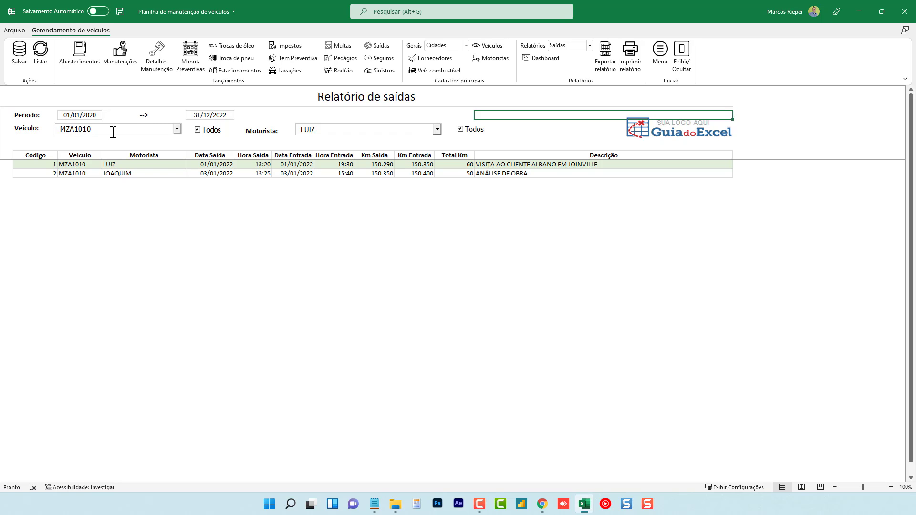
click(437, 130)
click(437, 130)
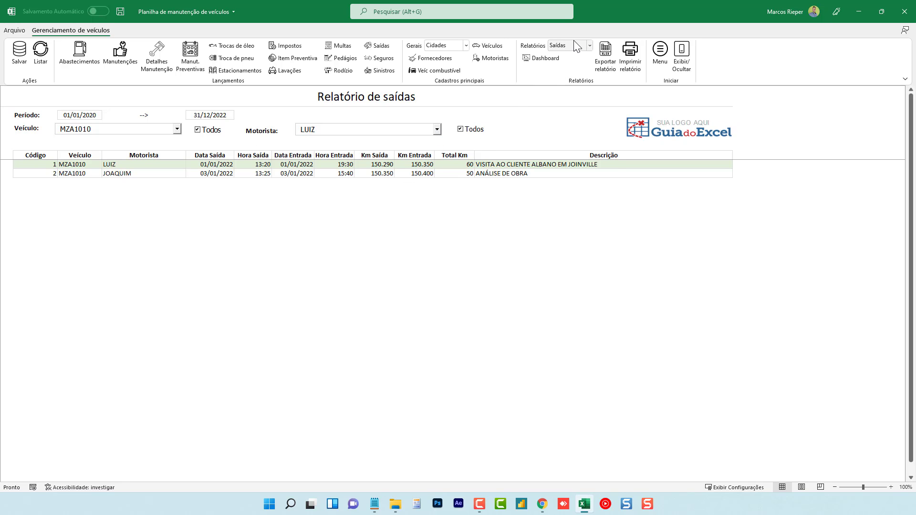
Open the Seguros report, set the end of the due date range to 31/12/2023 and list the insurance policies.
click(590, 45)
click(565, 204)
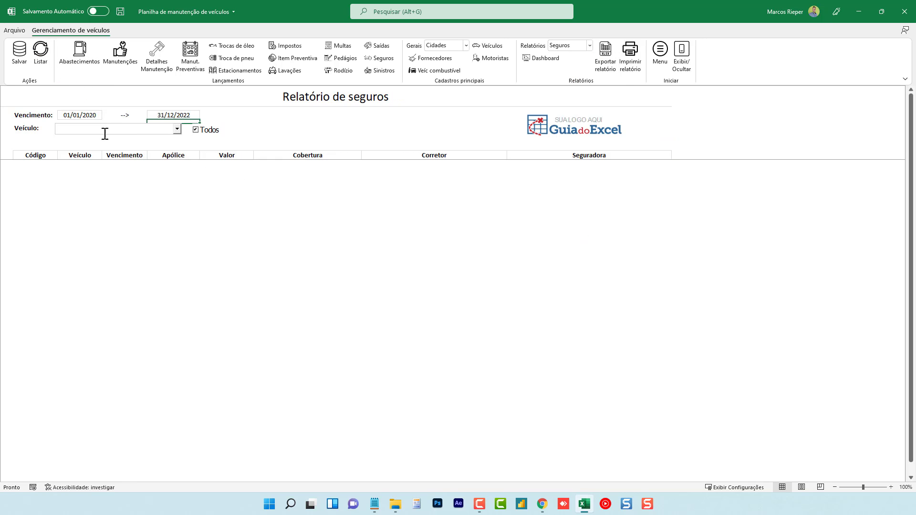
click(177, 114)
text(31)
text(/12/2023)
key(Return)
click(41, 54)
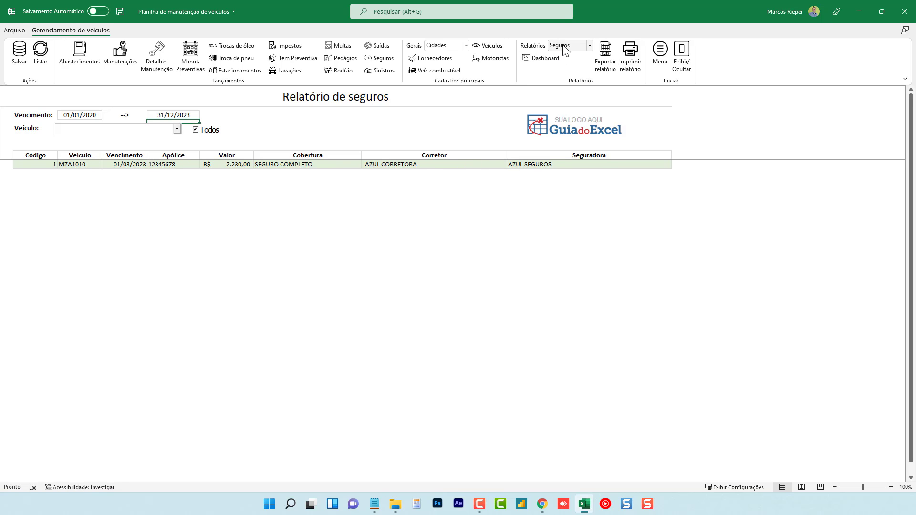
Open the Sinistros report and list the claims for the period 01/01/2020 to 31/12/2022.
click(590, 45)
click(575, 211)
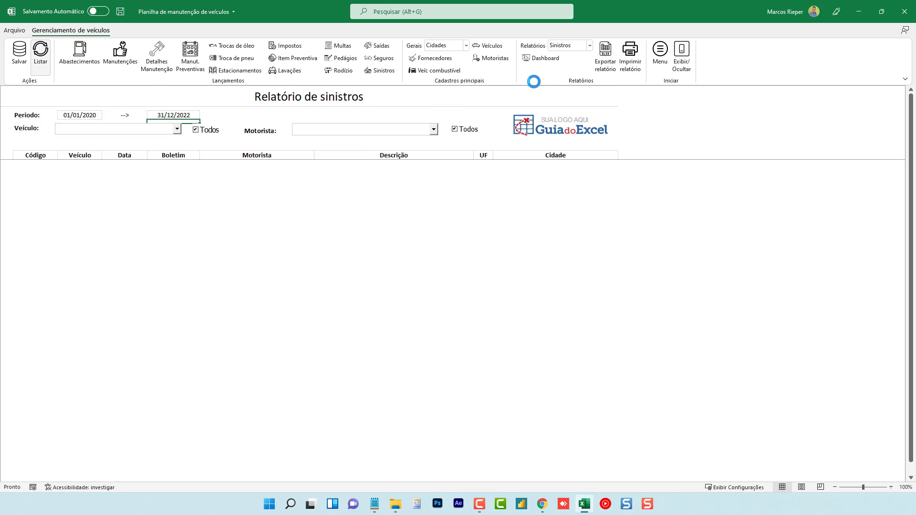
Open the Todas as despesas report and list the expenses of all vehicles for 01/01/2020 to 31/12/2022.
click(590, 45)
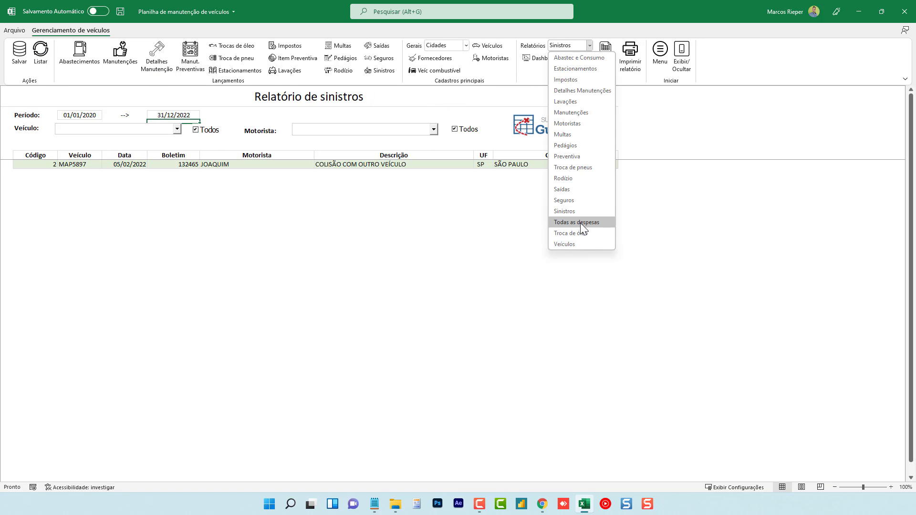
click(580, 222)
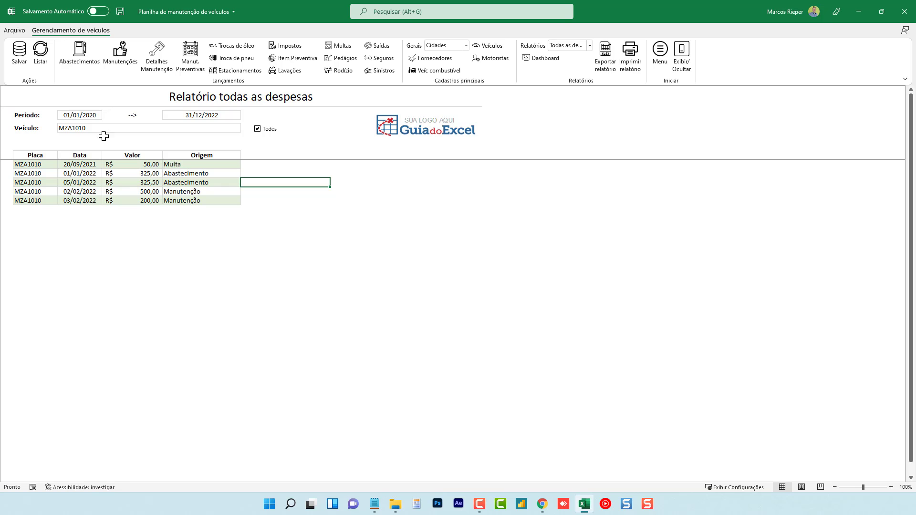
click(40, 58)
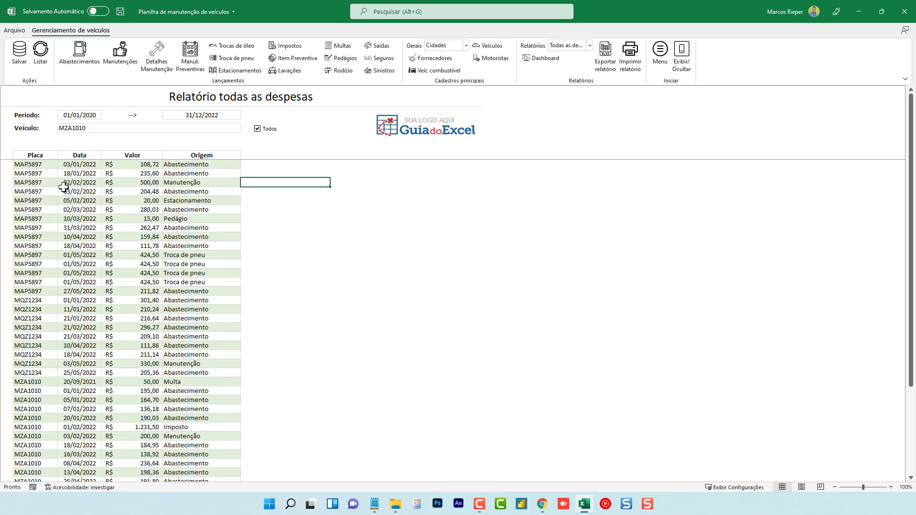
Examine the plate, date, value and origin columns throughout the list of all expenses.
drag(34, 166, 34, 282)
drag(84, 164, 79, 291)
drag(138, 165, 143, 291)
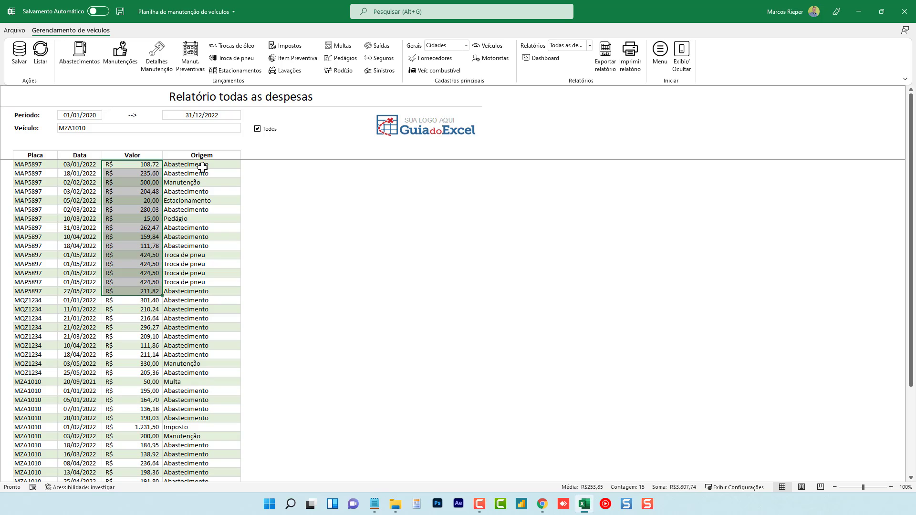
drag(203, 167, 209, 334)
scroll(209, 329, down, 7)
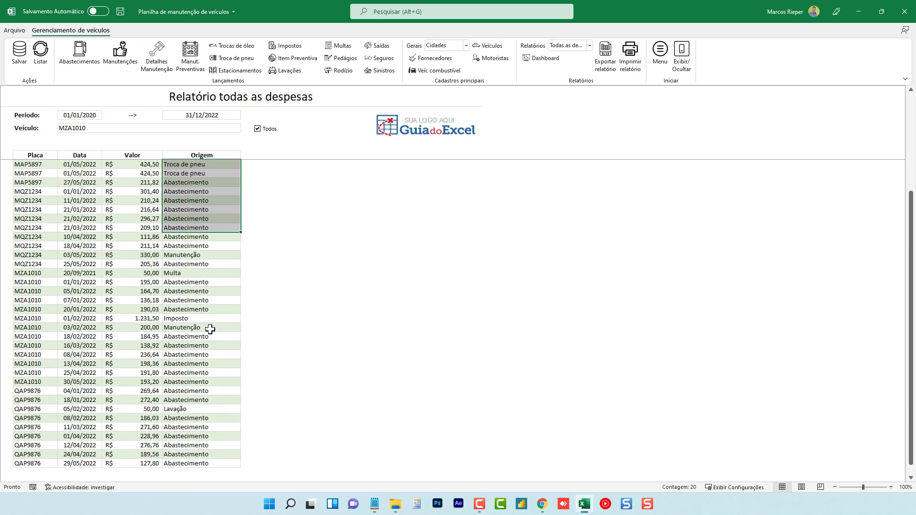
scroll(210, 331, up, 4)
scroll(210, 329, up, 3)
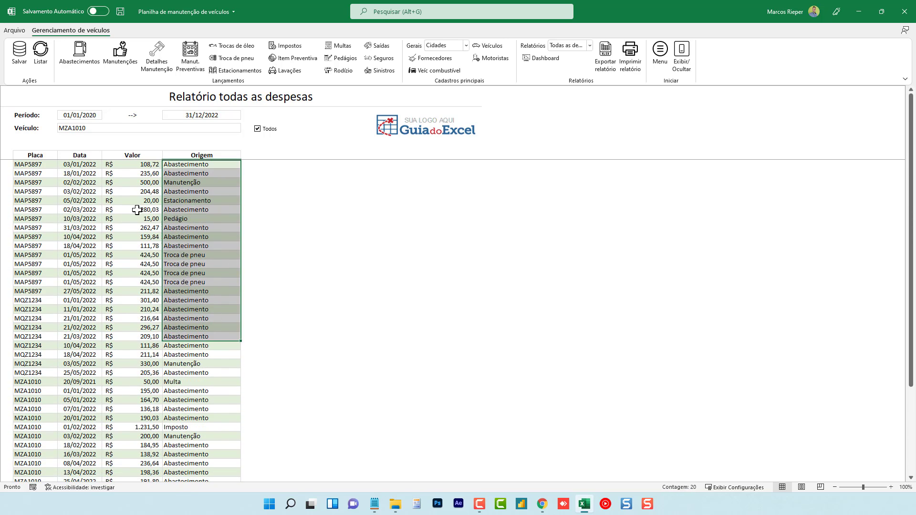
click(106, 185)
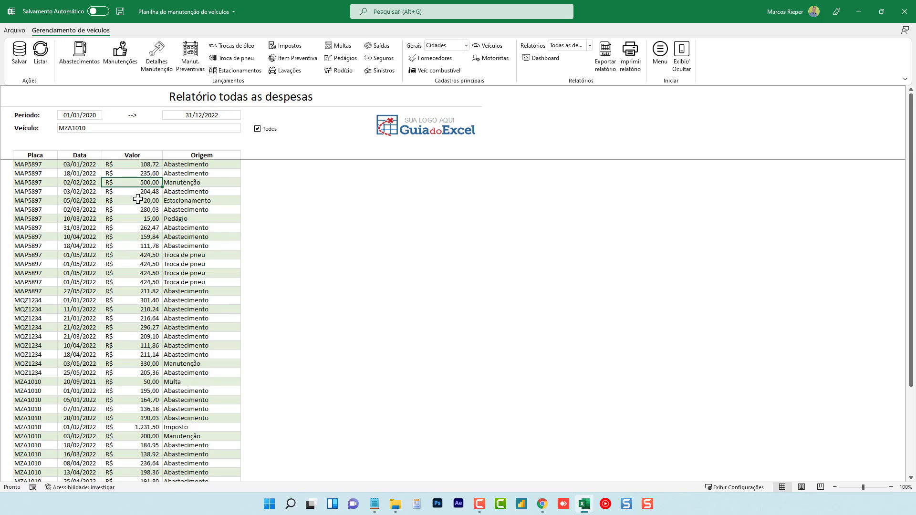
Export the all-expenses report to a new workbook and add a blank sheet to it.
click(606, 61)
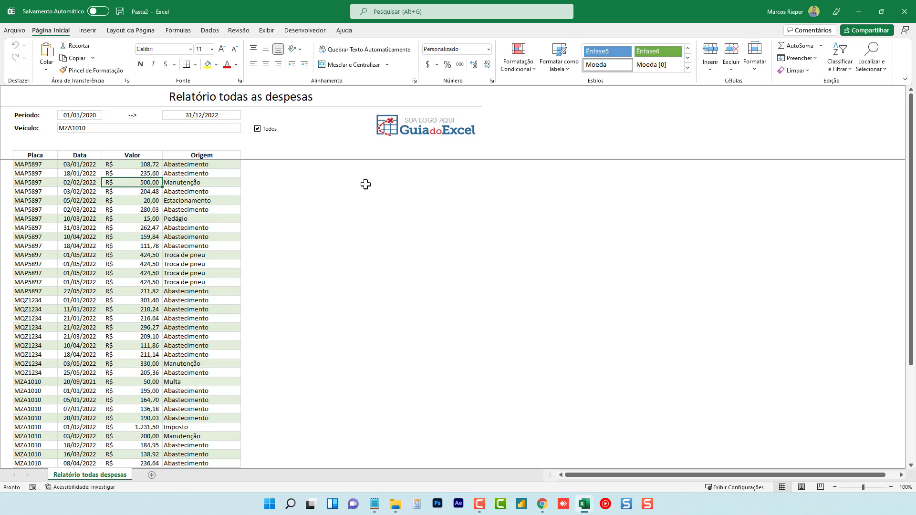
click(152, 475)
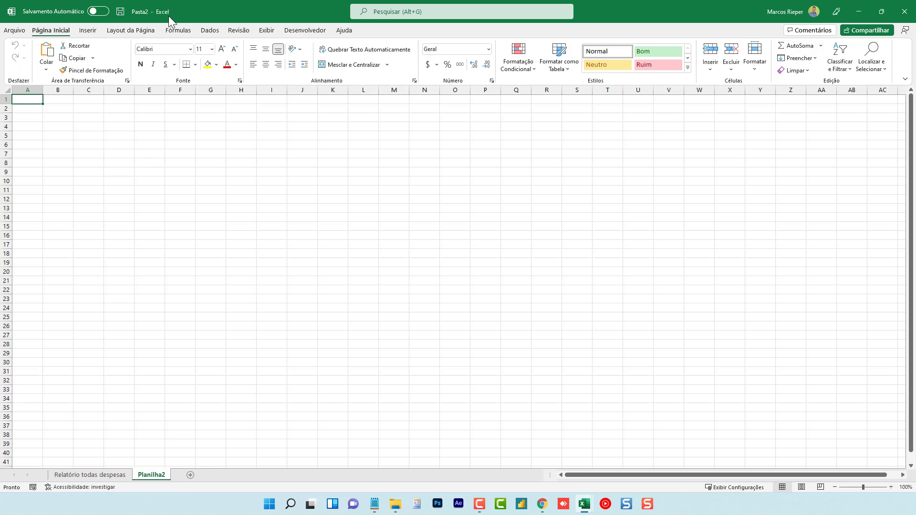
Insert a pivot table at cell A1 of the blank sheet, using the exported expense table as its source.
click(88, 31)
click(24, 52)
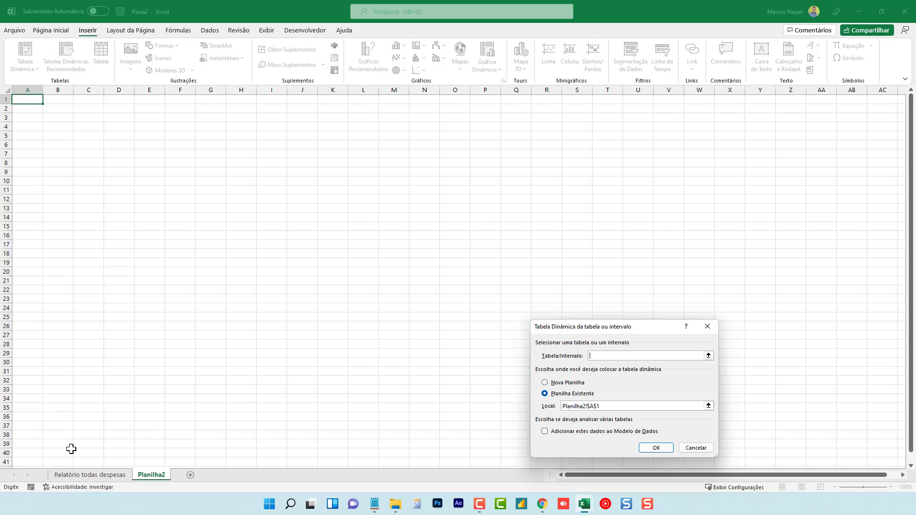
click(89, 474)
drag(33, 152, 185, 235)
key(Return)
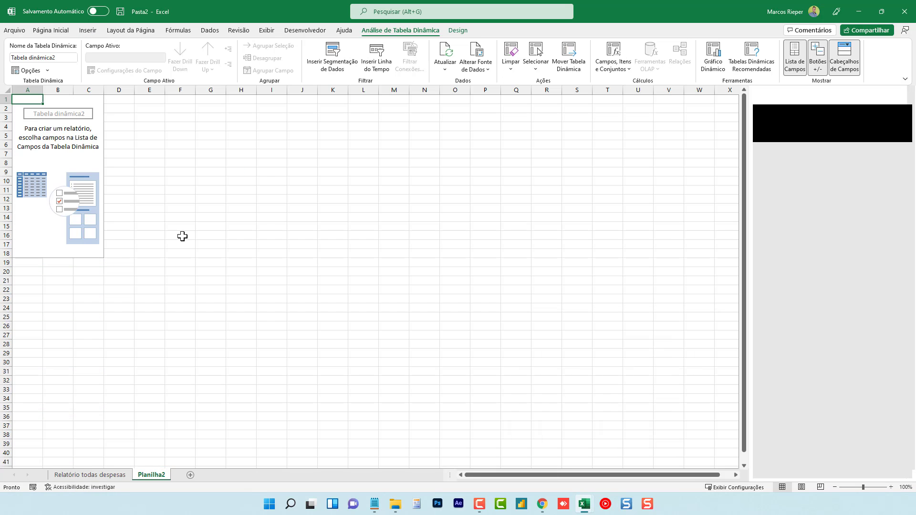
Lay out the pivot table with Placa as filter, Origem as rows, the sum of Valor as values and Data as columns.
drag(777, 151, 793, 430)
drag(783, 179, 791, 352)
drag(783, 169, 869, 426)
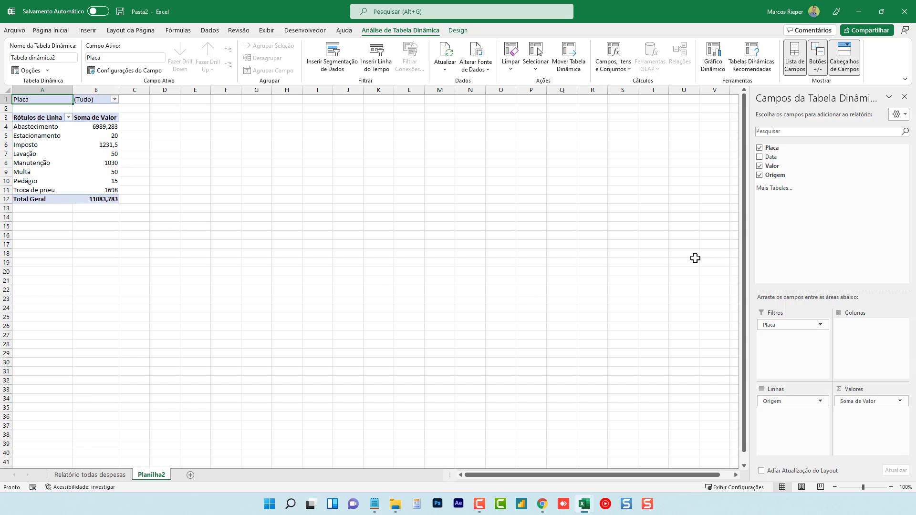
drag(812, 168, 865, 345)
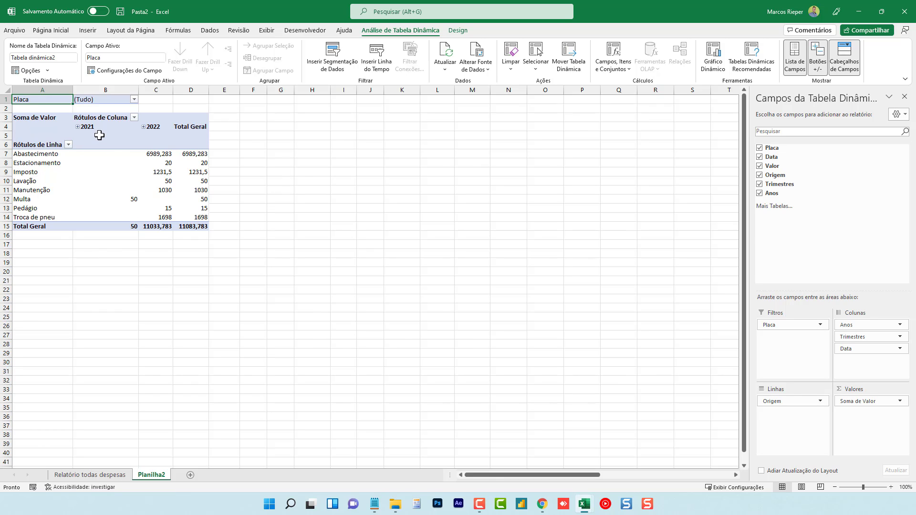
Expand the 2021 and 2022 columns of the pivot table to show their quarters.
right_click(109, 162)
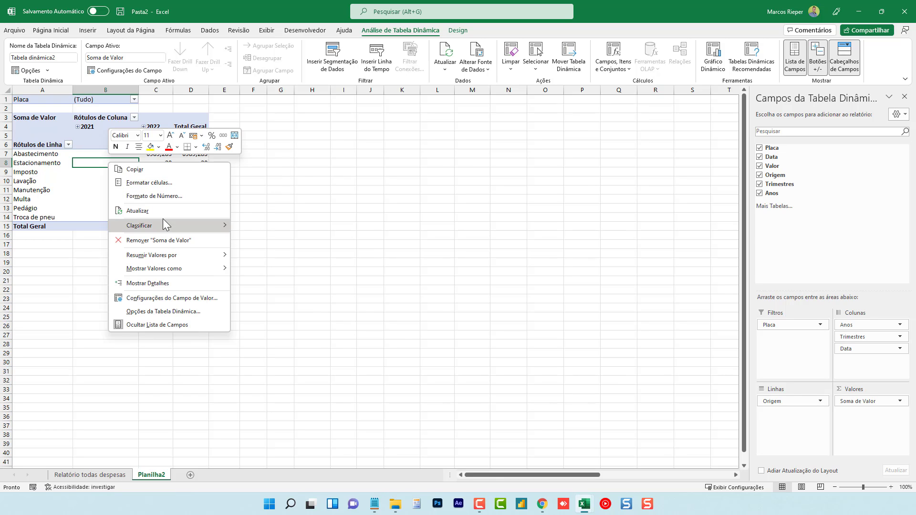
click(84, 121)
click(77, 126)
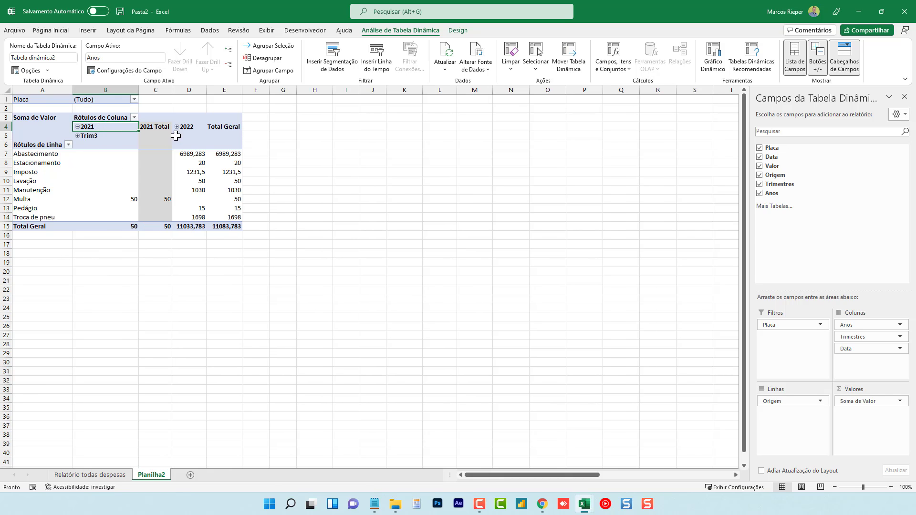
click(176, 127)
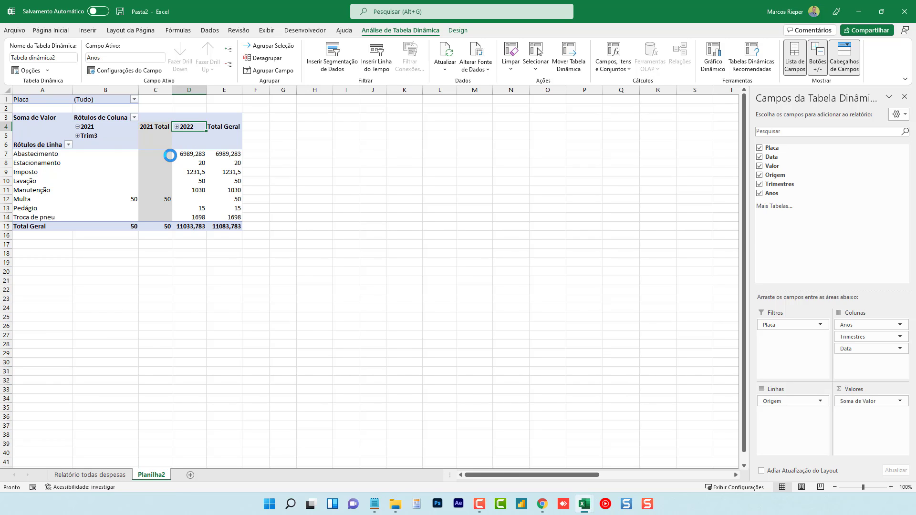
click(109, 138)
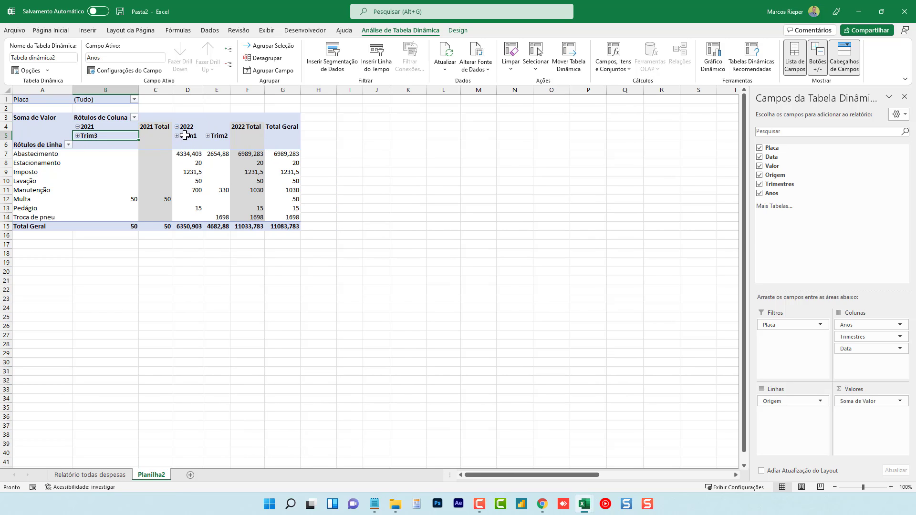
Ungroup the pivot table's date columns and regroup them by Meses only.
right_click(154, 154)
right_click(131, 143)
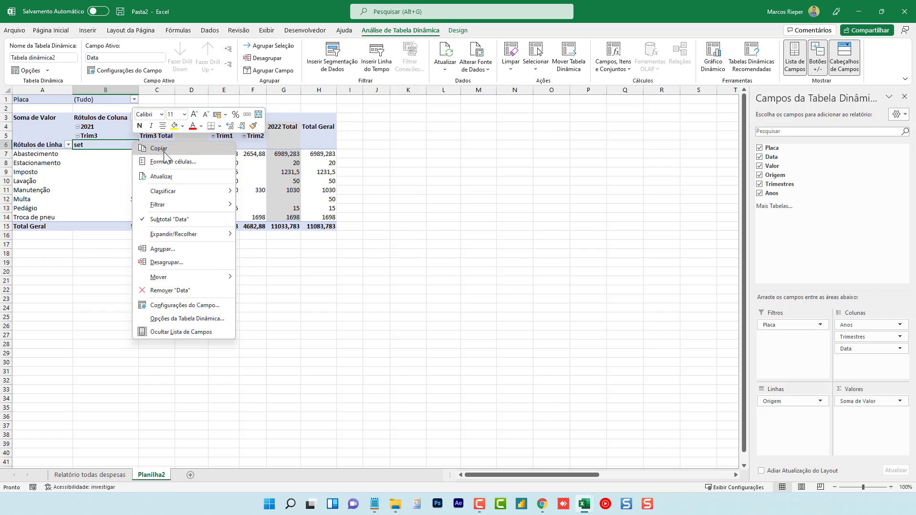
click(180, 262)
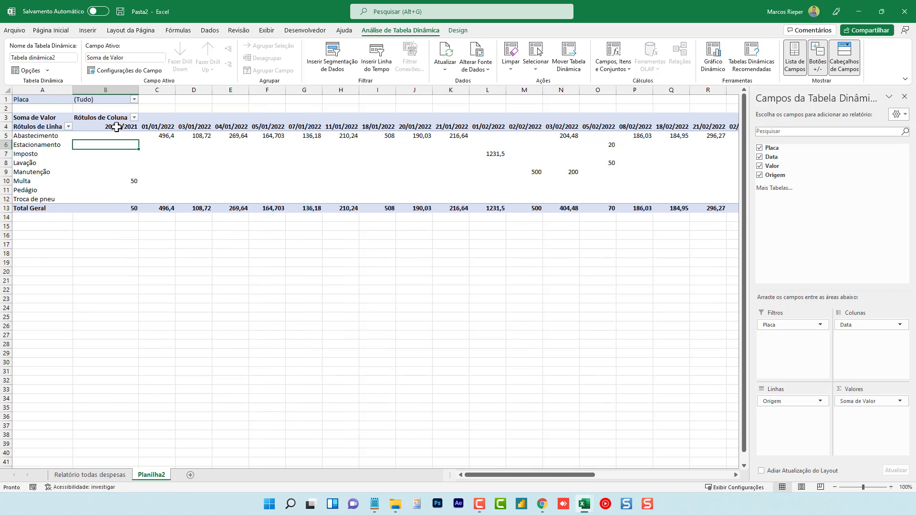
click(116, 127)
right_click(117, 127)
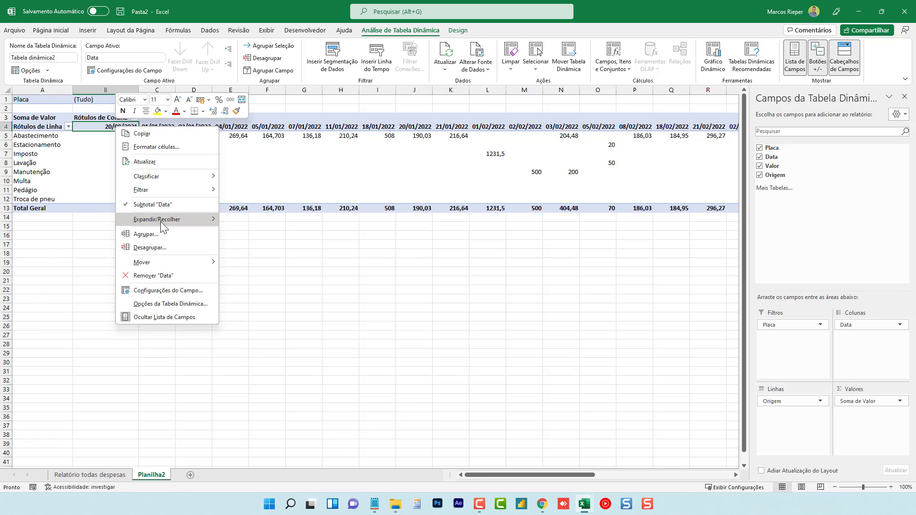
click(156, 233)
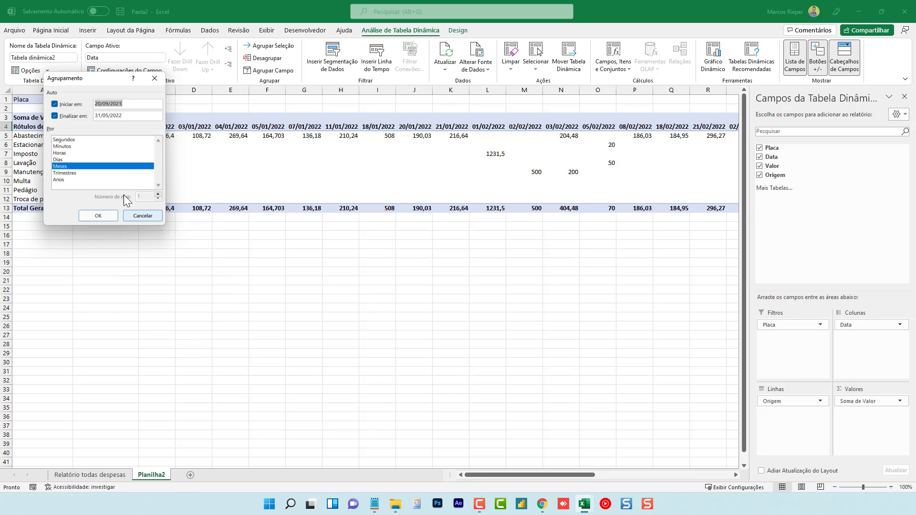
click(108, 219)
click(171, 155)
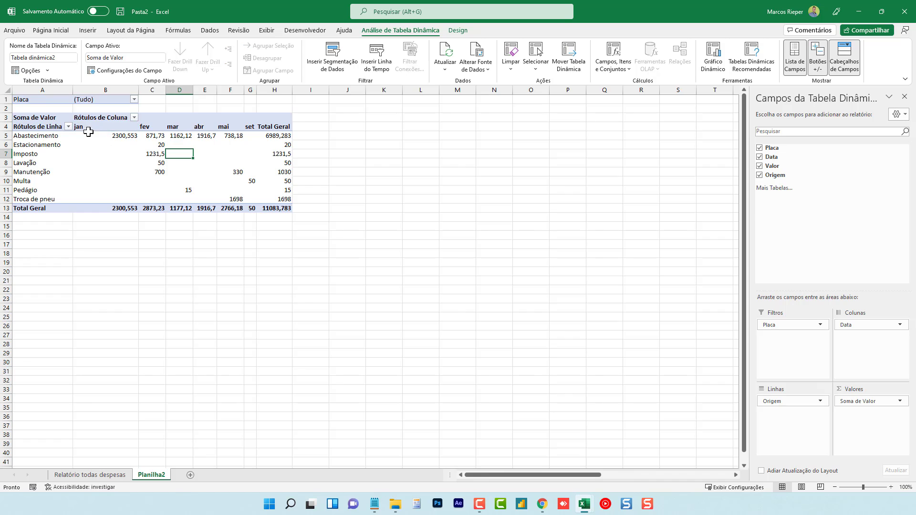
Format all pivot table values, including the totals, in comma style with thousands separators and two decimals.
drag(118, 135, 275, 202)
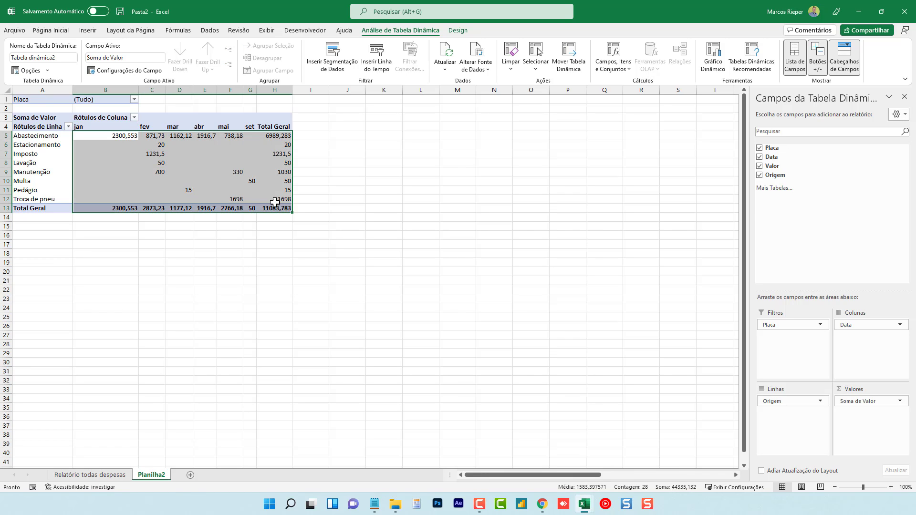
click(50, 31)
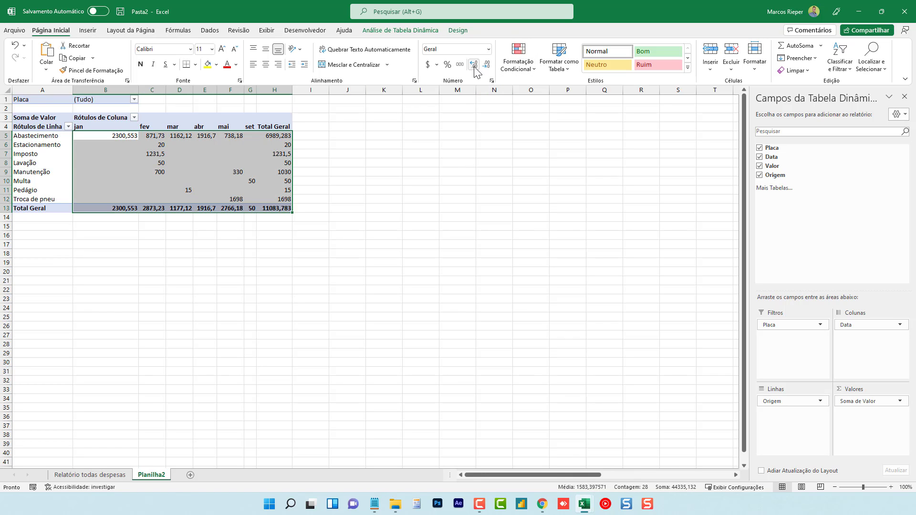
click(459, 66)
click(193, 173)
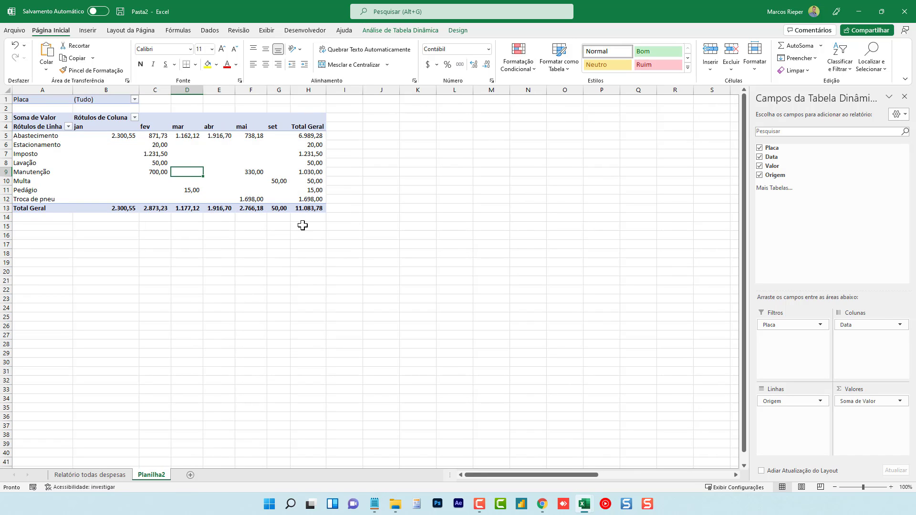
click(187, 145)
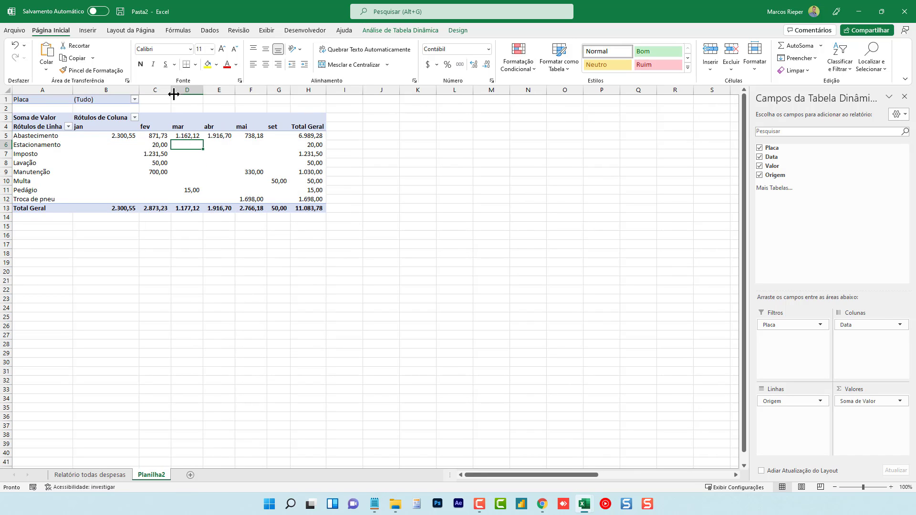
Insert a slicer for the Placa field of the pivot table.
click(89, 31)
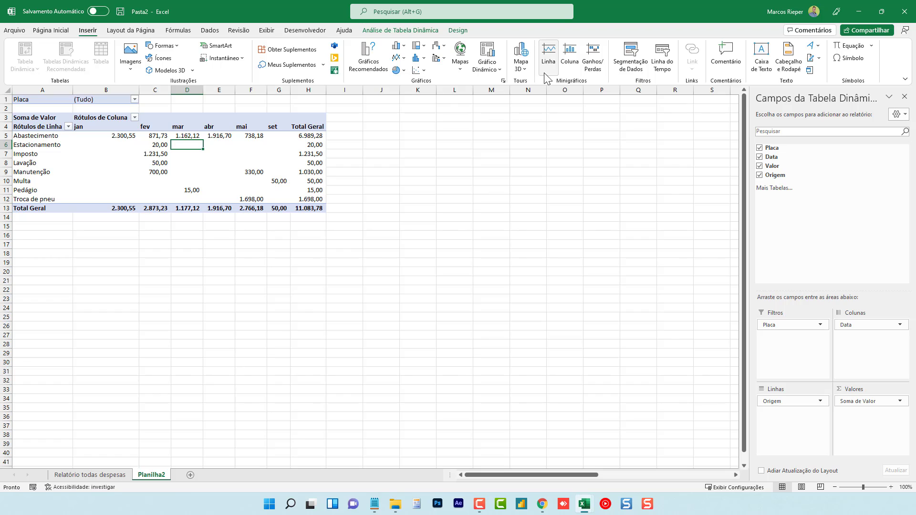
click(638, 61)
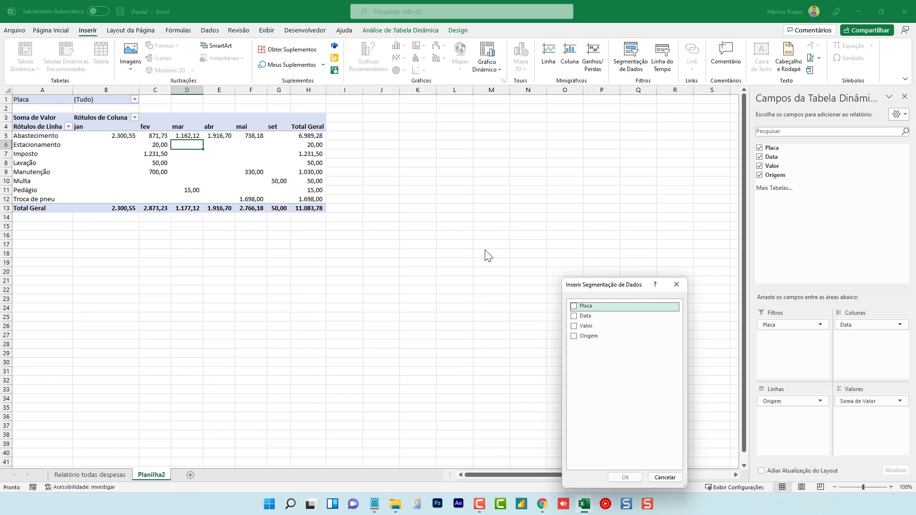
click(578, 310)
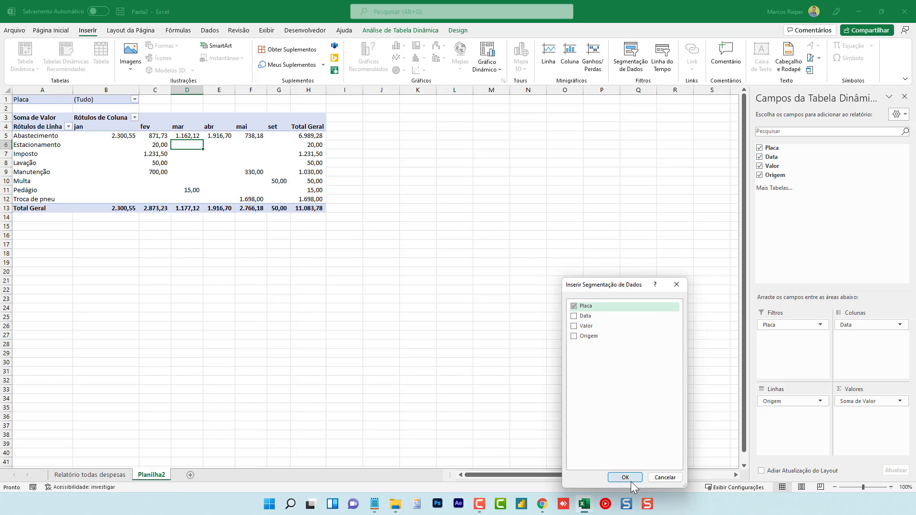
click(630, 477)
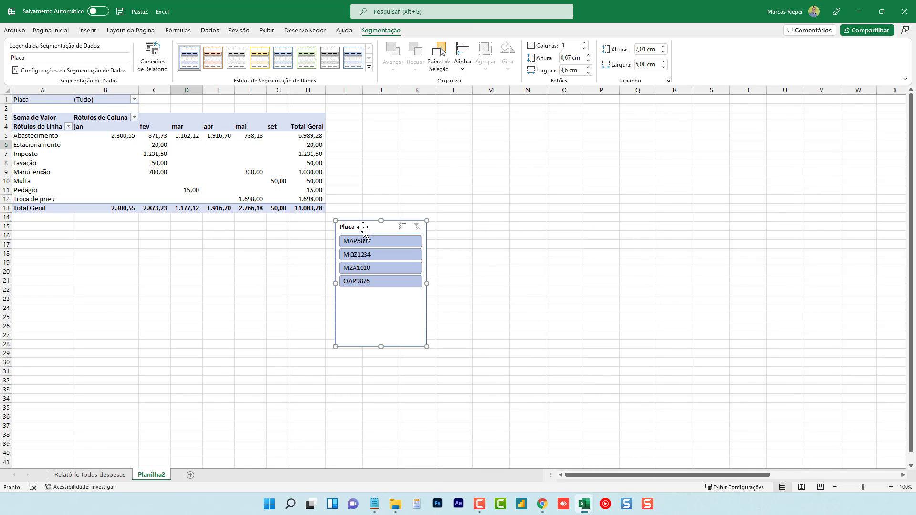
Place the Placa slicer beside the pivot table and filter it to MAP5897, checking that vehicle's expenses.
drag(380, 226, 389, 140)
click(383, 152)
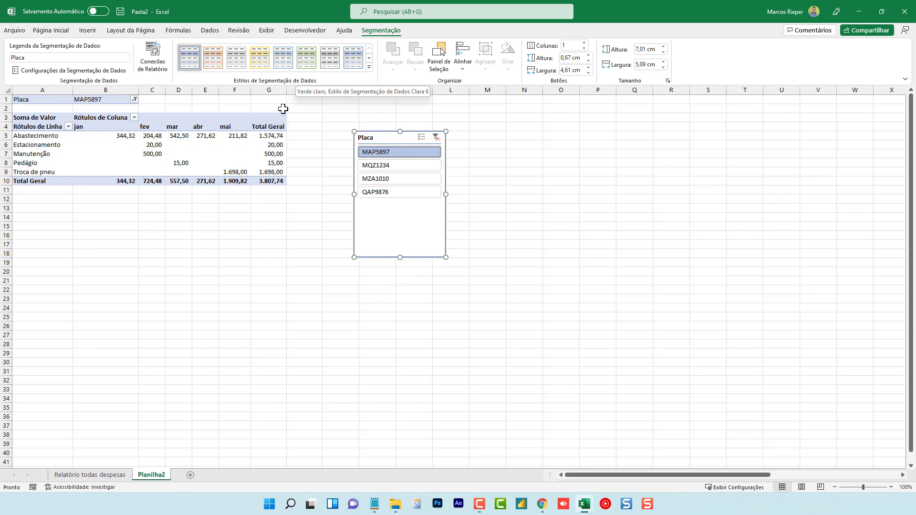
click(178, 163)
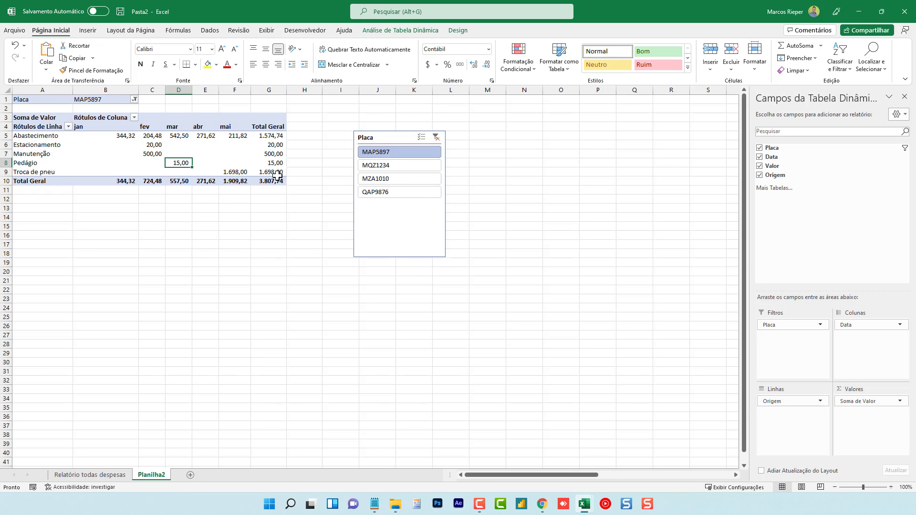
mouse_move(271, 180)
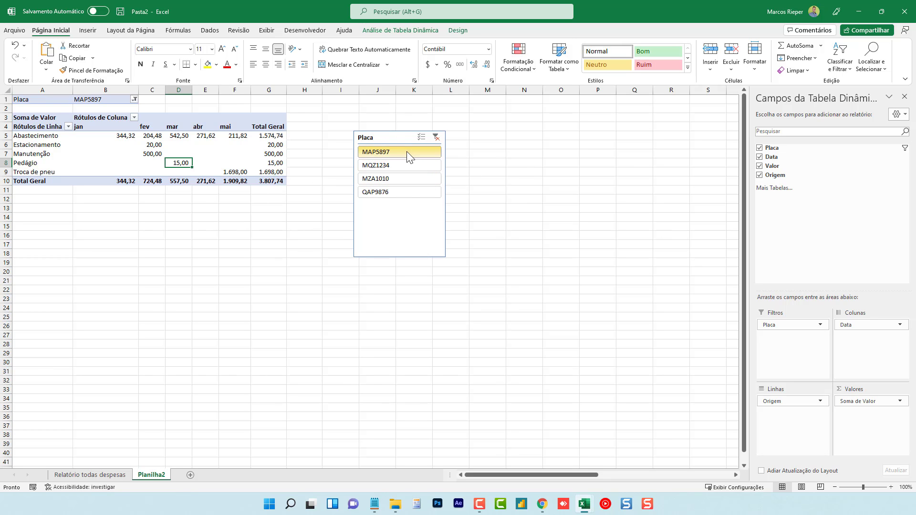
Switch to the vehicle maintenance workbook, open the Troca de óleo report and examine its change, oil and oil filter kilometres.
click(403, 137)
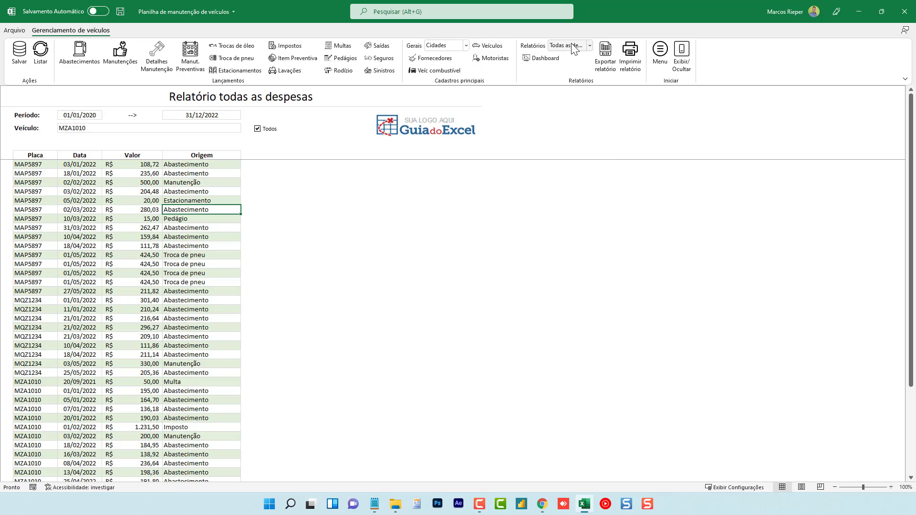
click(590, 45)
click(577, 235)
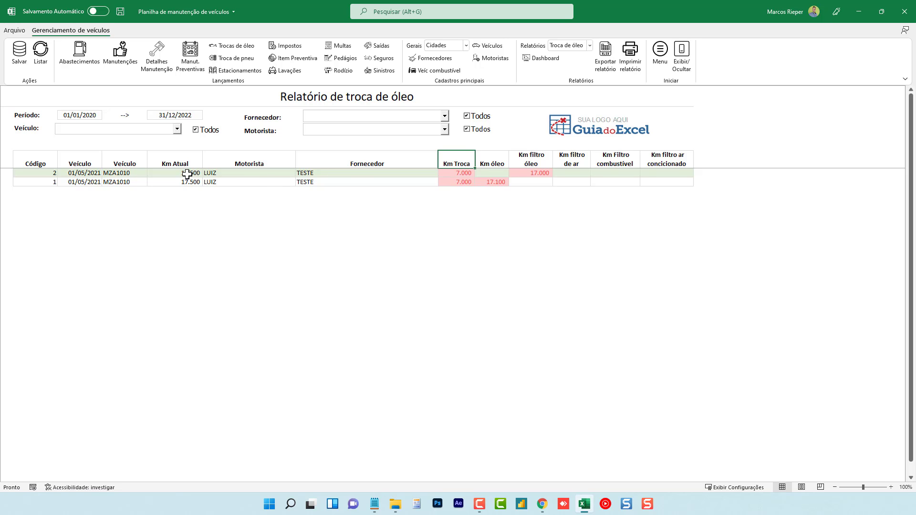
drag(454, 173, 521, 179)
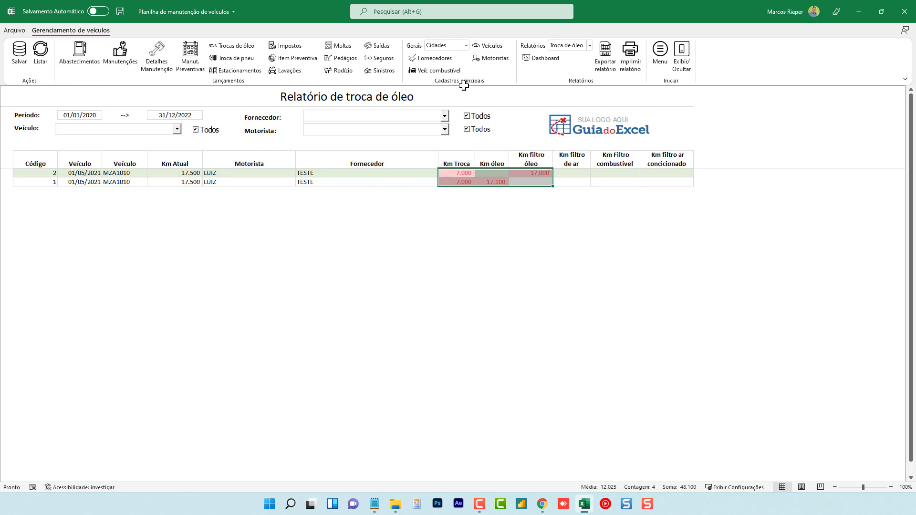
Open the Veículos report and refresh its list of vehicles.
click(466, 45)
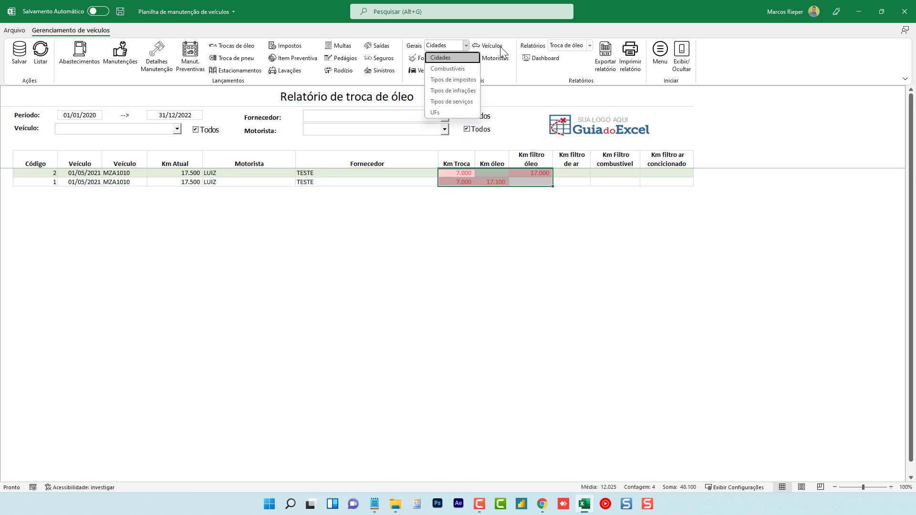
click(567, 47)
click(577, 246)
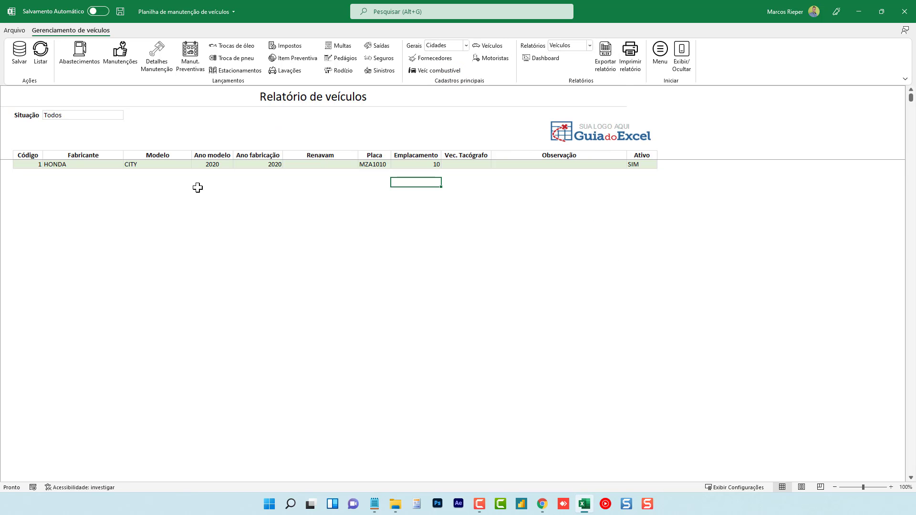
click(41, 56)
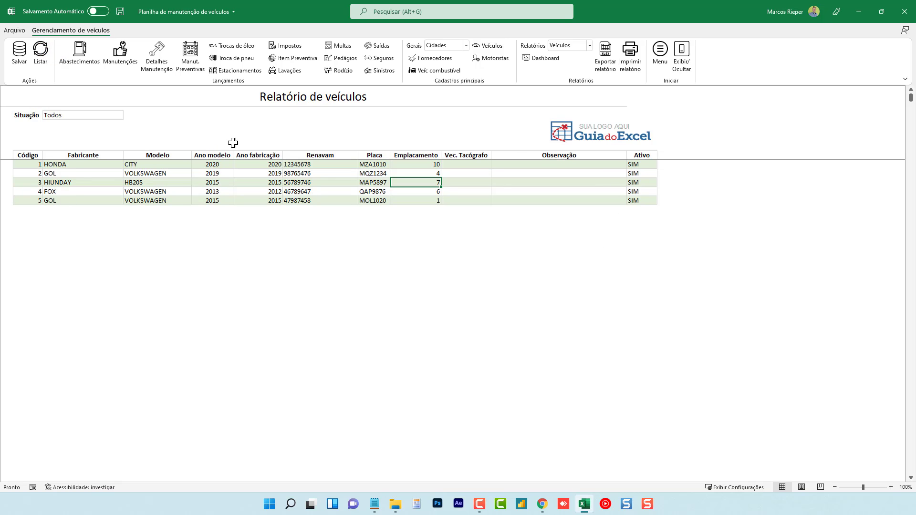
Review the Situação filter options of the vehicles report, leaving Todos chosen.
click(96, 112)
click(127, 115)
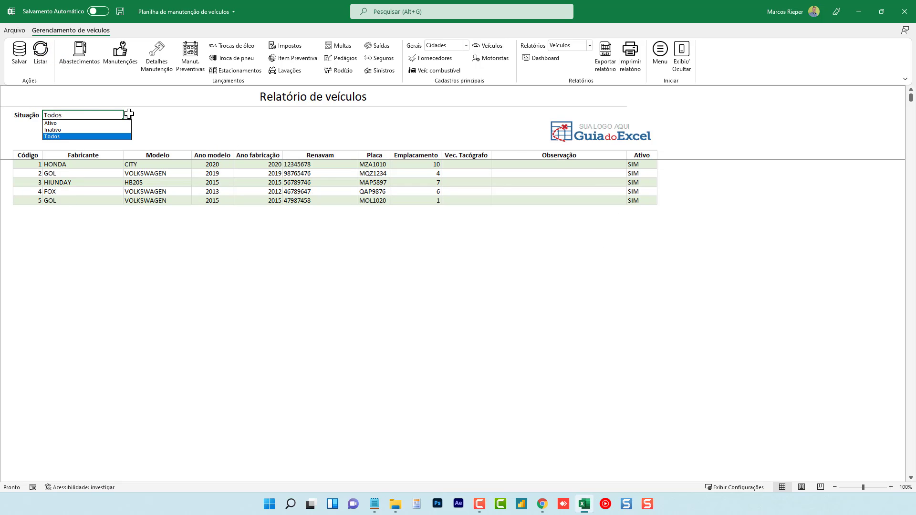
click(373, 173)
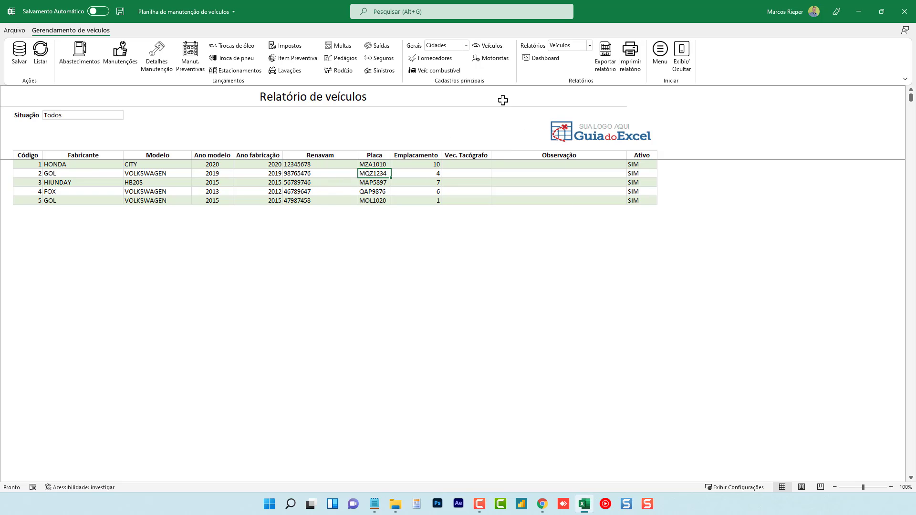
Open the Dashboard workbook, minimize it and close the vehicle maintenance workbook.
click(541, 61)
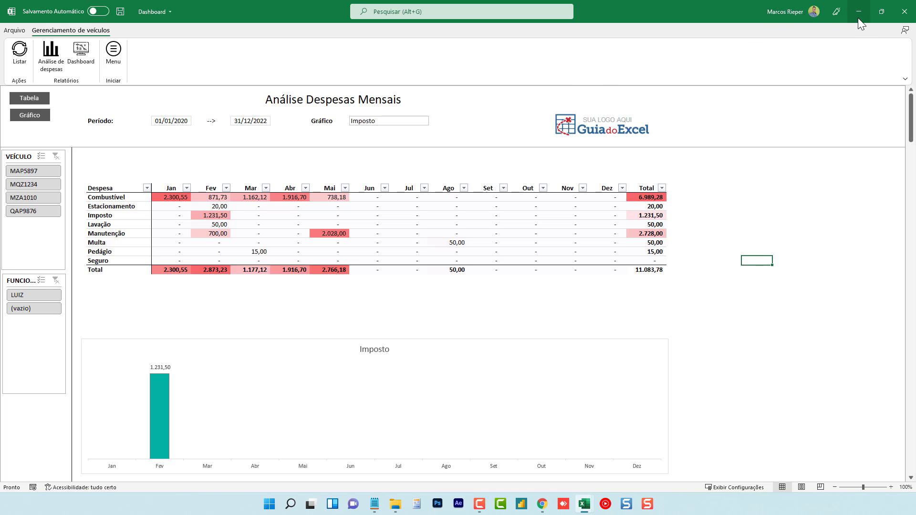
click(850, 11)
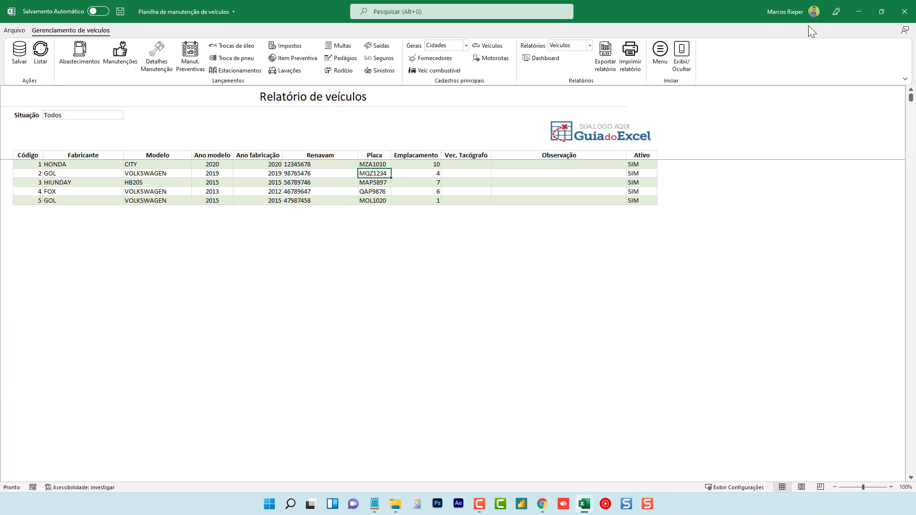
click(898, 10)
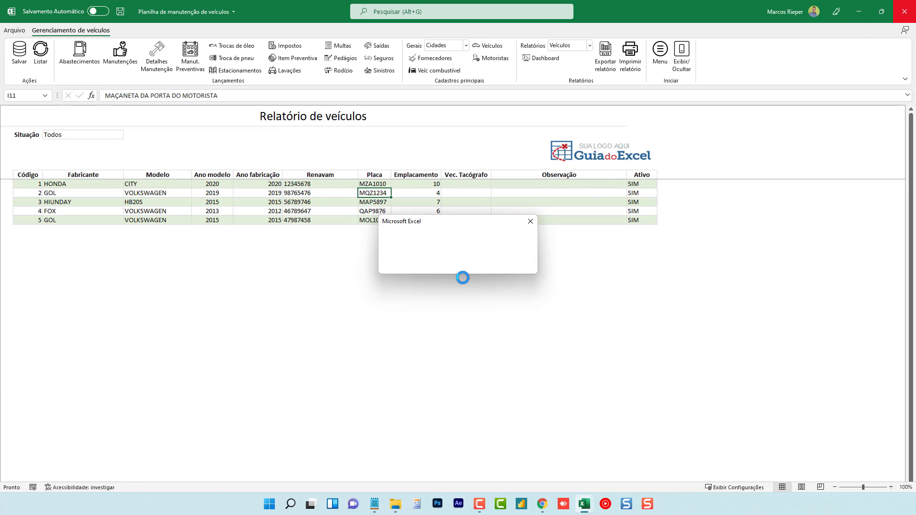
key(Return)
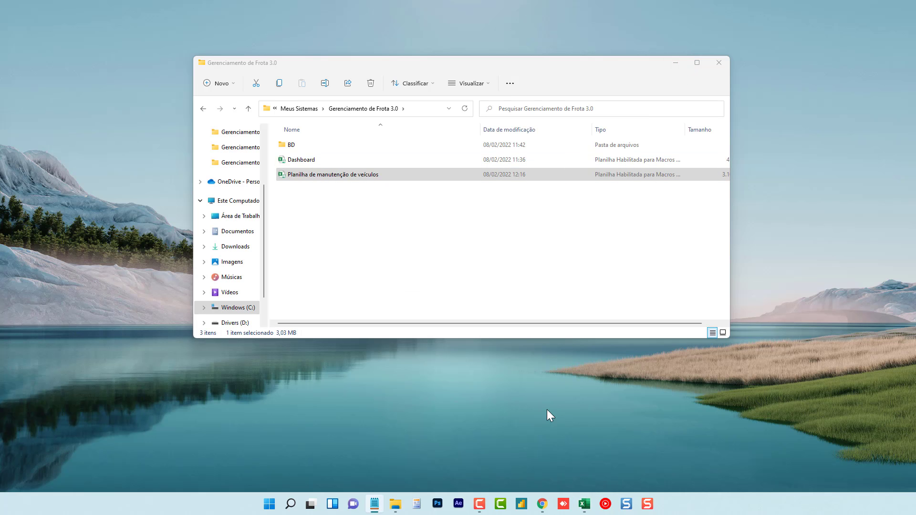
Bring back the Dashboard workbook and examine the period dates, monthly expense table and Imposto chart.
click(584, 504)
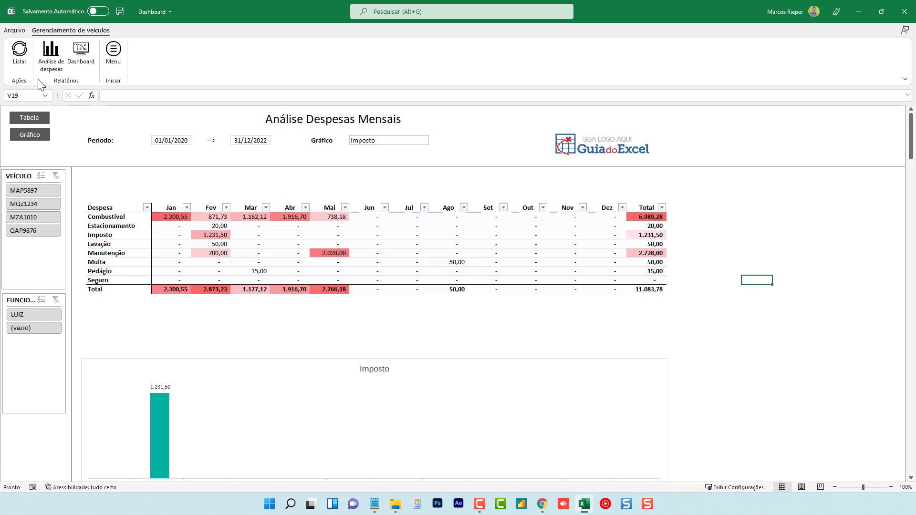
click(176, 141)
click(246, 140)
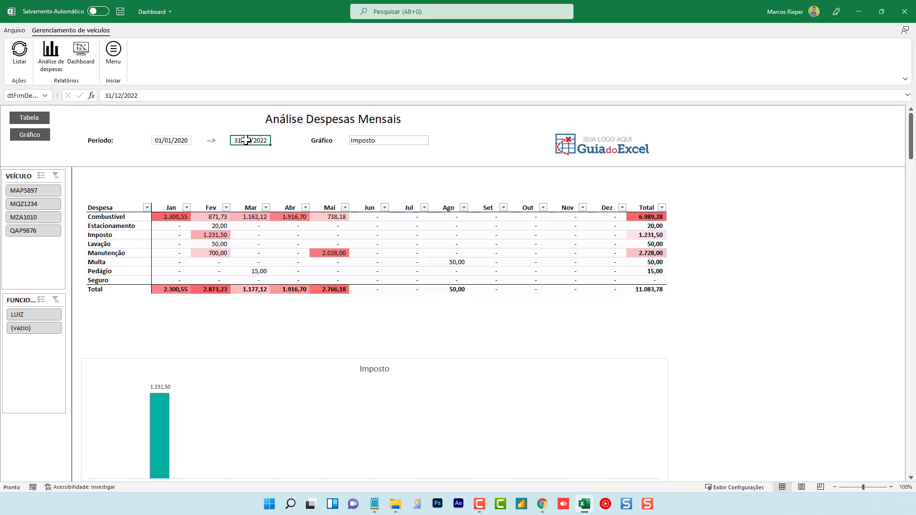
click(170, 140)
click(248, 141)
scroll(419, 311, down, 1)
scroll(419, 311, down, 2)
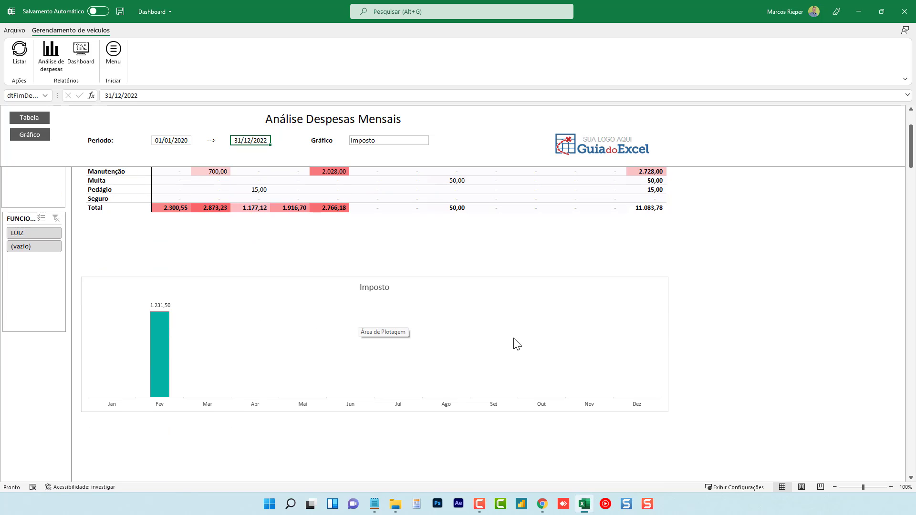
Refresh the monthly expense analysis data and select the period's start date.
scroll(327, 270, up, 3)
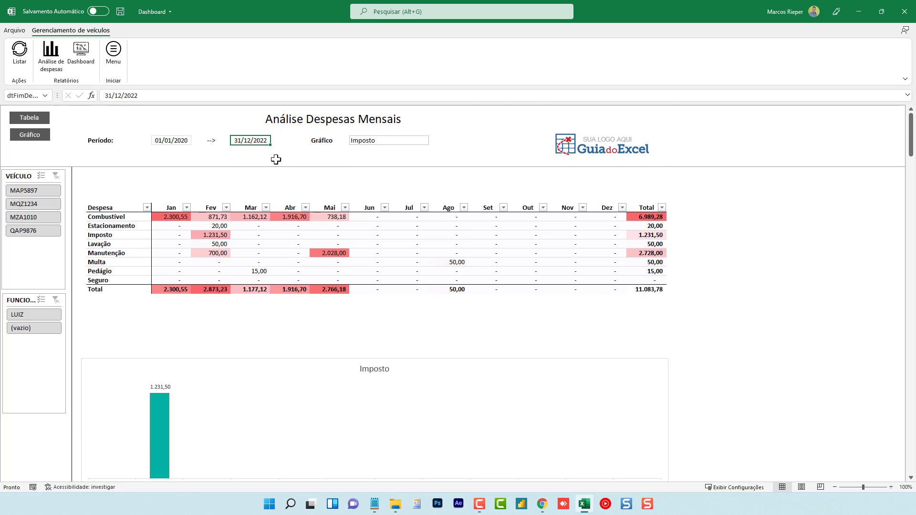
click(19, 58)
click(379, 178)
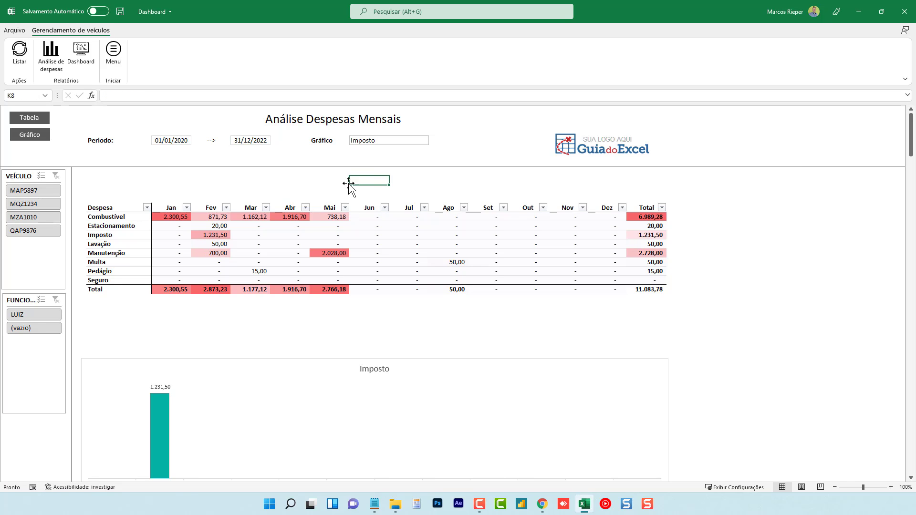
click(19, 58)
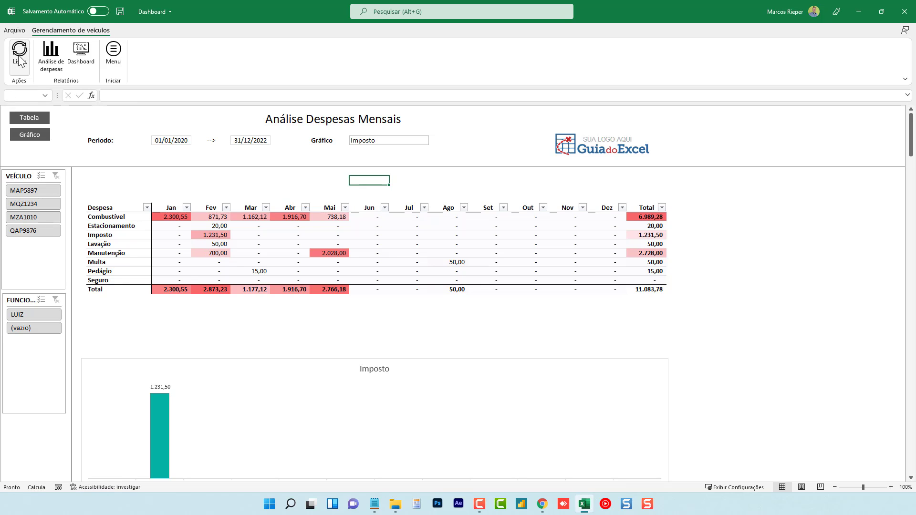
click(180, 139)
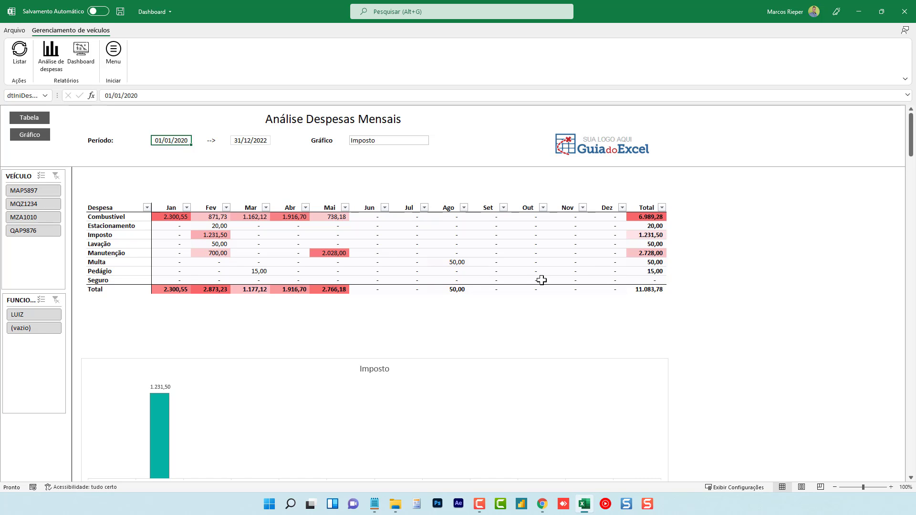
Switch the expense analysis chart to Seguro and on to Manutenção.
click(404, 140)
click(433, 141)
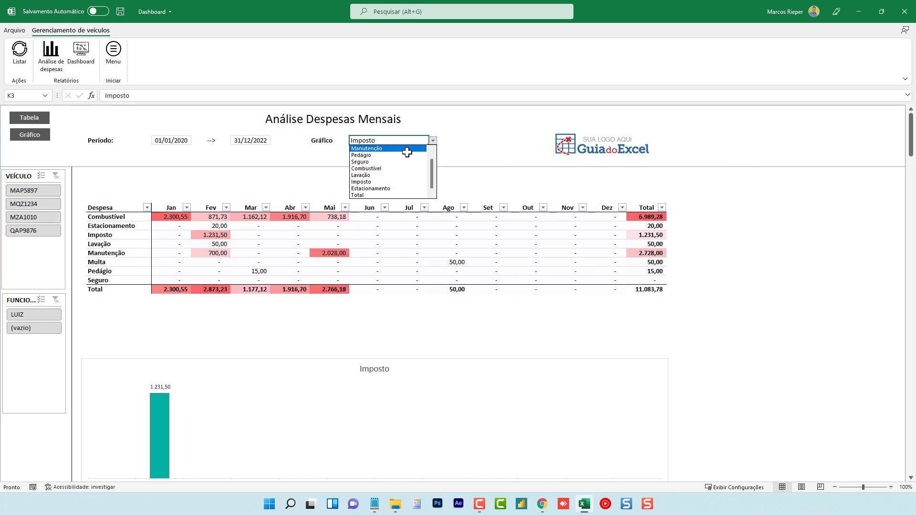
click(386, 162)
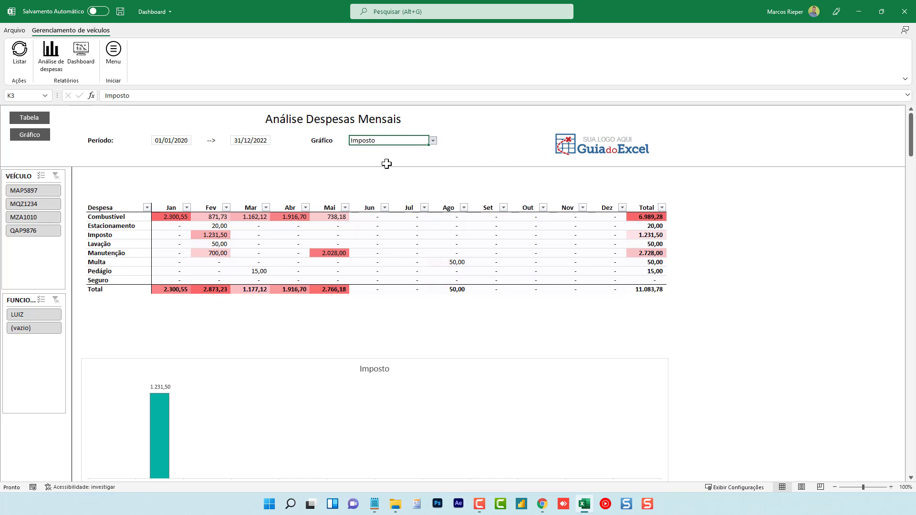
click(433, 140)
drag(432, 169, 431, 150)
click(388, 151)
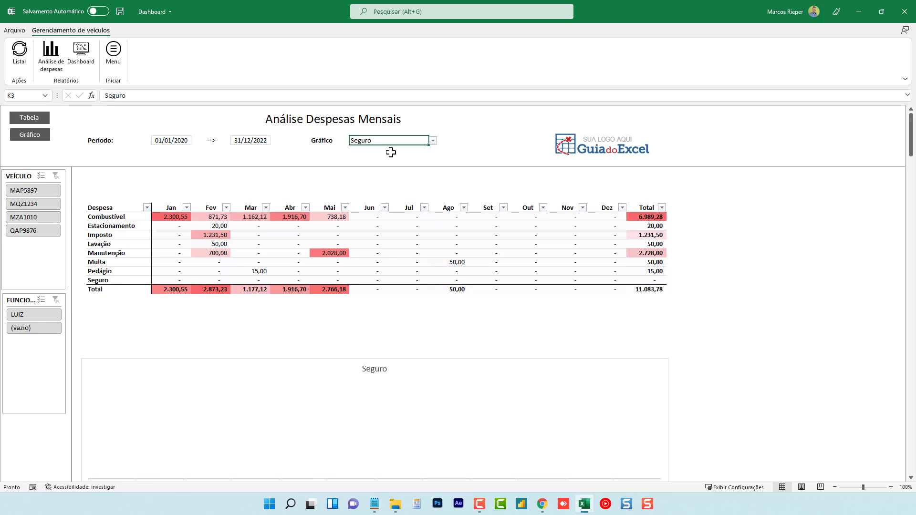
Set the expense analysis chart to Combustível and examine its monthly columns.
click(433, 140)
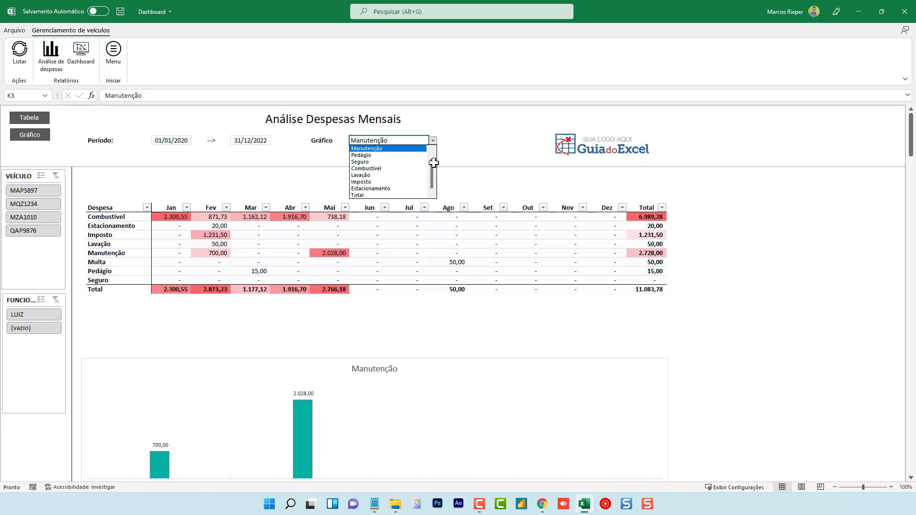
drag(434, 163, 432, 186)
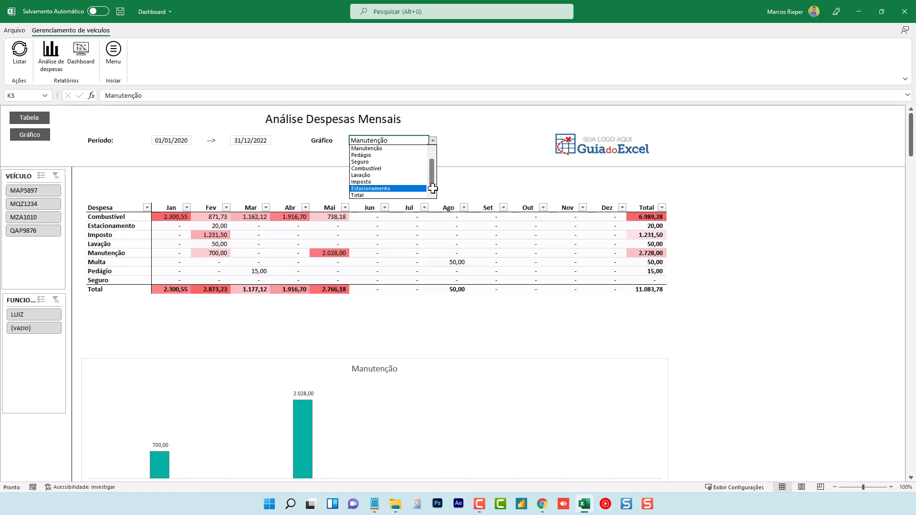
click(393, 168)
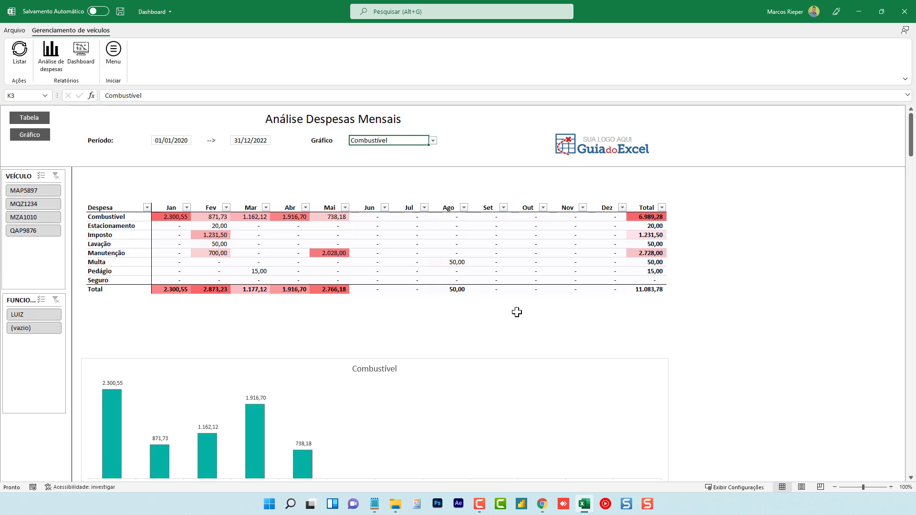
scroll(516, 321, down, 2)
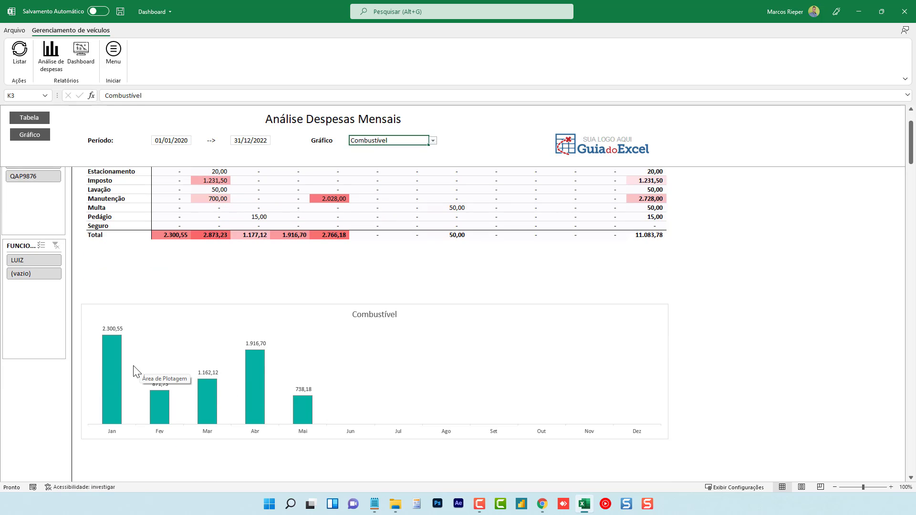
scroll(60, 258, up, 2)
Filter the expense analysis by vehicle MQZ1234, inspect its January to May fuel values, switch to MZA1010 and clear the vehicle filter.
click(29, 208)
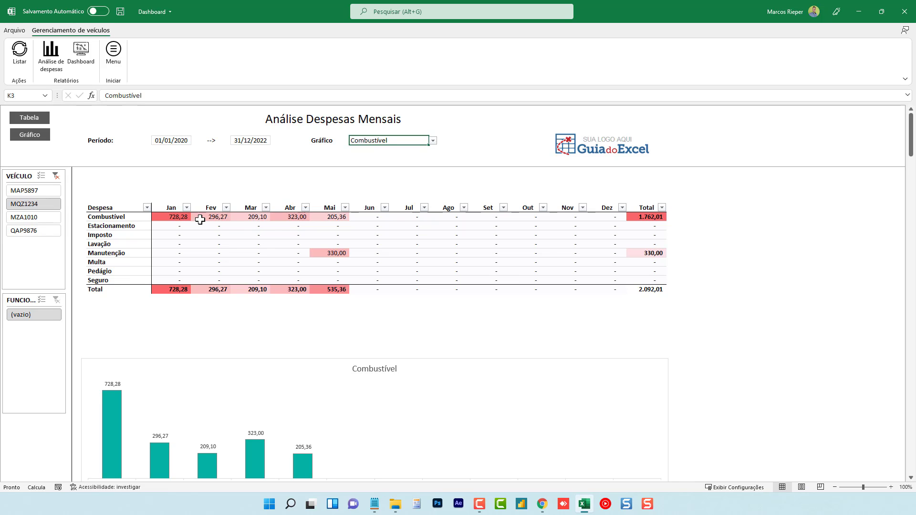
drag(170, 218, 345, 217)
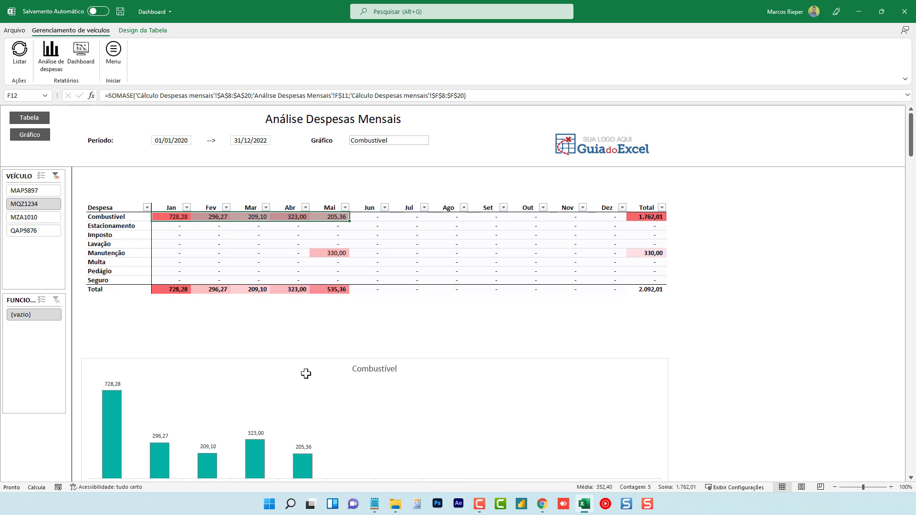
click(268, 255)
click(46, 219)
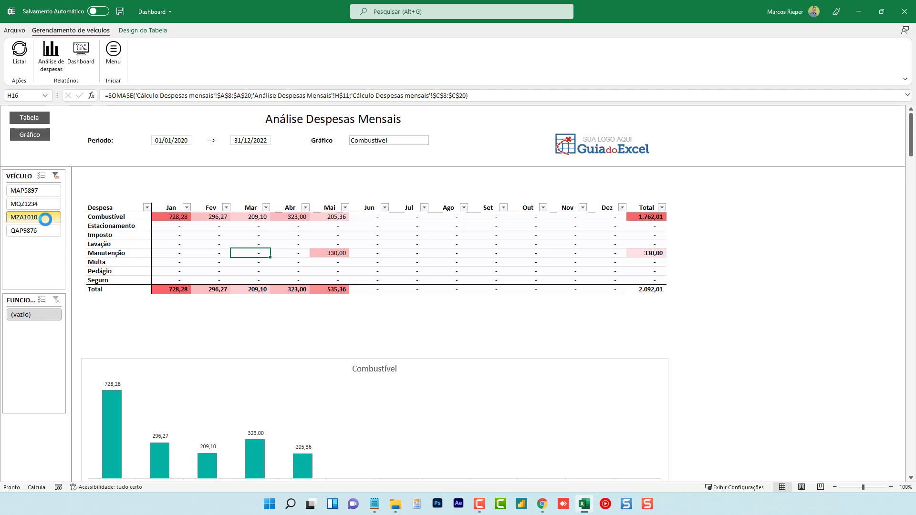
click(56, 176)
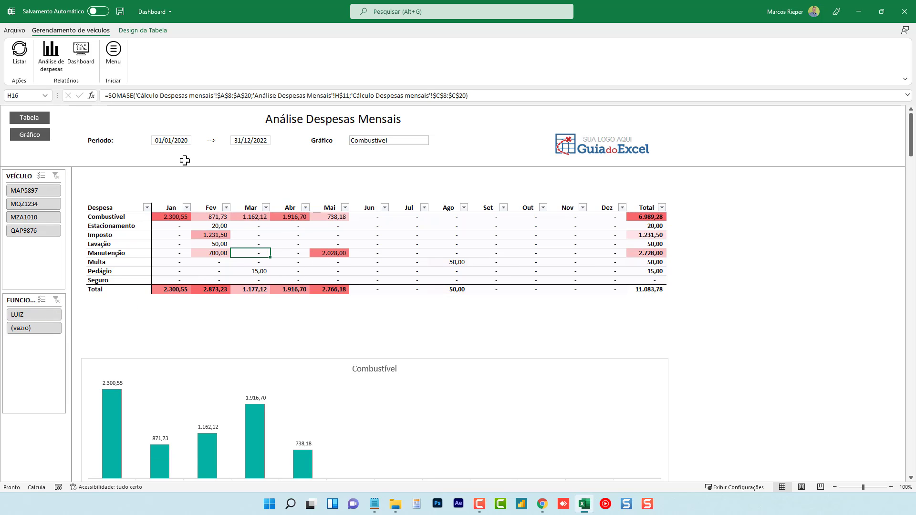
Open the Dashboard report and refresh its data.
click(81, 55)
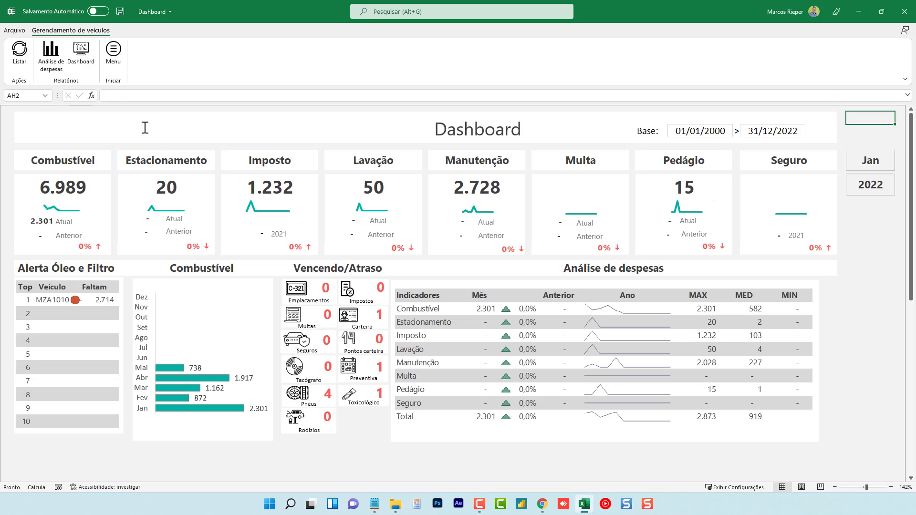
click(19, 51)
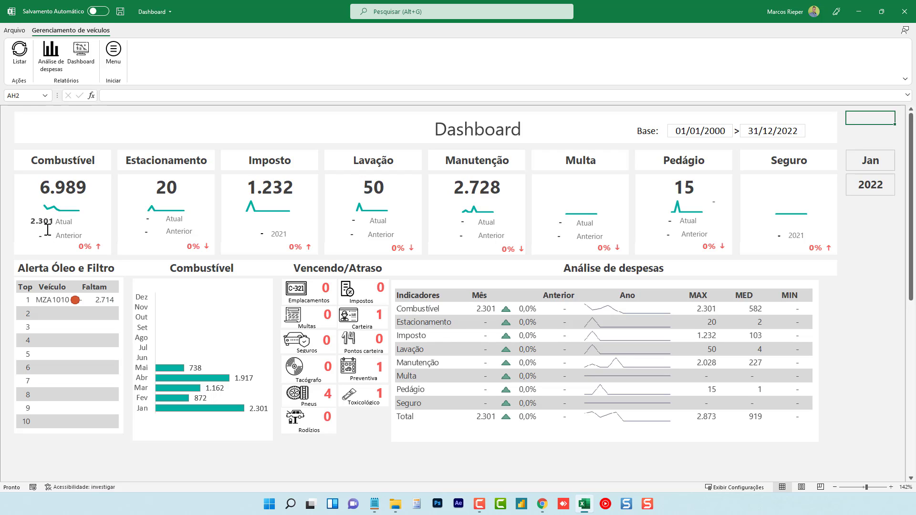
Check the dashboard's month and year selectors and set the month to Fev.
click(872, 164)
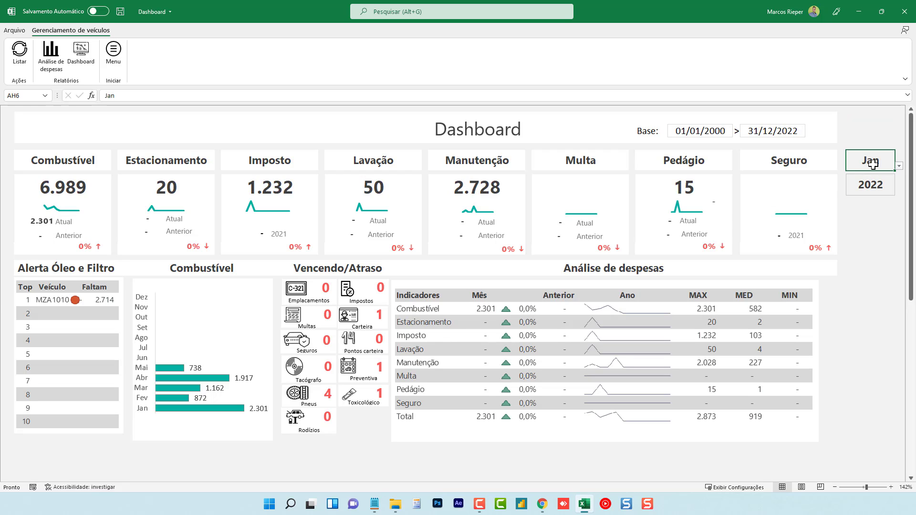
click(878, 186)
click(881, 165)
click(899, 166)
click(862, 184)
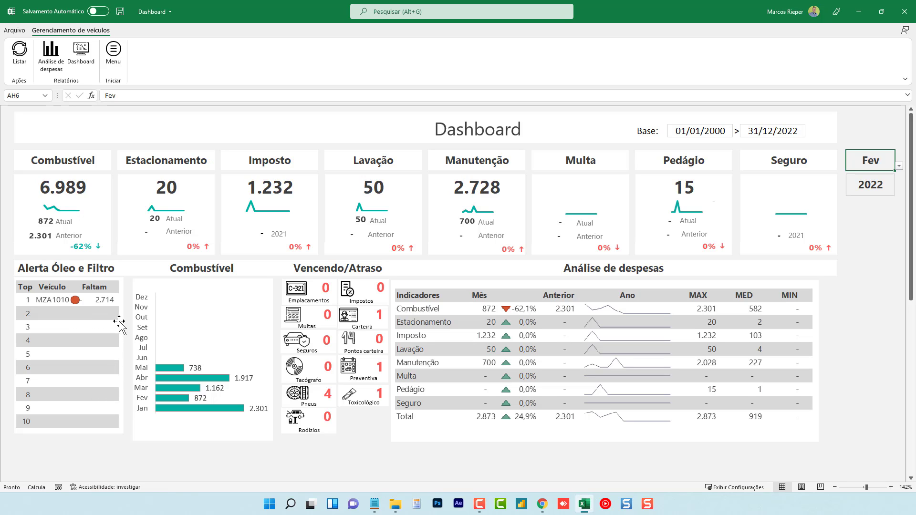
Try the Lavação, Combustível and Pedágio categories in the dashboard's monthly bar chart.
click(217, 266)
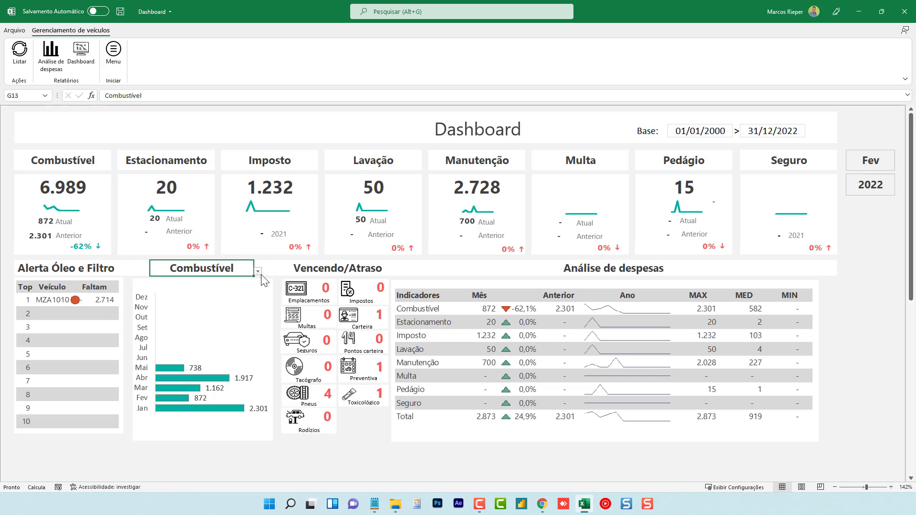
click(258, 272)
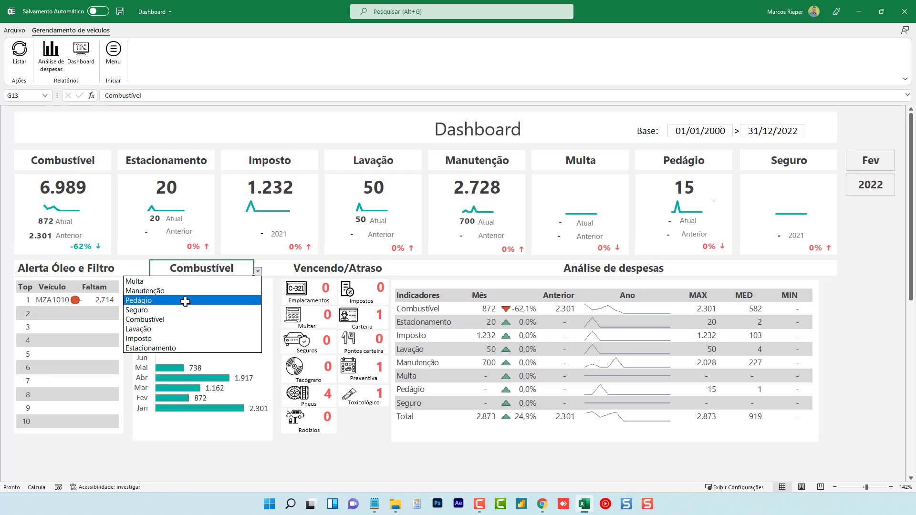
click(181, 329)
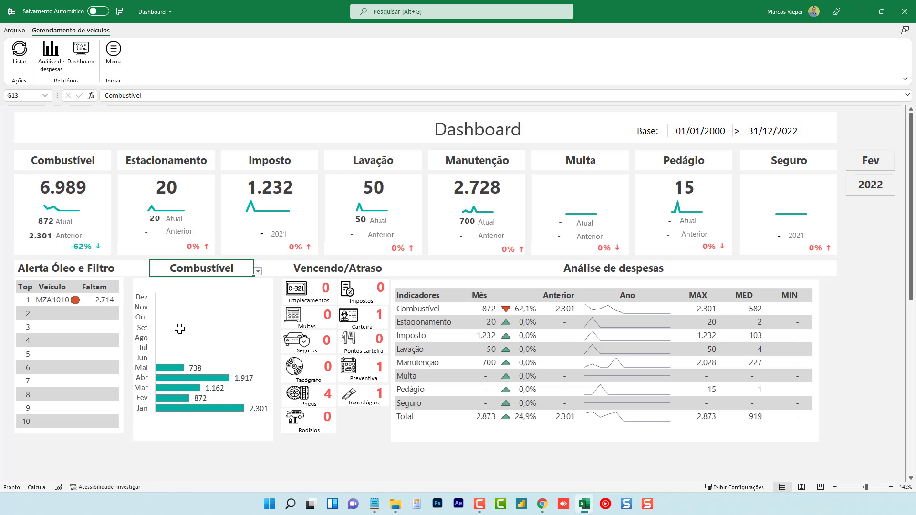
click(257, 271)
click(141, 319)
click(258, 272)
click(172, 299)
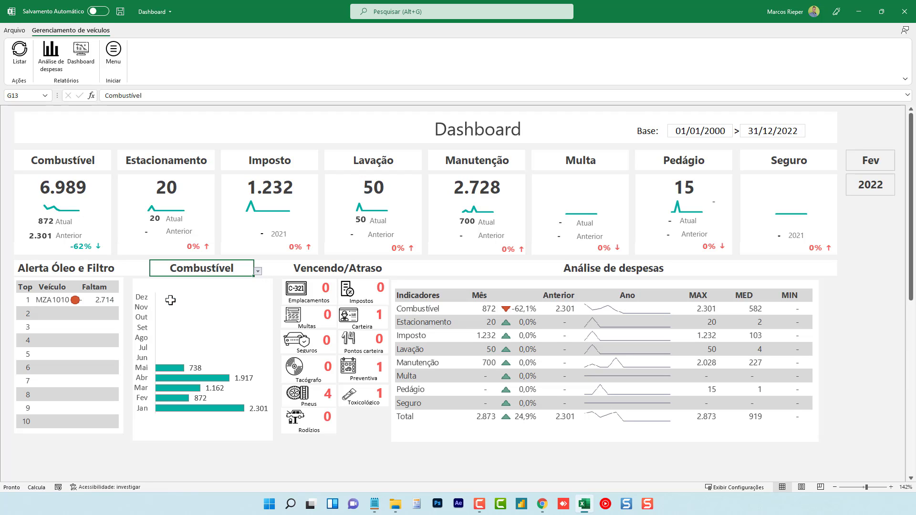
Show Estacionamento in the dashboard's monthly bar chart and return it to Combustível.
click(257, 272)
click(176, 348)
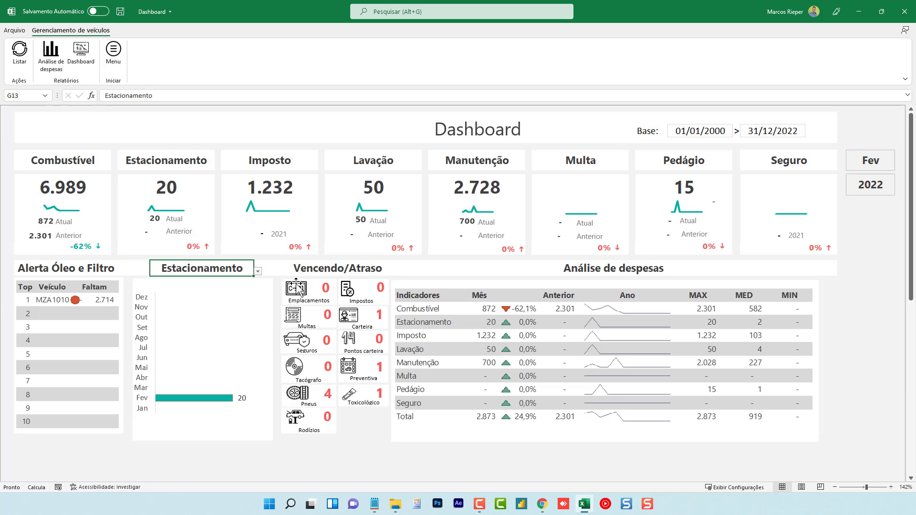
click(258, 272)
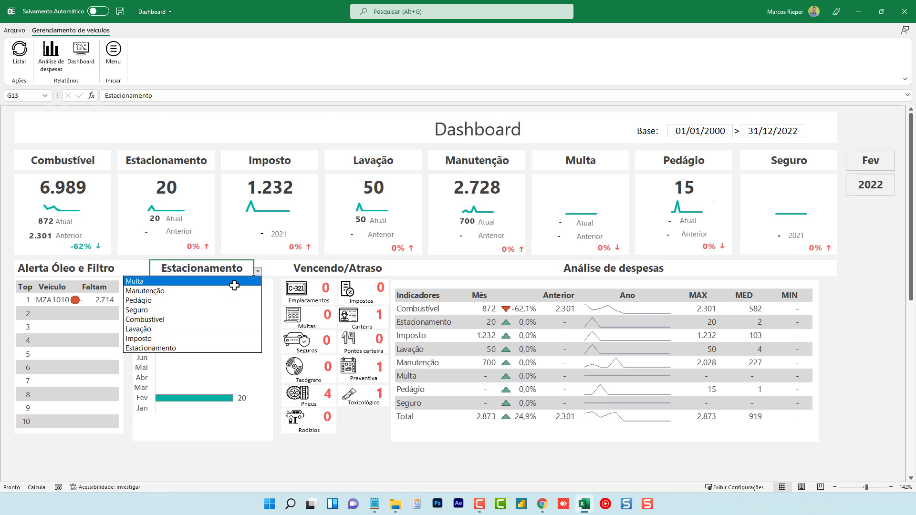
click(170, 319)
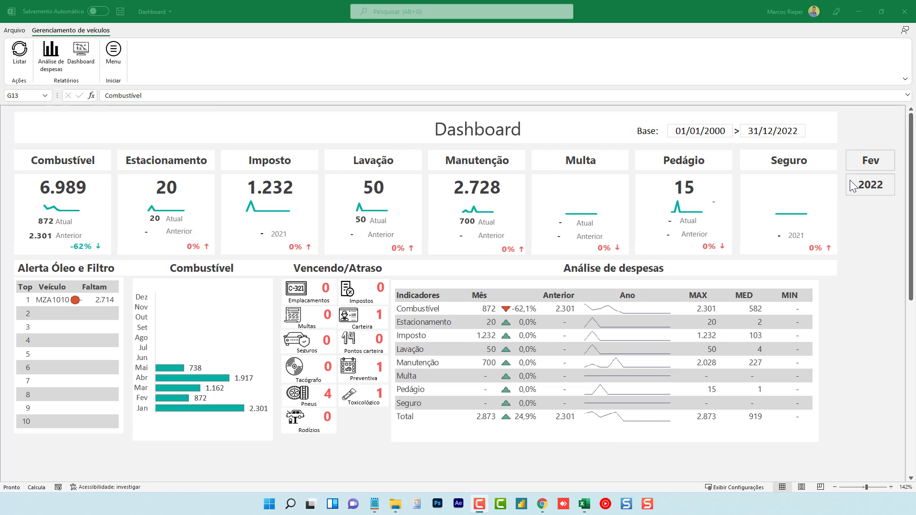
Change the dashboard month to Mar and on to Abr to compare the indicators.
click(871, 164)
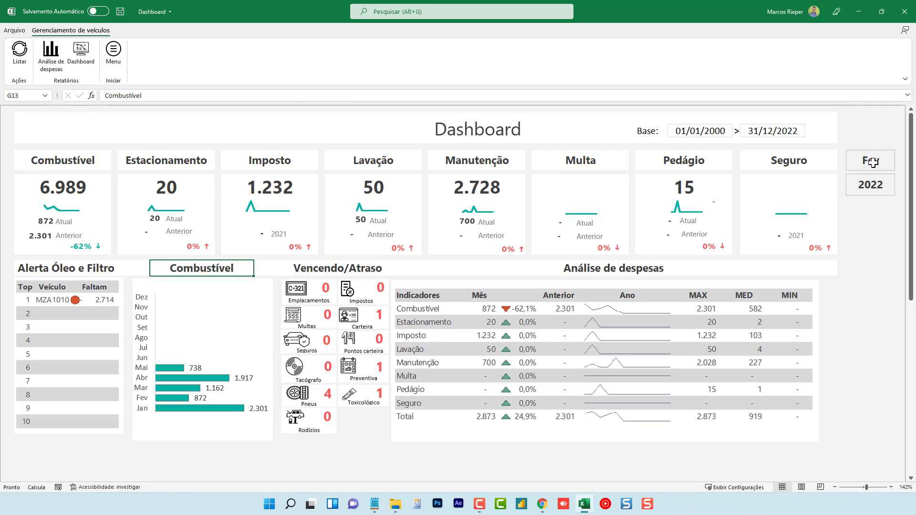
click(873, 163)
click(899, 166)
click(862, 191)
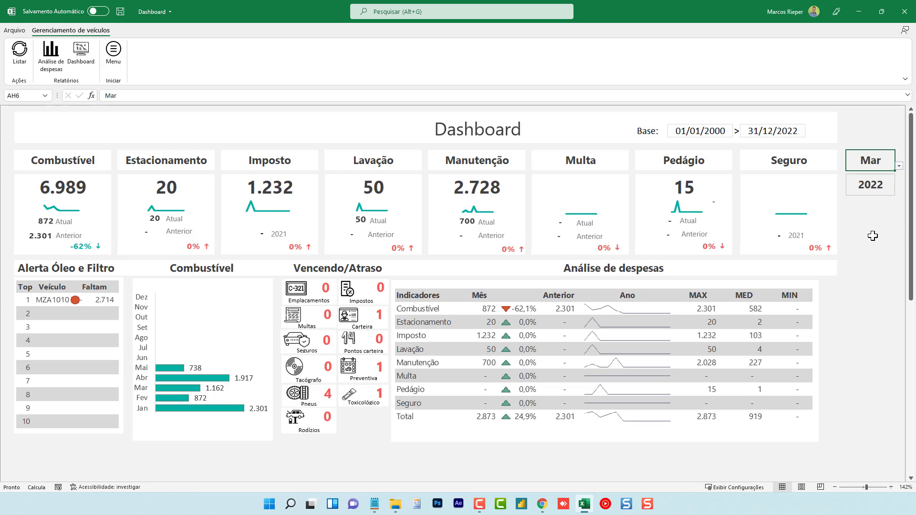
click(900, 166)
click(897, 176)
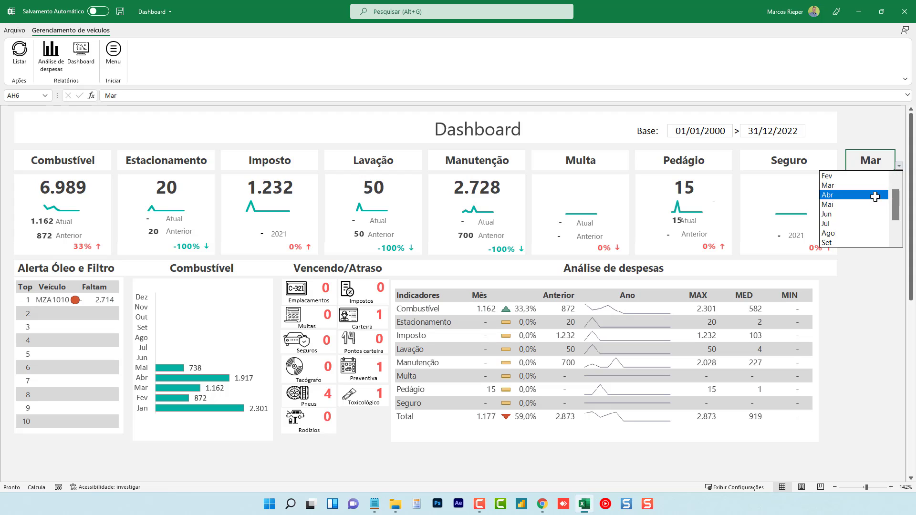
click(849, 195)
Step the dashboard month back to Mar and set it to Jan.
click(899, 167)
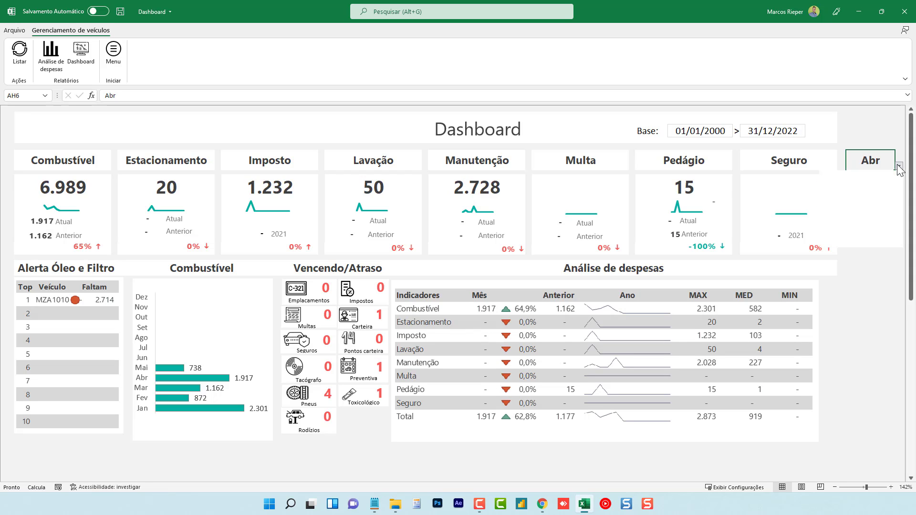
click(897, 175)
click(896, 175)
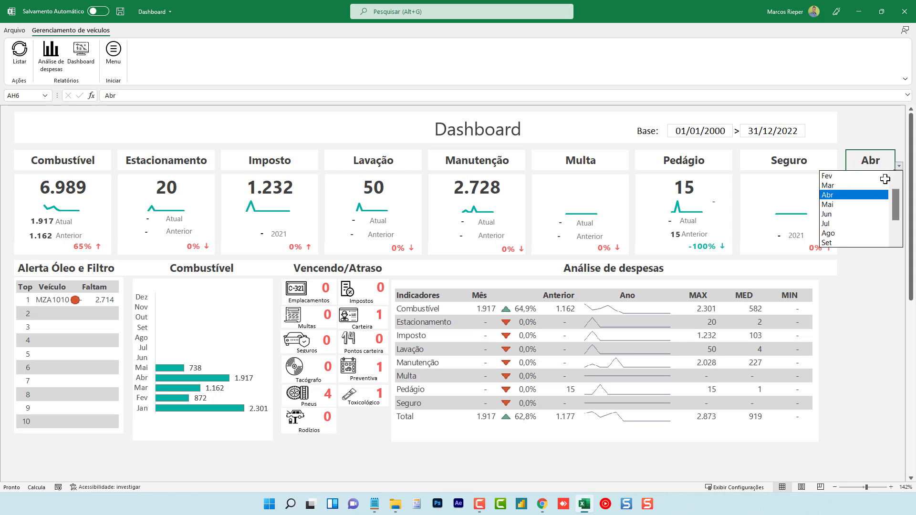
click(854, 186)
click(899, 167)
click(898, 174)
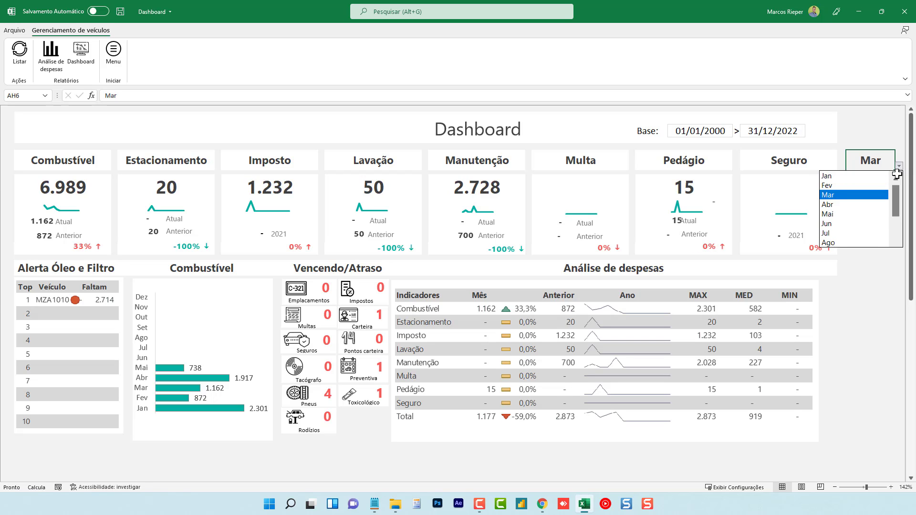
click(897, 175)
click(859, 176)
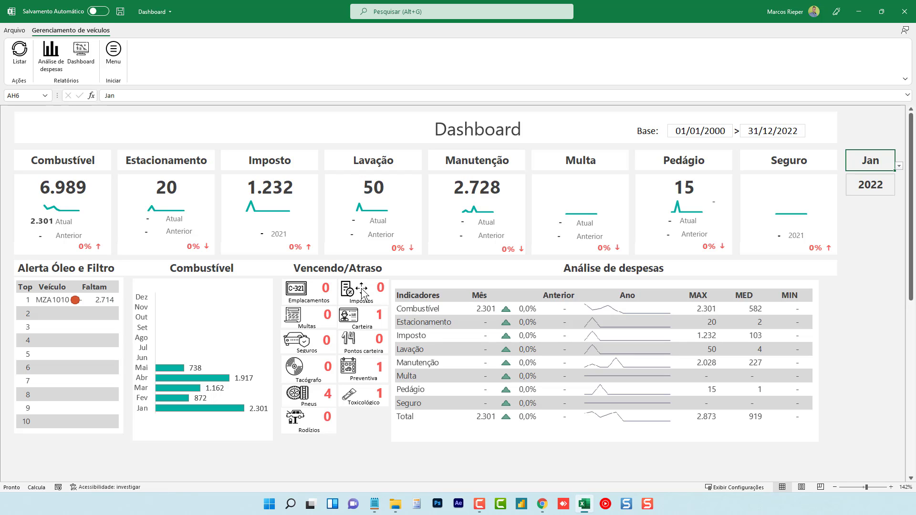
Open the database location settings from the workbook's start page, view them and return to the start page.
click(117, 56)
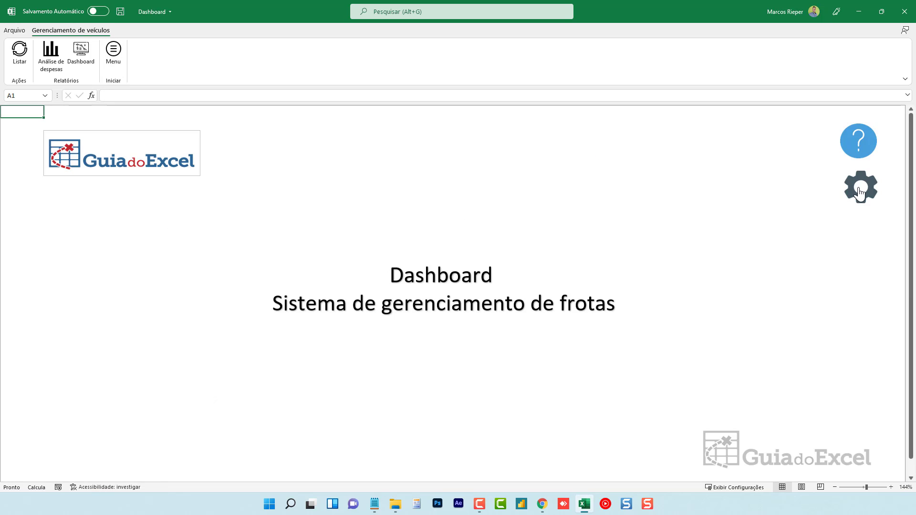
click(860, 192)
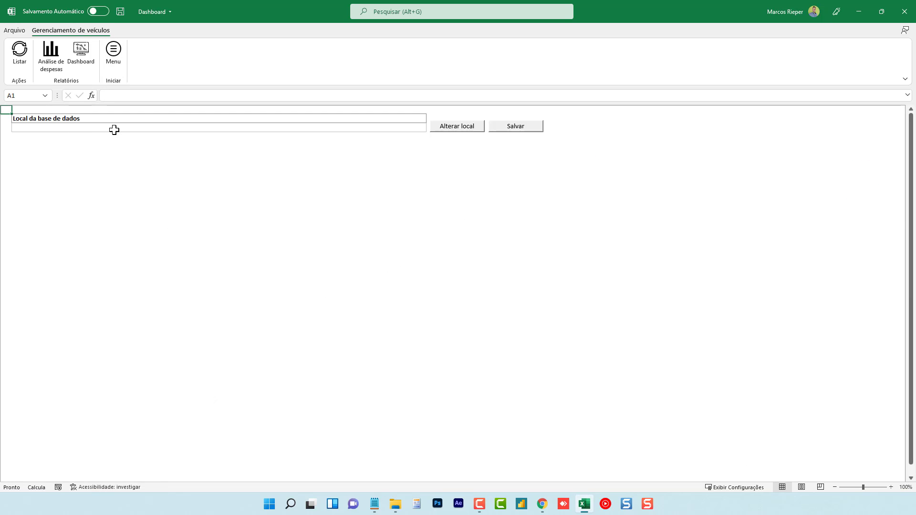
click(113, 54)
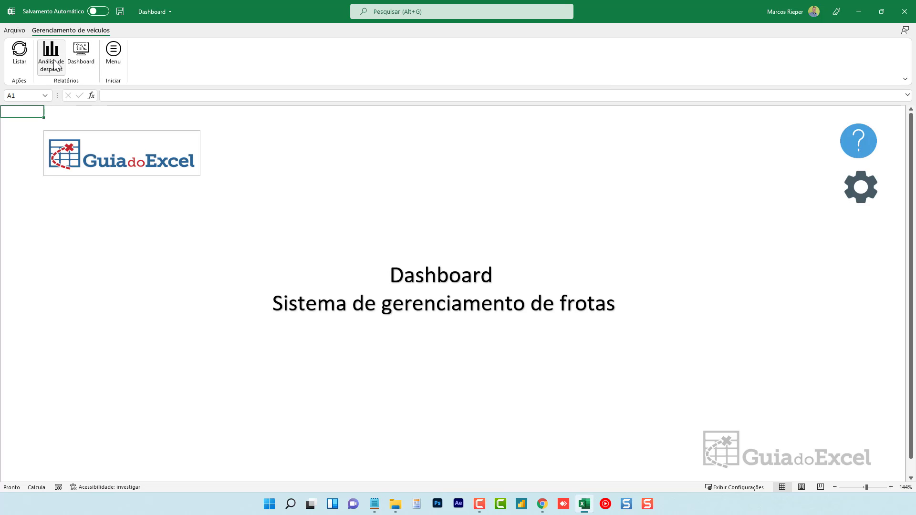
Open the expense analysis report and switch to the Dashboard report.
click(51, 57)
click(82, 58)
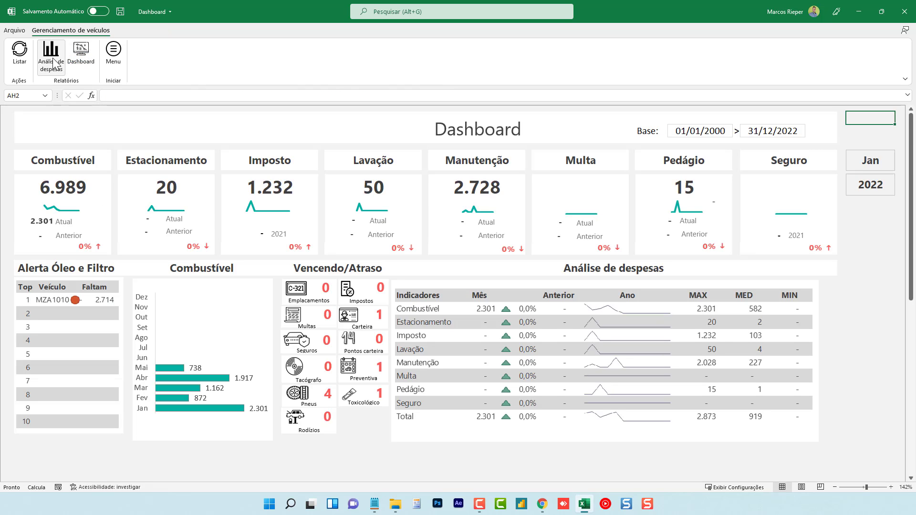